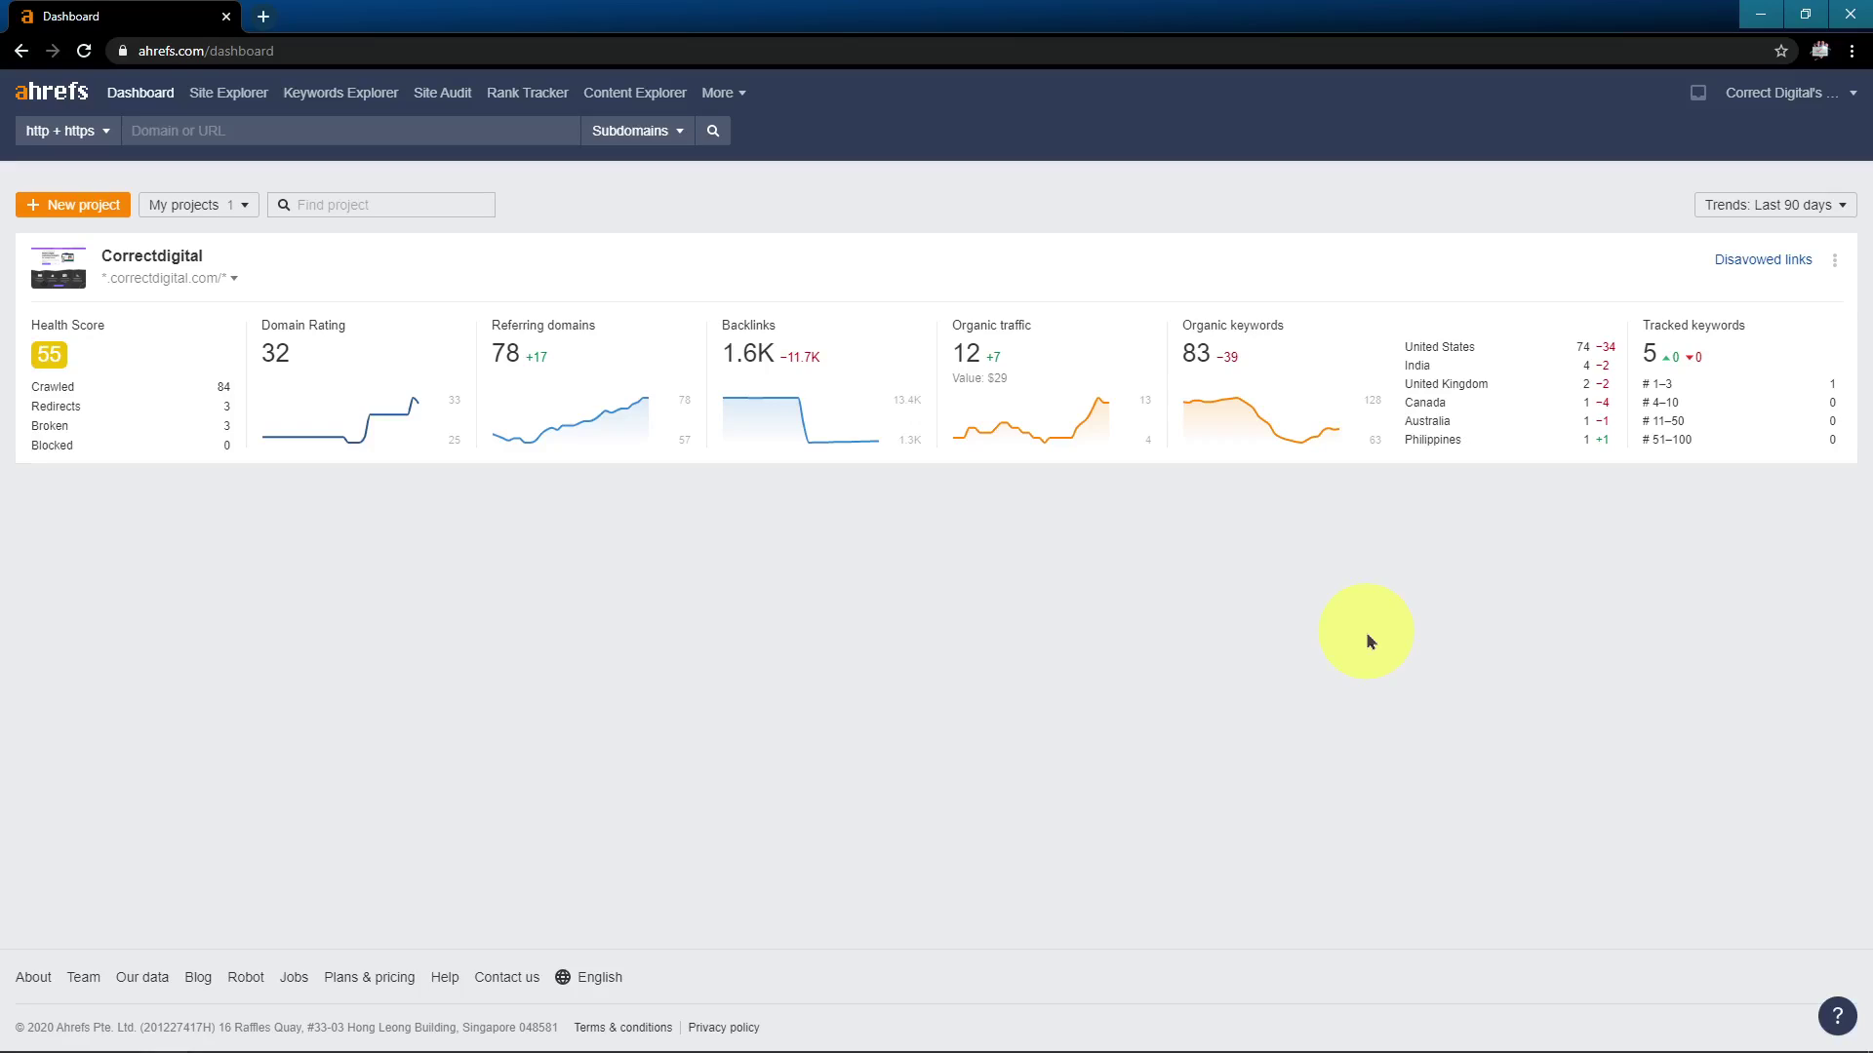
Run a Site Explorer analysis of ahrefs.com
{"action": "left_click", "coordinate": [739, 663]}
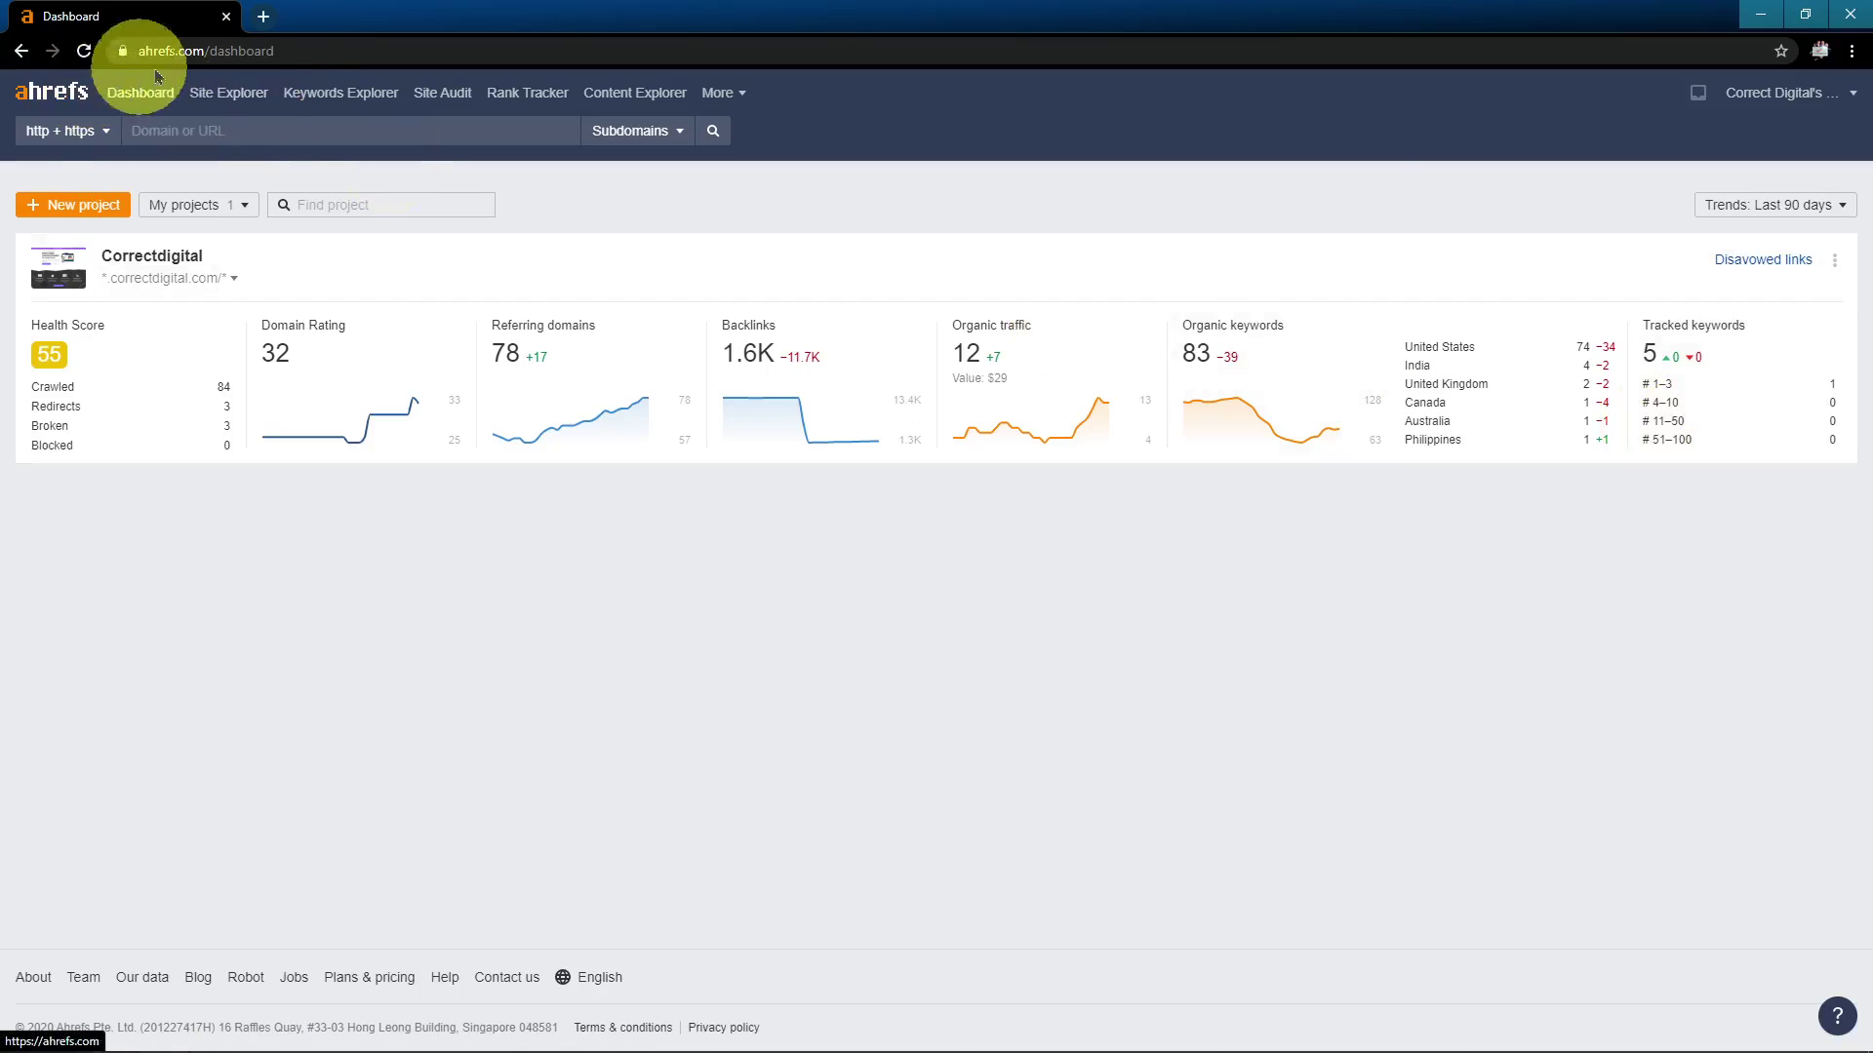
{"action": "left_click", "coordinate": [241, 102]}
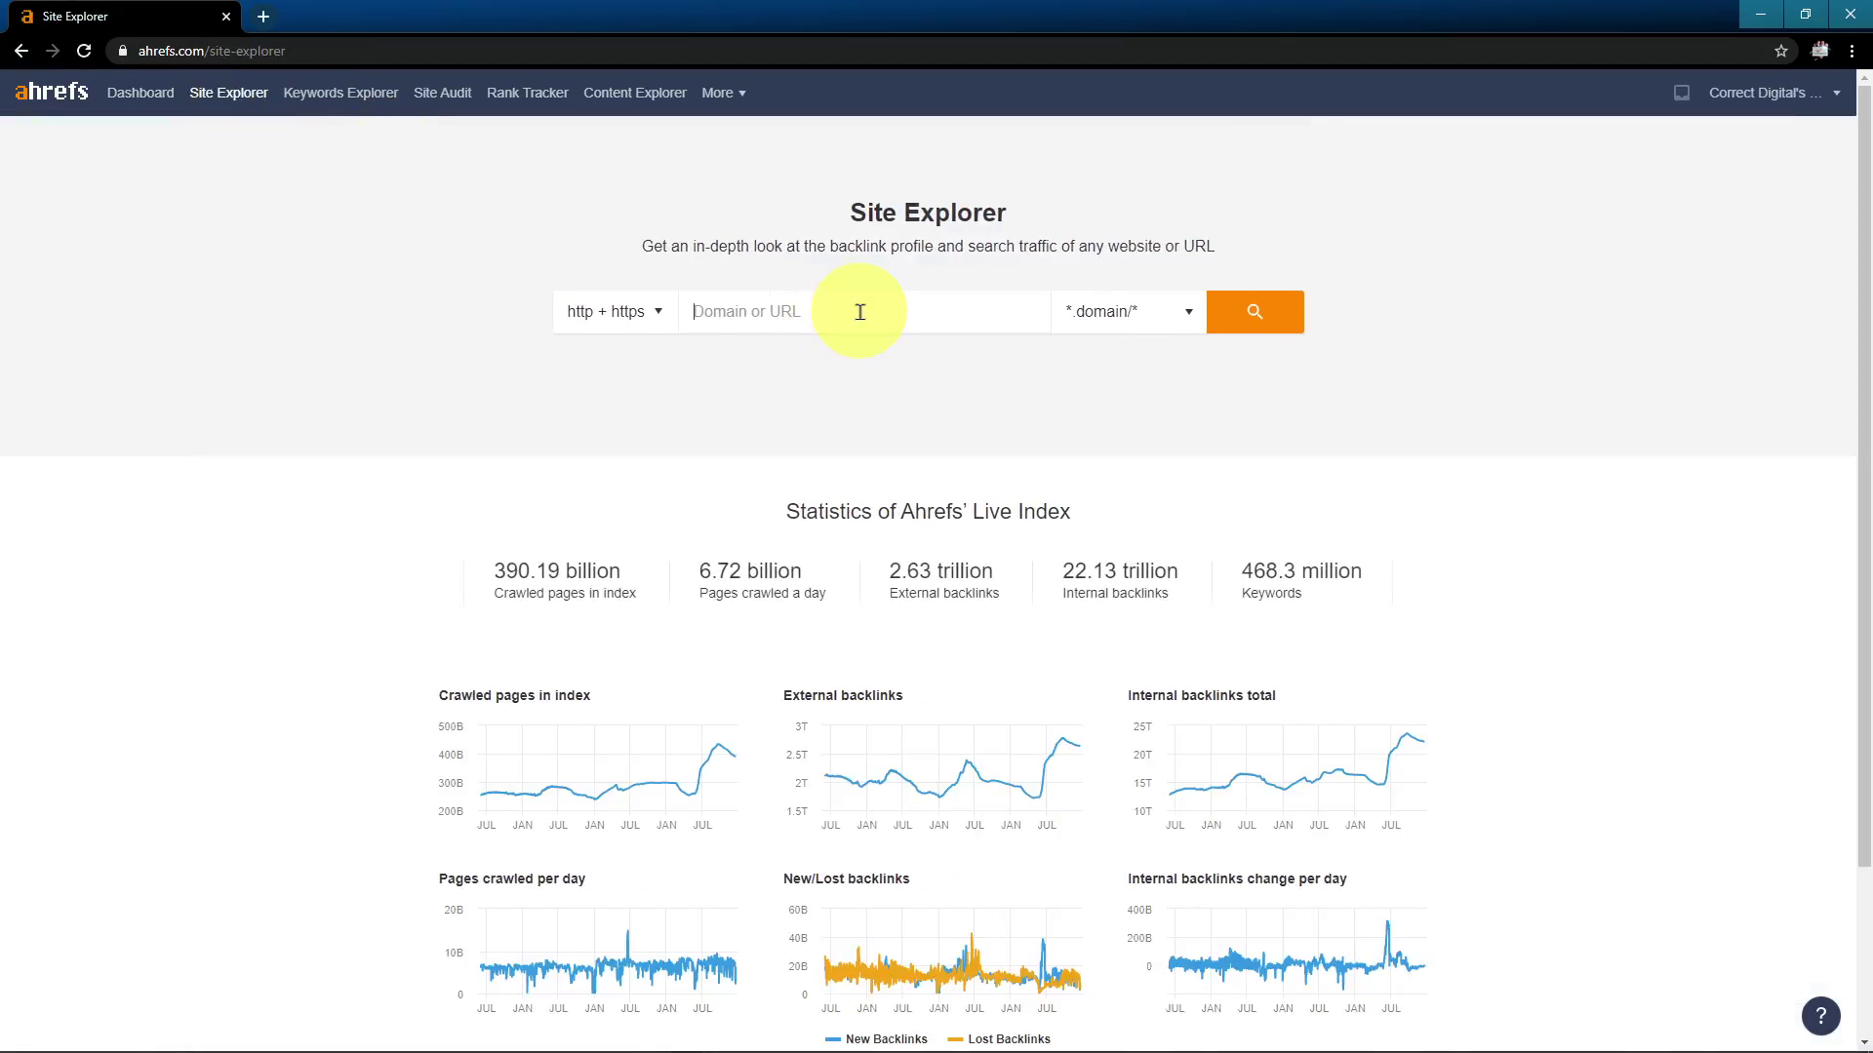
{"action": "type", "text": "ahrefs.com"}
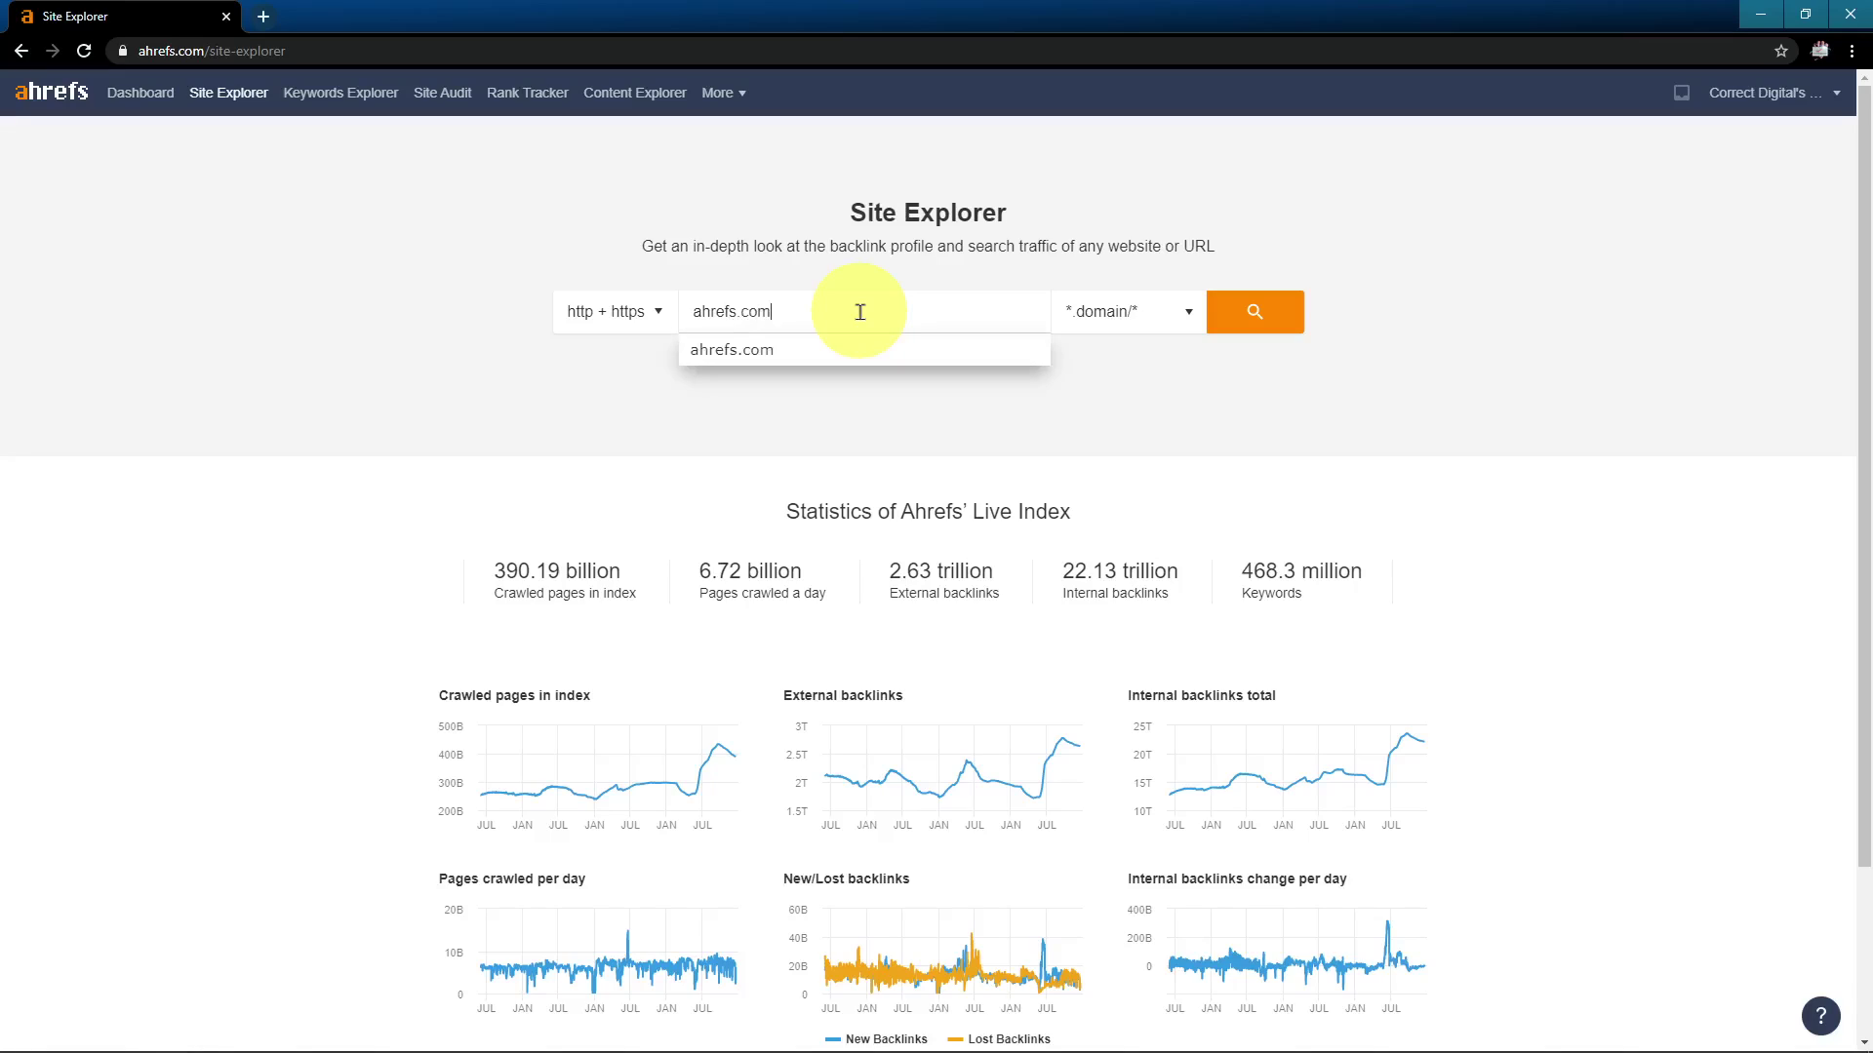
{"action": "key", "text": "Return"}
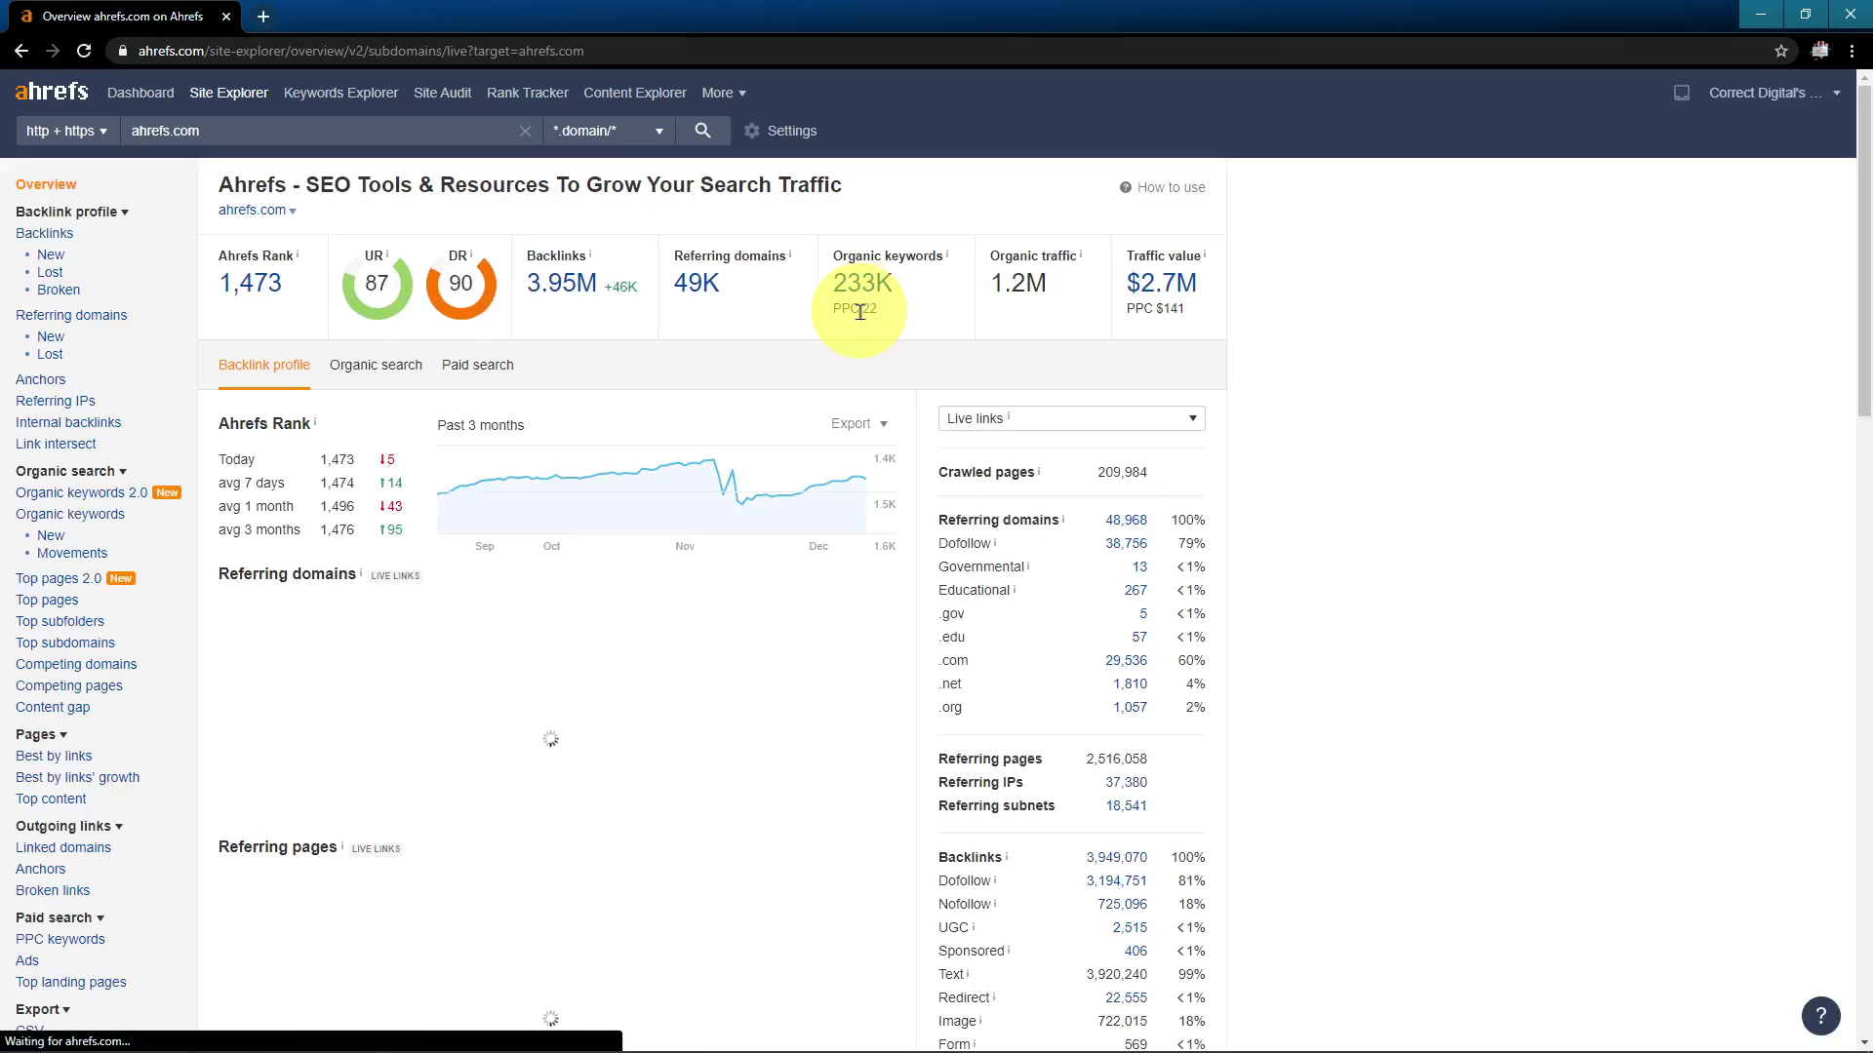
Review the ahrefs.com overview: 1.2M organic traffic, backlink profile, referring domains and CTLD distribution
{"action": "left_click", "coordinate": [1026, 282]}
{"action": "double_click", "coordinate": [1025, 282]}
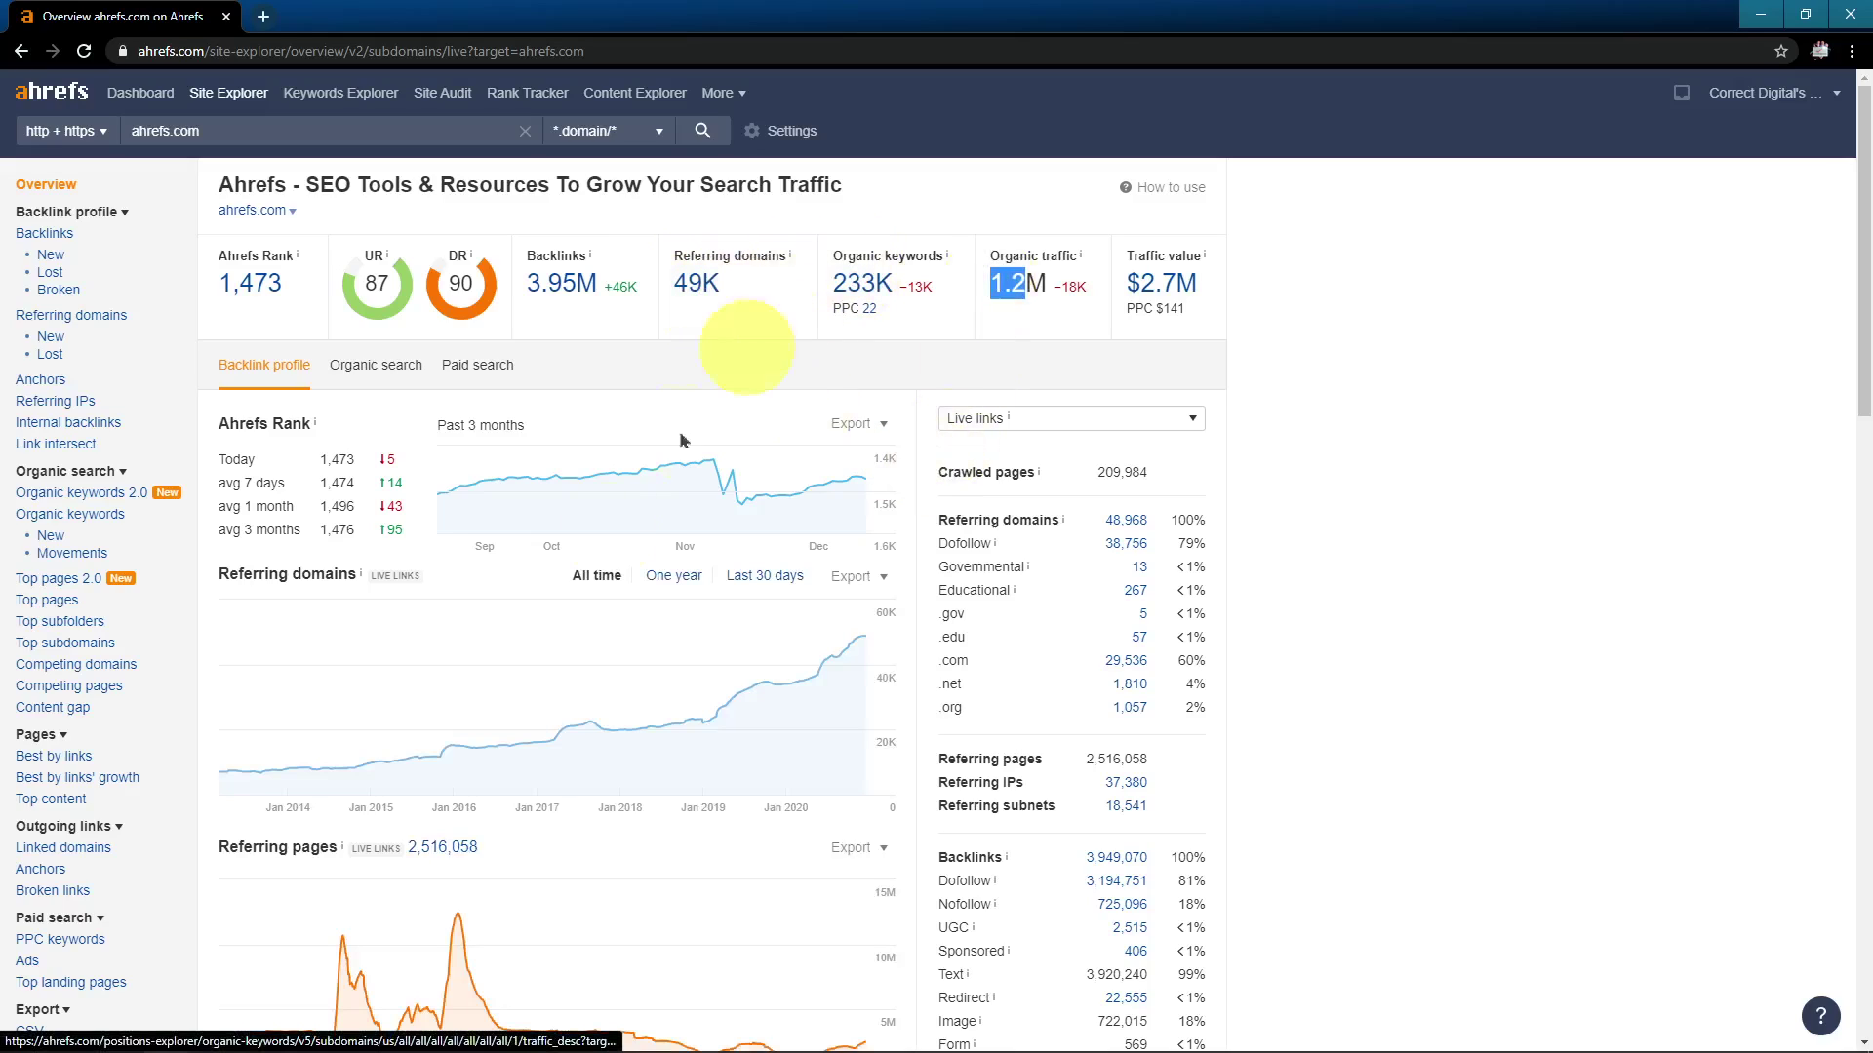
{"action": "scroll", "coordinate": [669, 744], "scroll_direction": "down", "scroll_amount": 2}
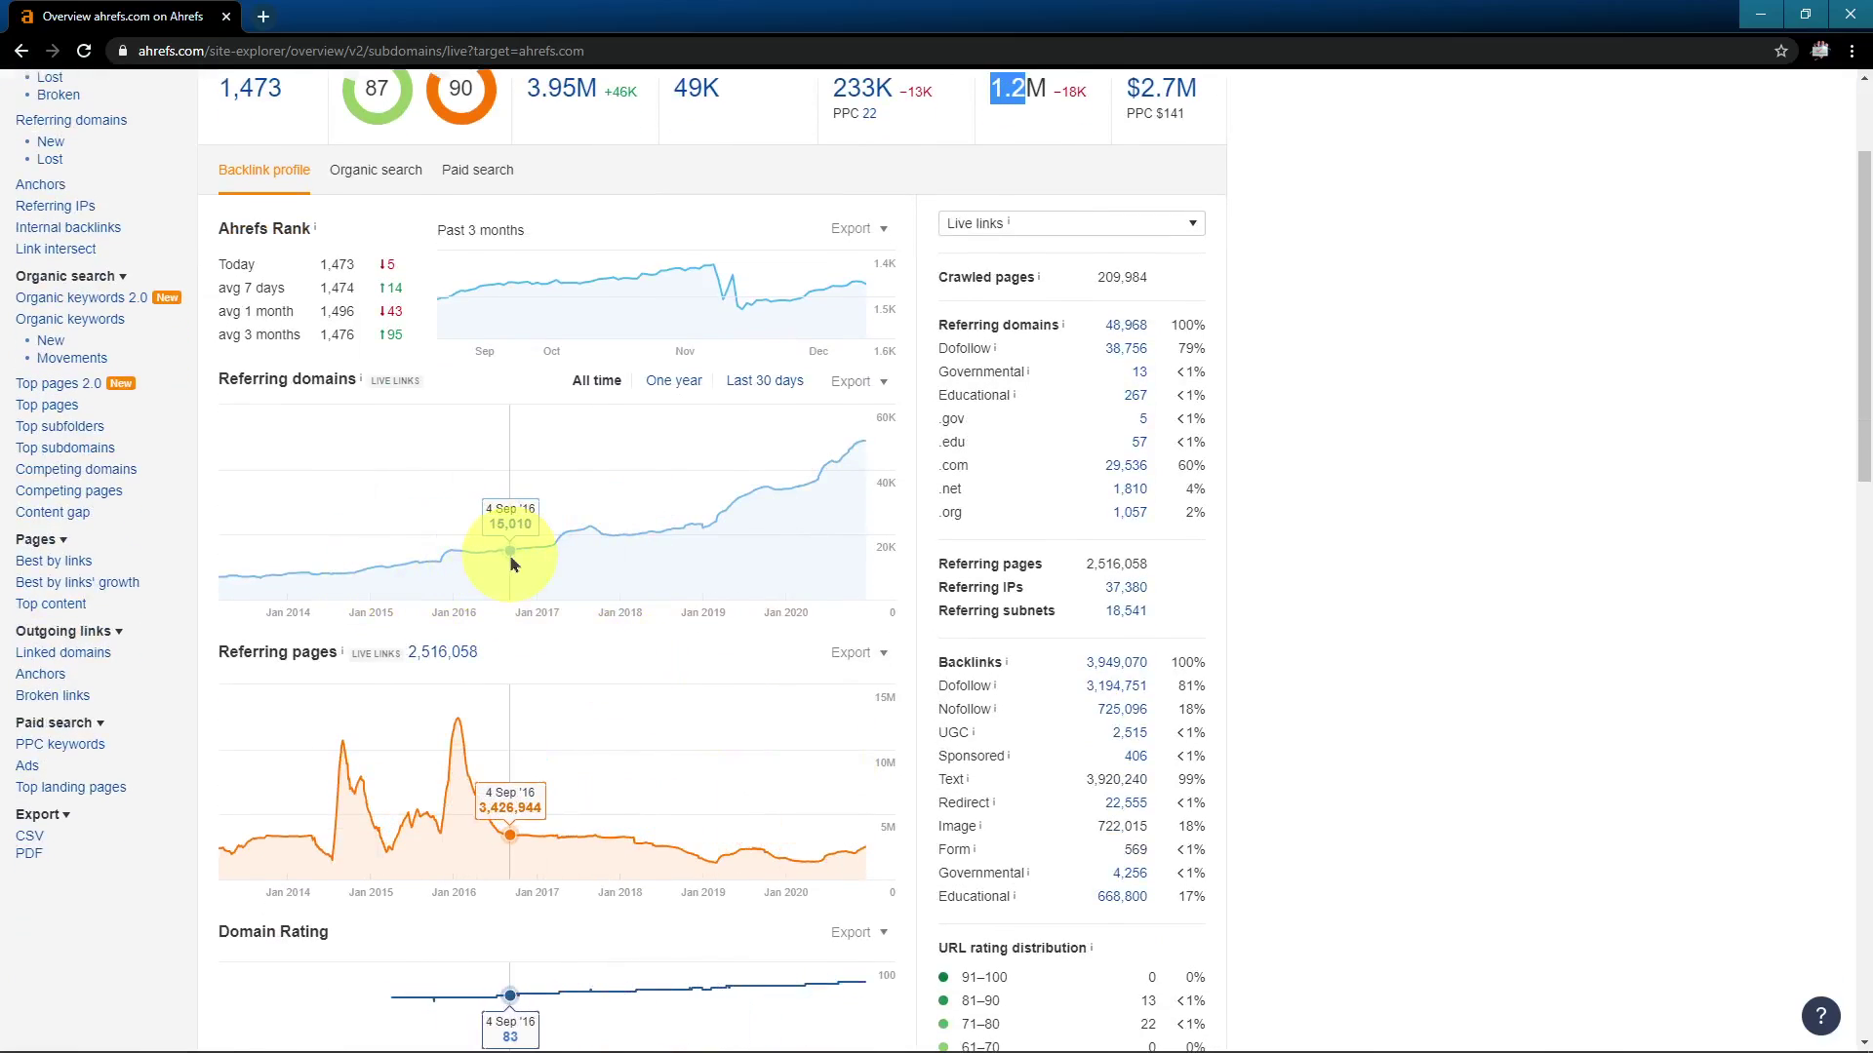
{"action": "scroll", "coordinate": [808, 580], "scroll_direction": "down", "scroll_amount": 2}
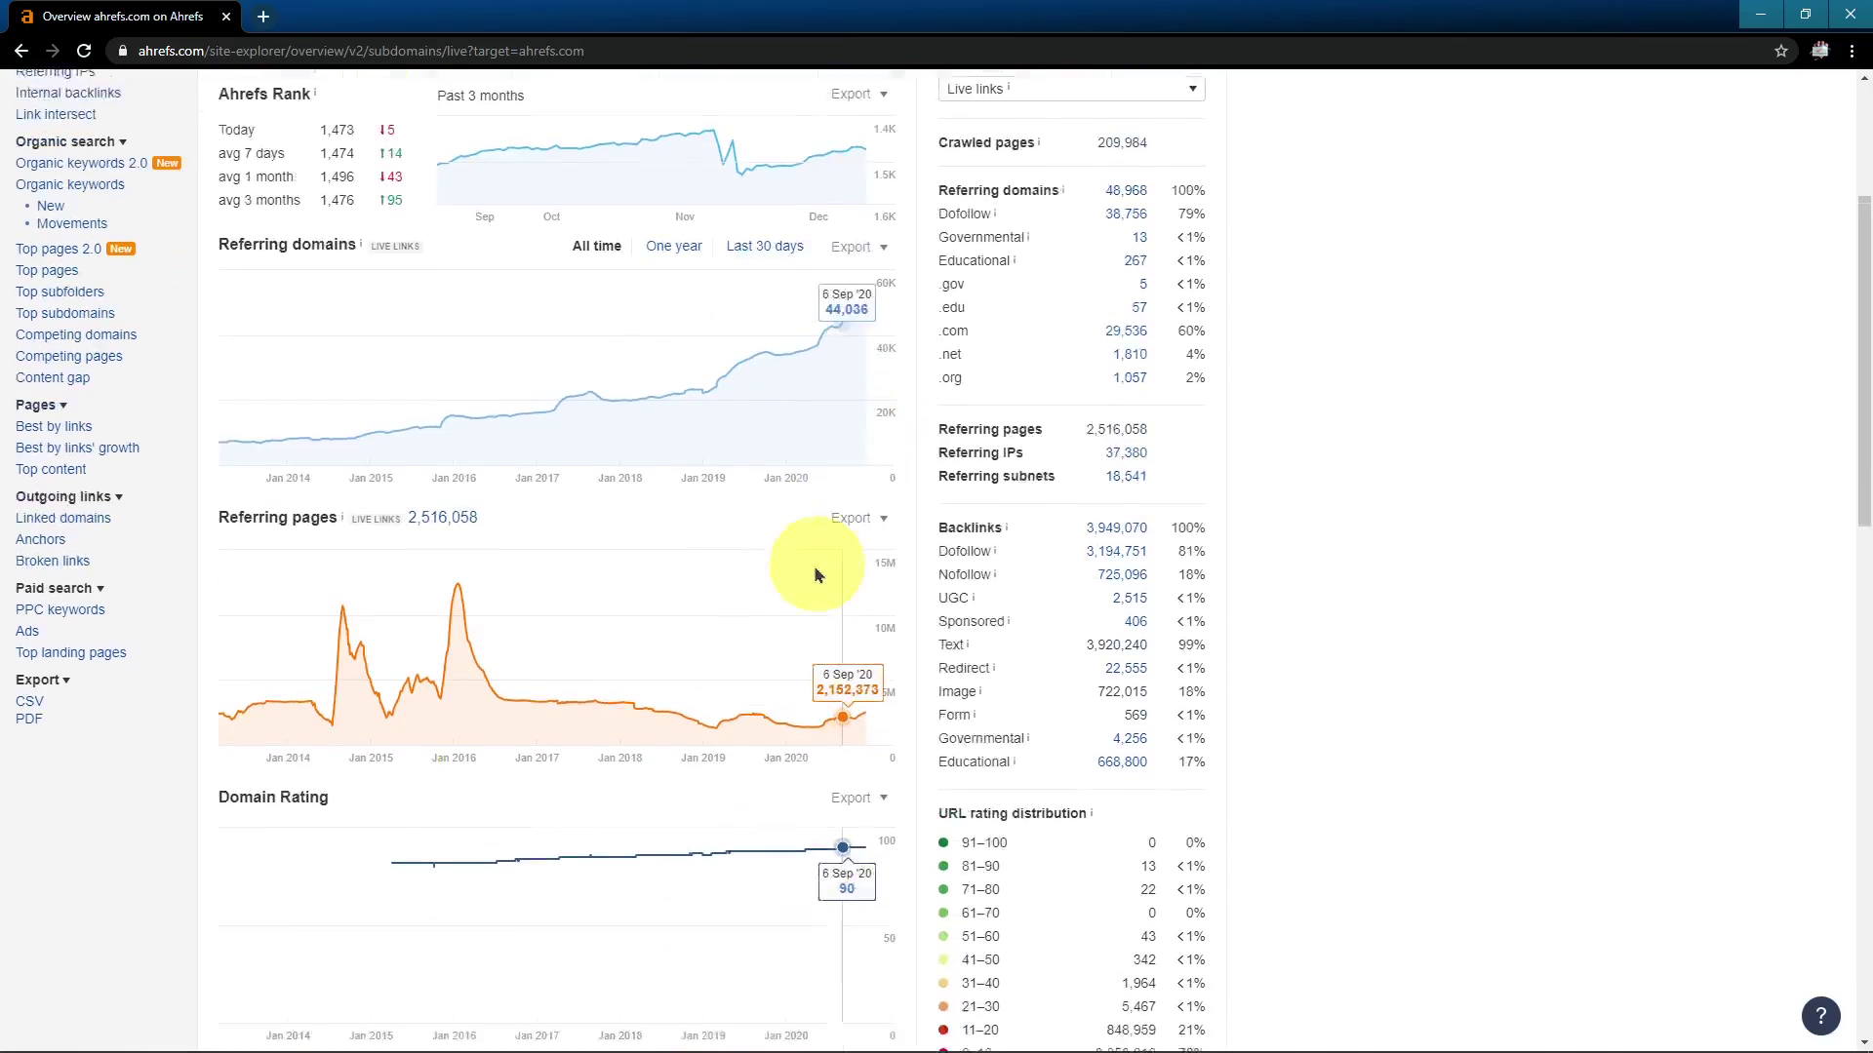
{"action": "scroll", "coordinate": [807, 579], "scroll_direction": "down", "scroll_amount": 12}
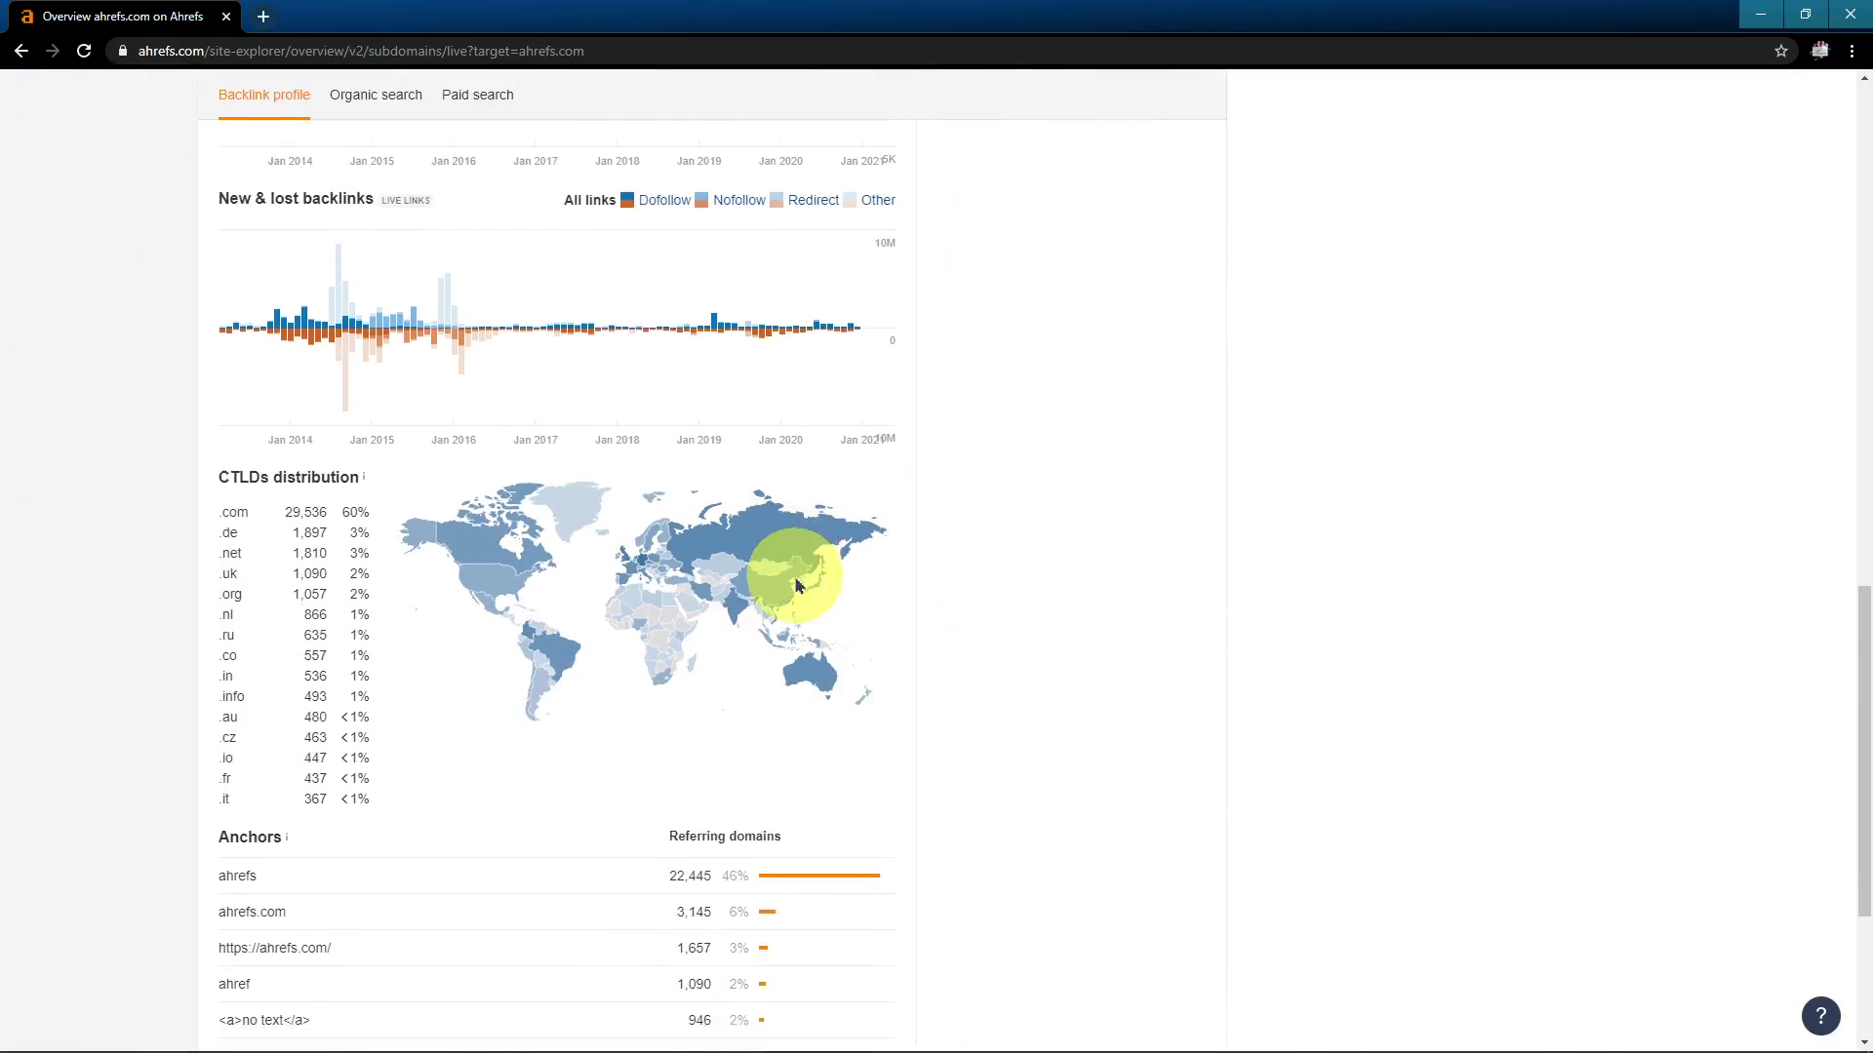
{"action": "scroll", "coordinate": [794, 583], "scroll_direction": "down", "scroll_amount": 2}
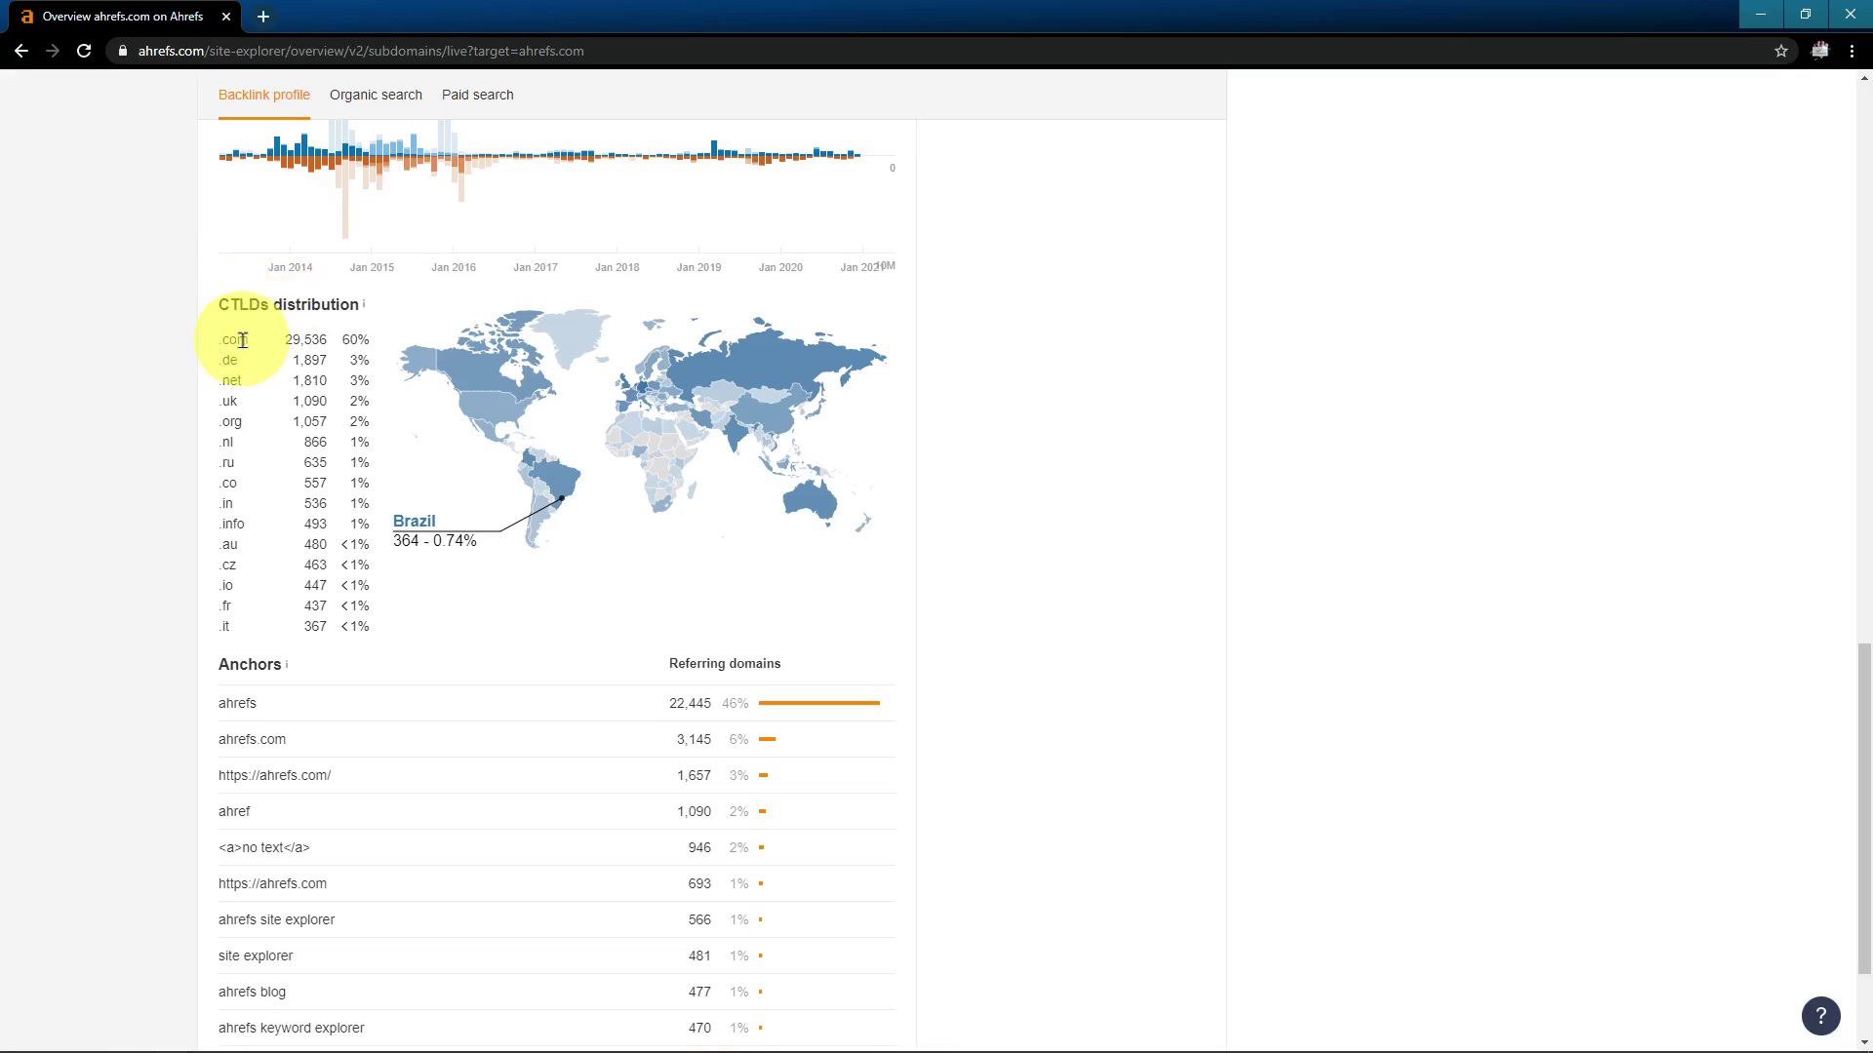
{"action": "left_click_drag", "start_coordinate": [234, 506], "coordinate": [214, 519]}
{"action": "left_click", "coordinate": [191, 514]}
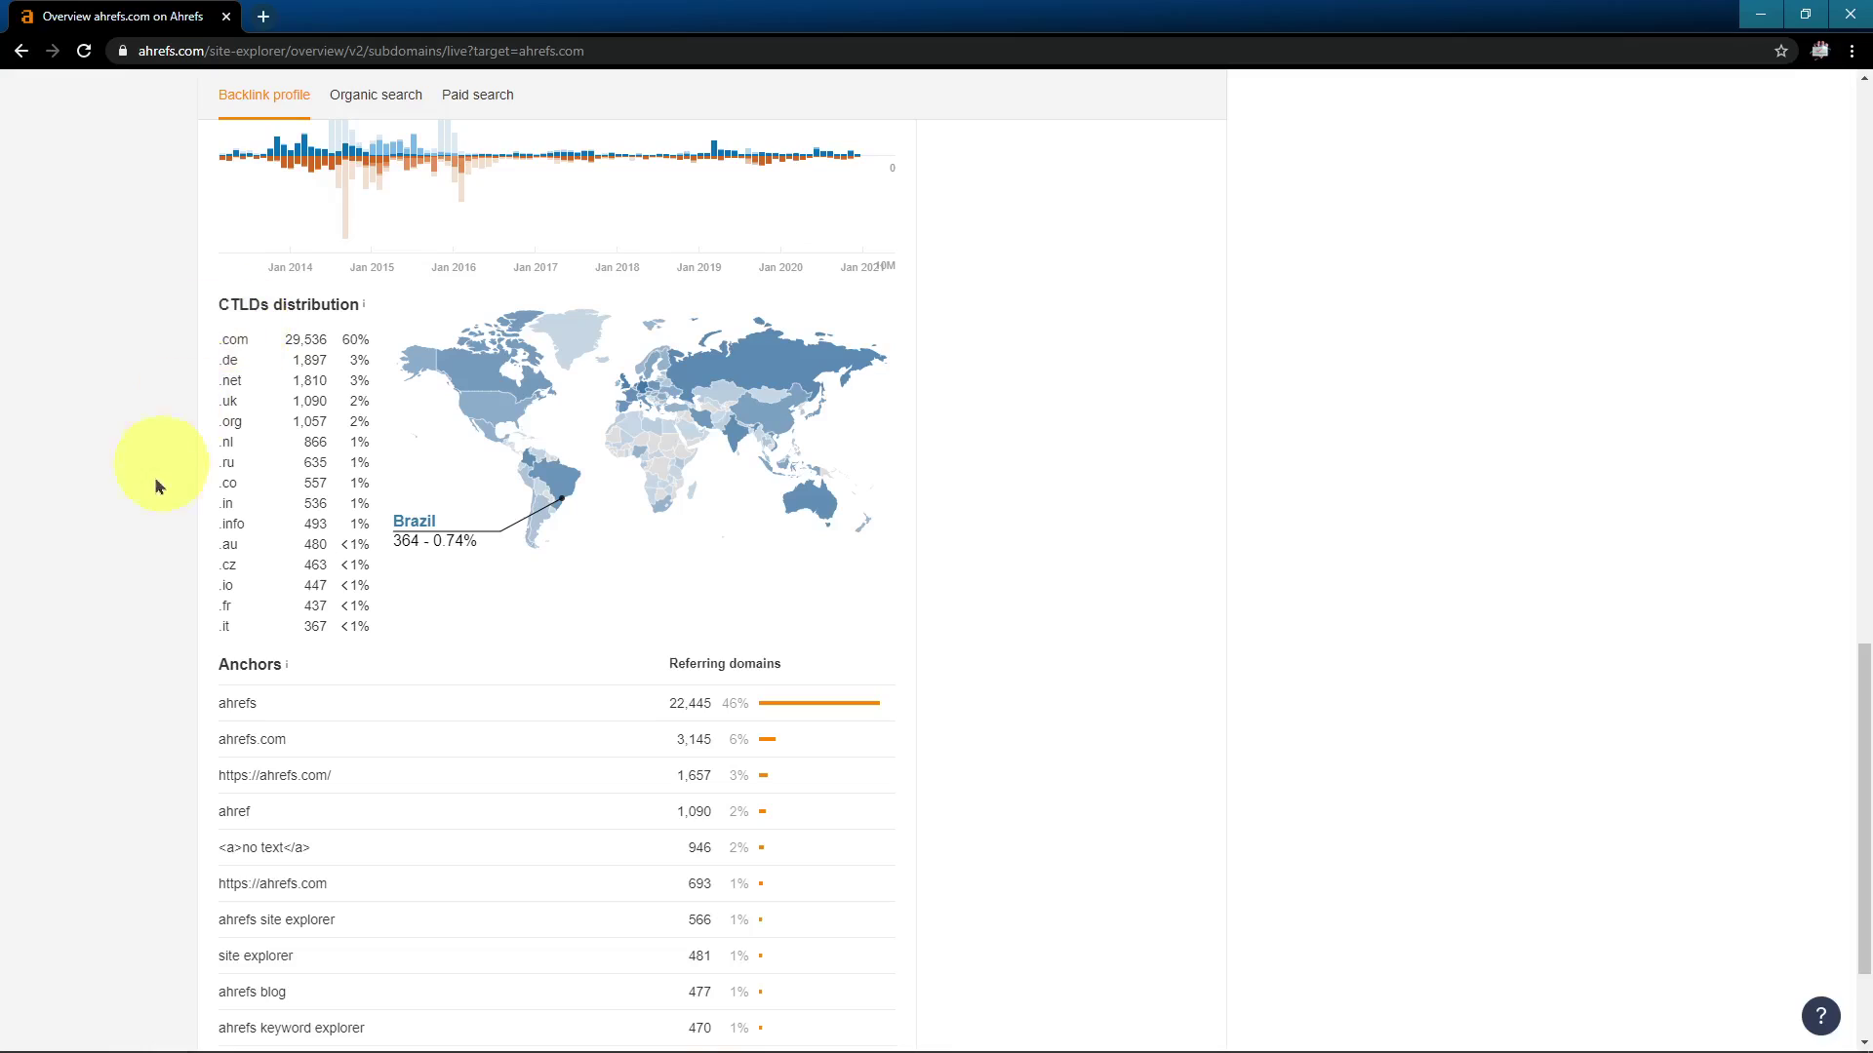
{"action": "scroll", "coordinate": [139, 507], "scroll_direction": "down", "scroll_amount": 2}
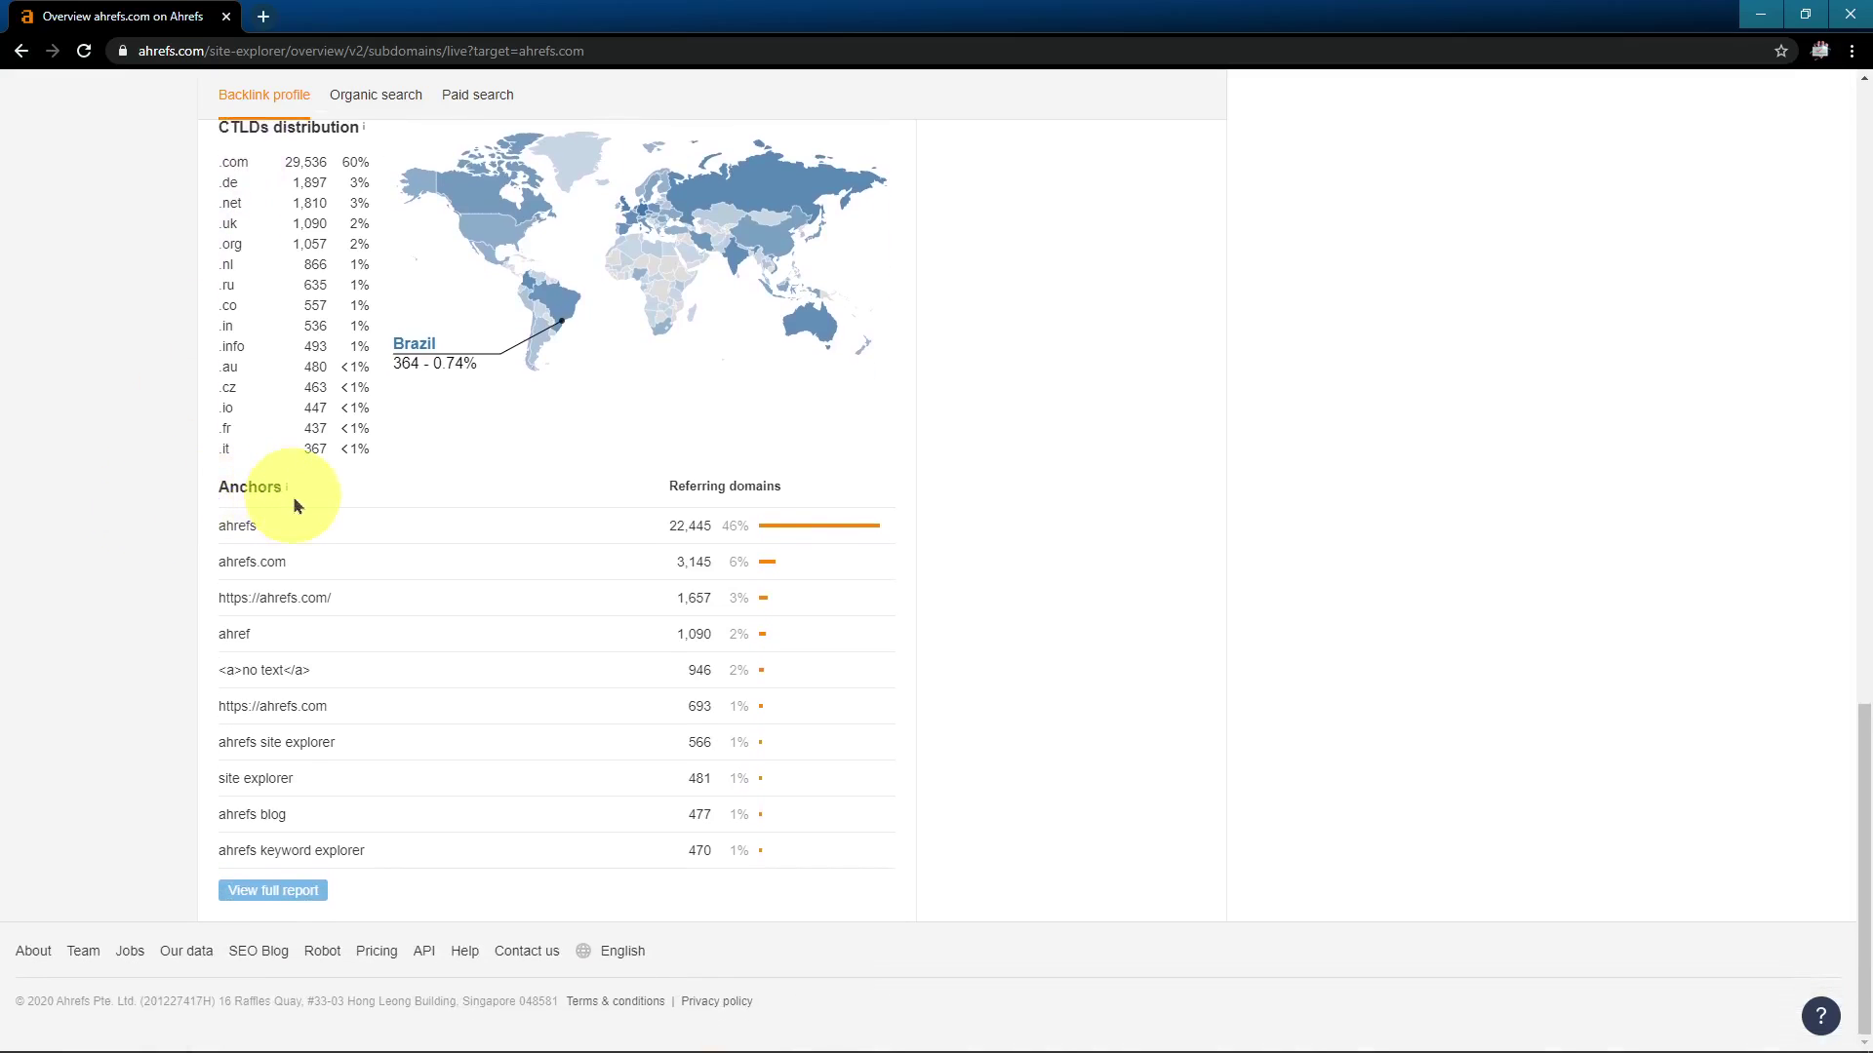
{"action": "scroll", "coordinate": [154, 563], "scroll_direction": "up", "scroll_amount": 18}
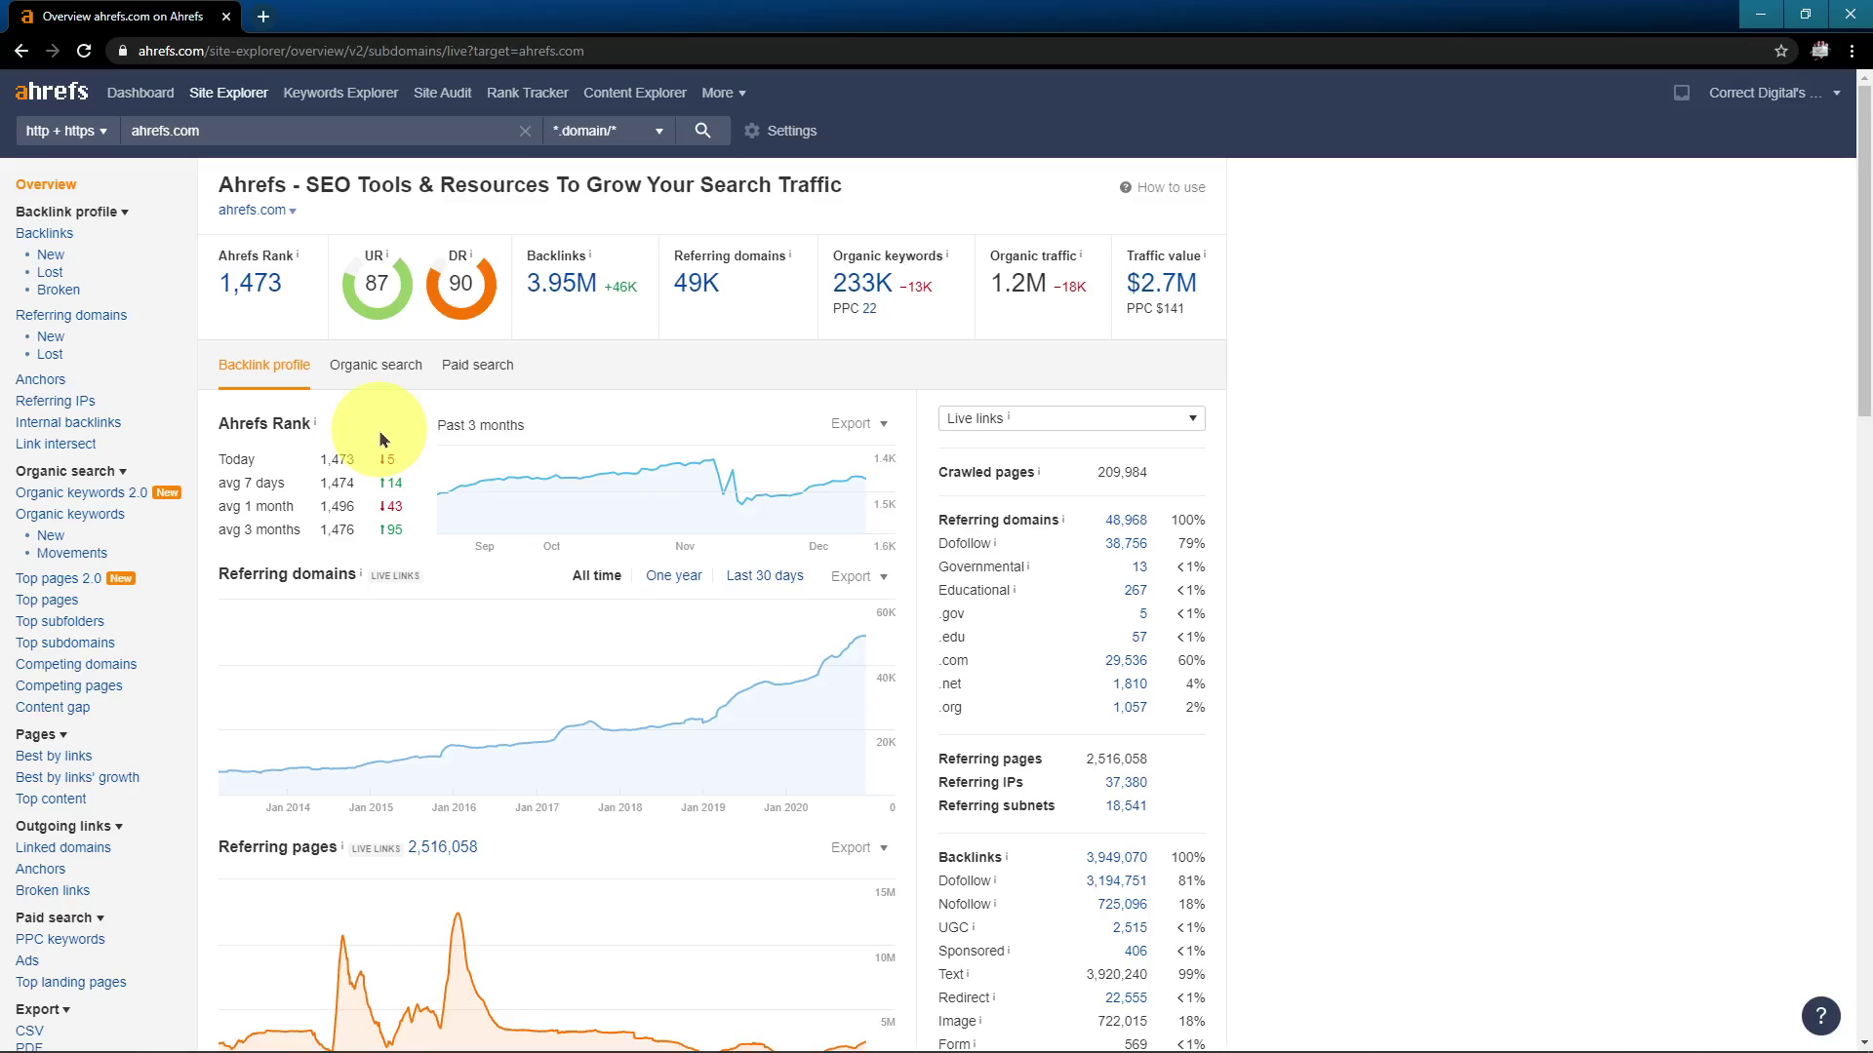
Show ahrefs.com organic search data: 1,157,267 traffic, 233,441 keywords, $2,658,684 value
{"action": "left_click", "coordinate": [377, 377]}
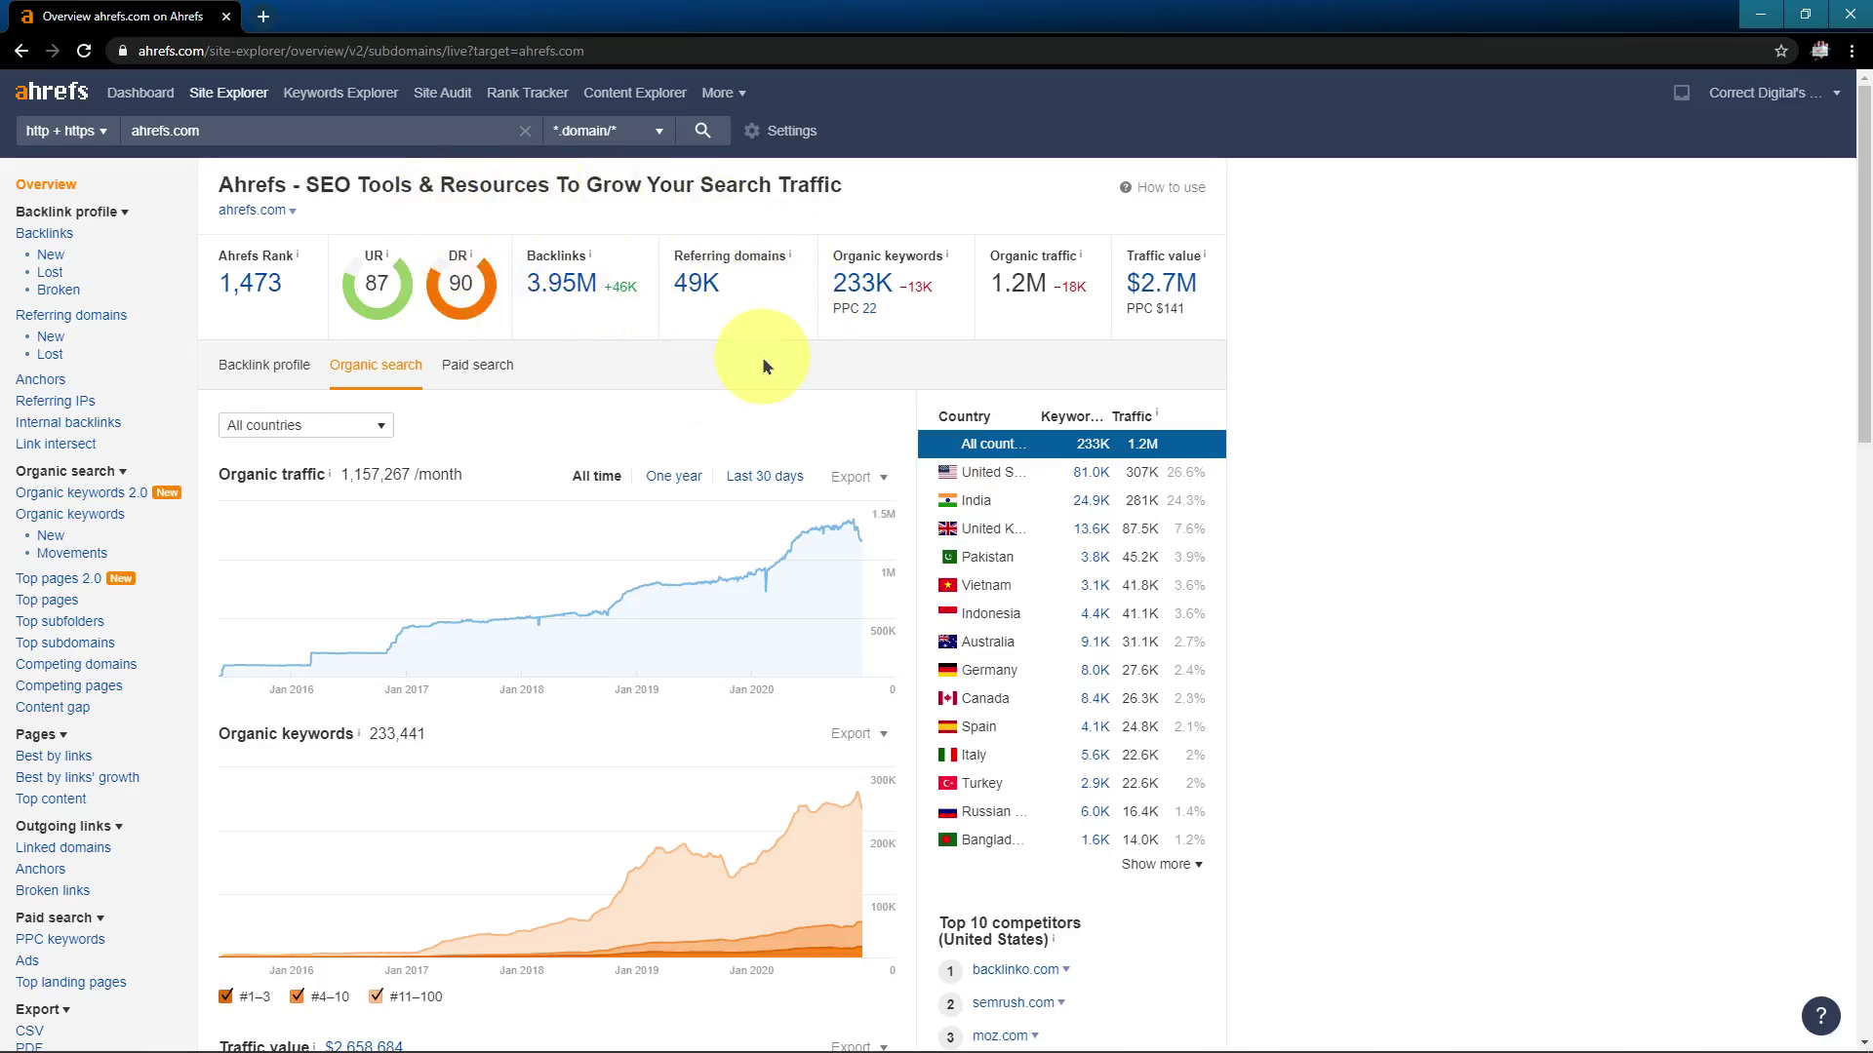
{"action": "scroll", "coordinate": [719, 376], "scroll_direction": "down", "scroll_amount": 1}
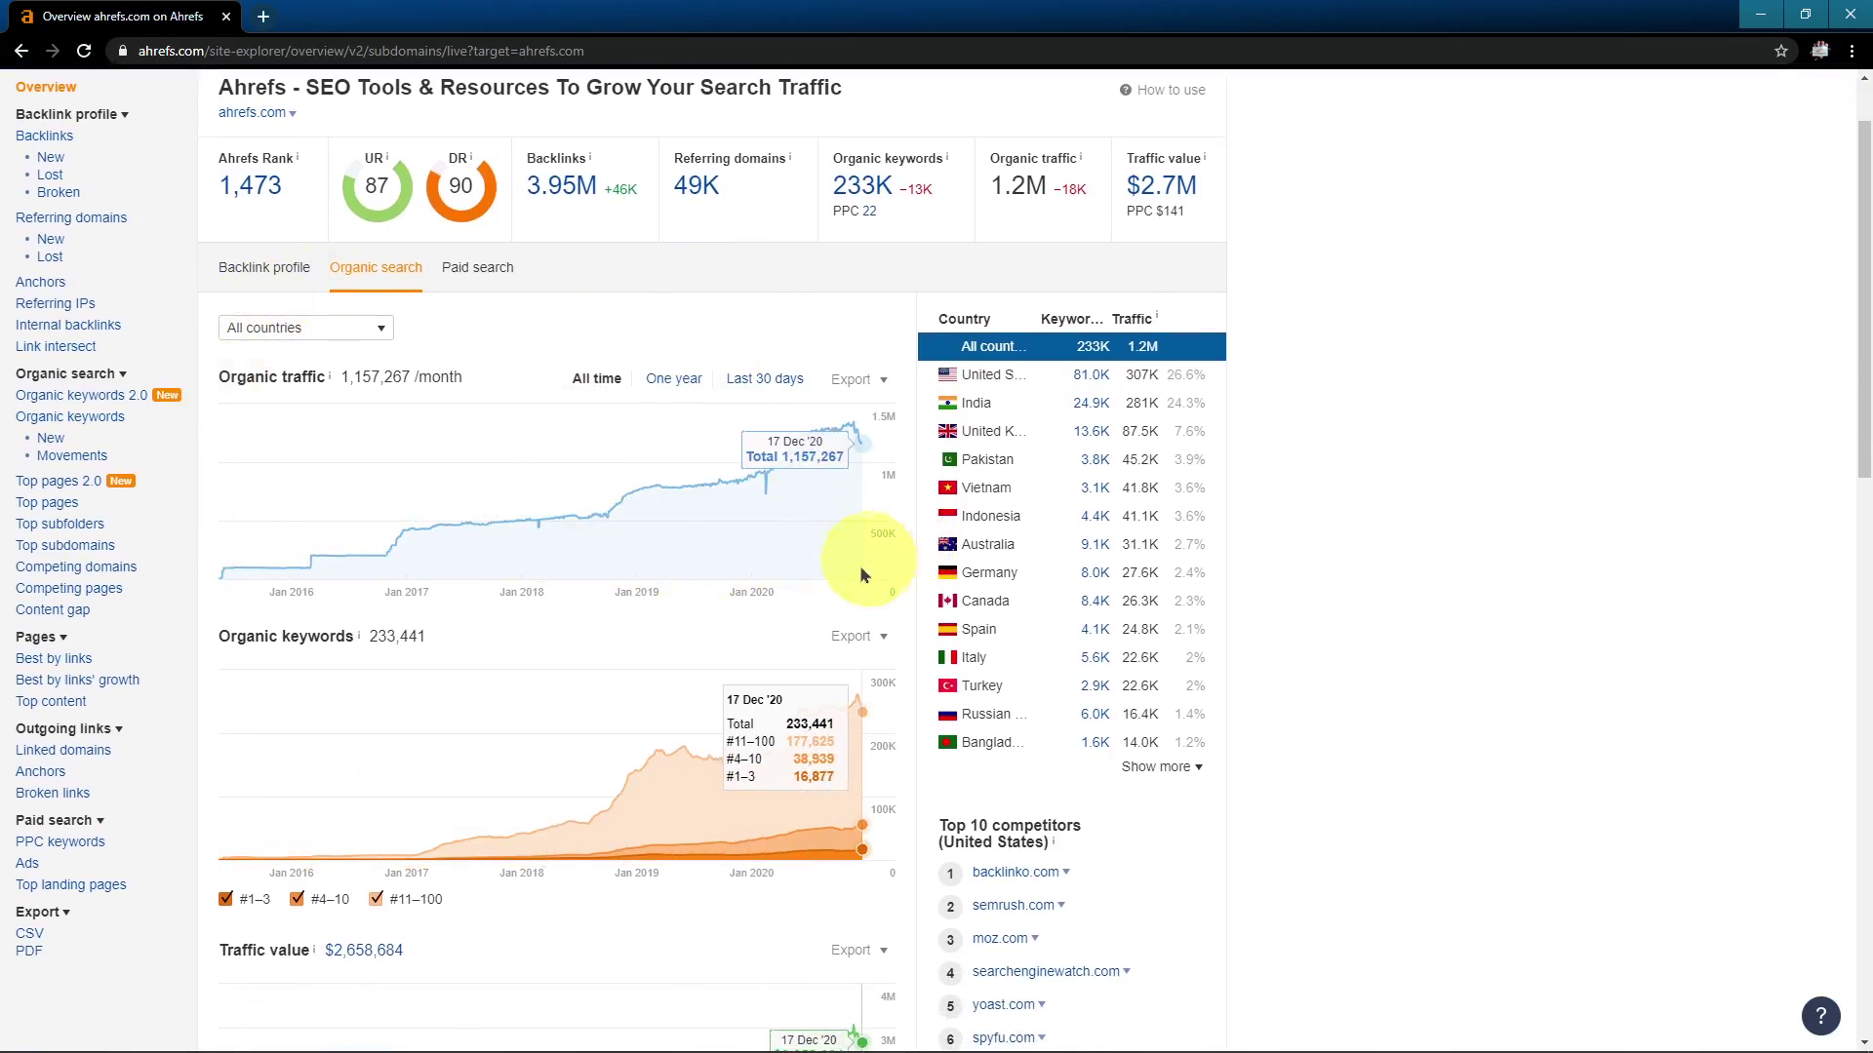
{"action": "scroll", "coordinate": [809, 595], "scroll_direction": "down", "scroll_amount": 3}
Hide the #11–100 positions from the Organic keywords chart and review the report
{"action": "left_click", "coordinate": [376, 607]}
{"action": "scroll", "coordinate": [722, 712], "scroll_direction": "down", "scroll_amount": 4}
{"action": "scroll", "coordinate": [722, 720], "scroll_direction": "down", "scroll_amount": 8}
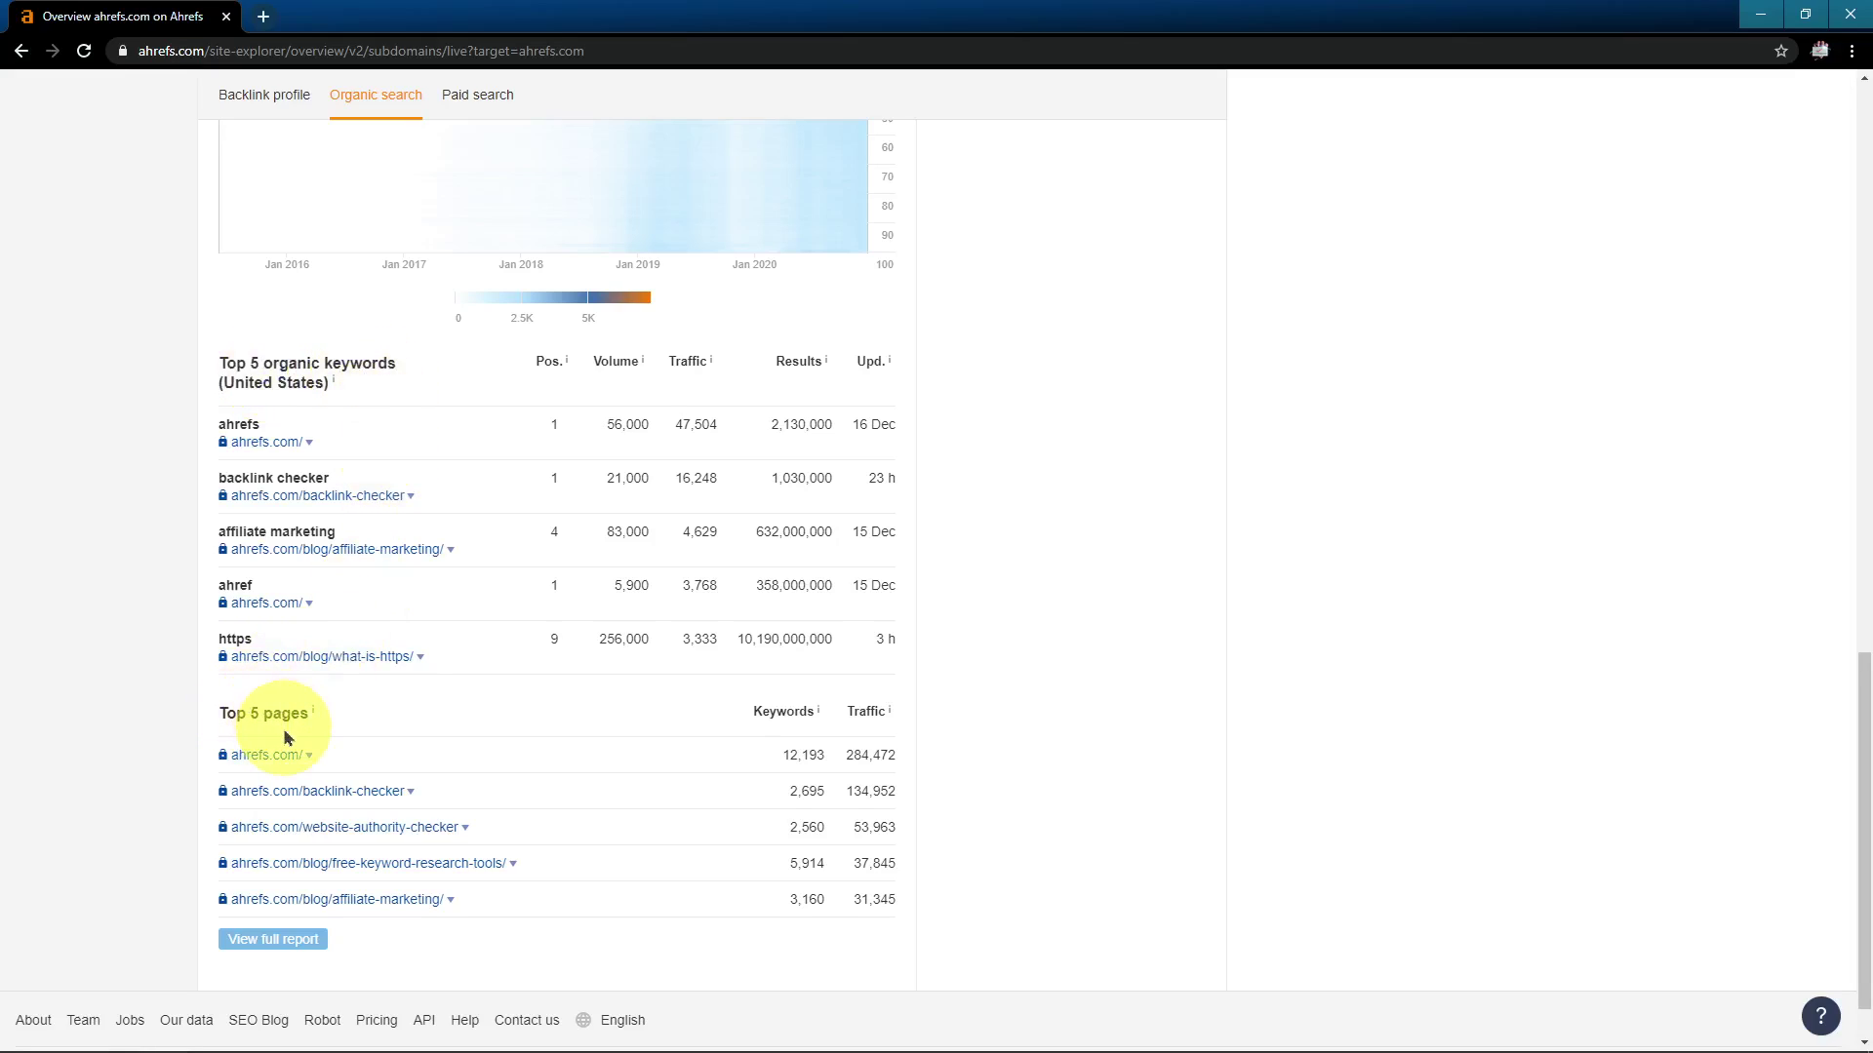
{"action": "scroll", "coordinate": [534, 717], "scroll_direction": "up", "scroll_amount": 8}
{"action": "scroll", "coordinate": [533, 718], "scroll_direction": "up", "scroll_amount": 10}
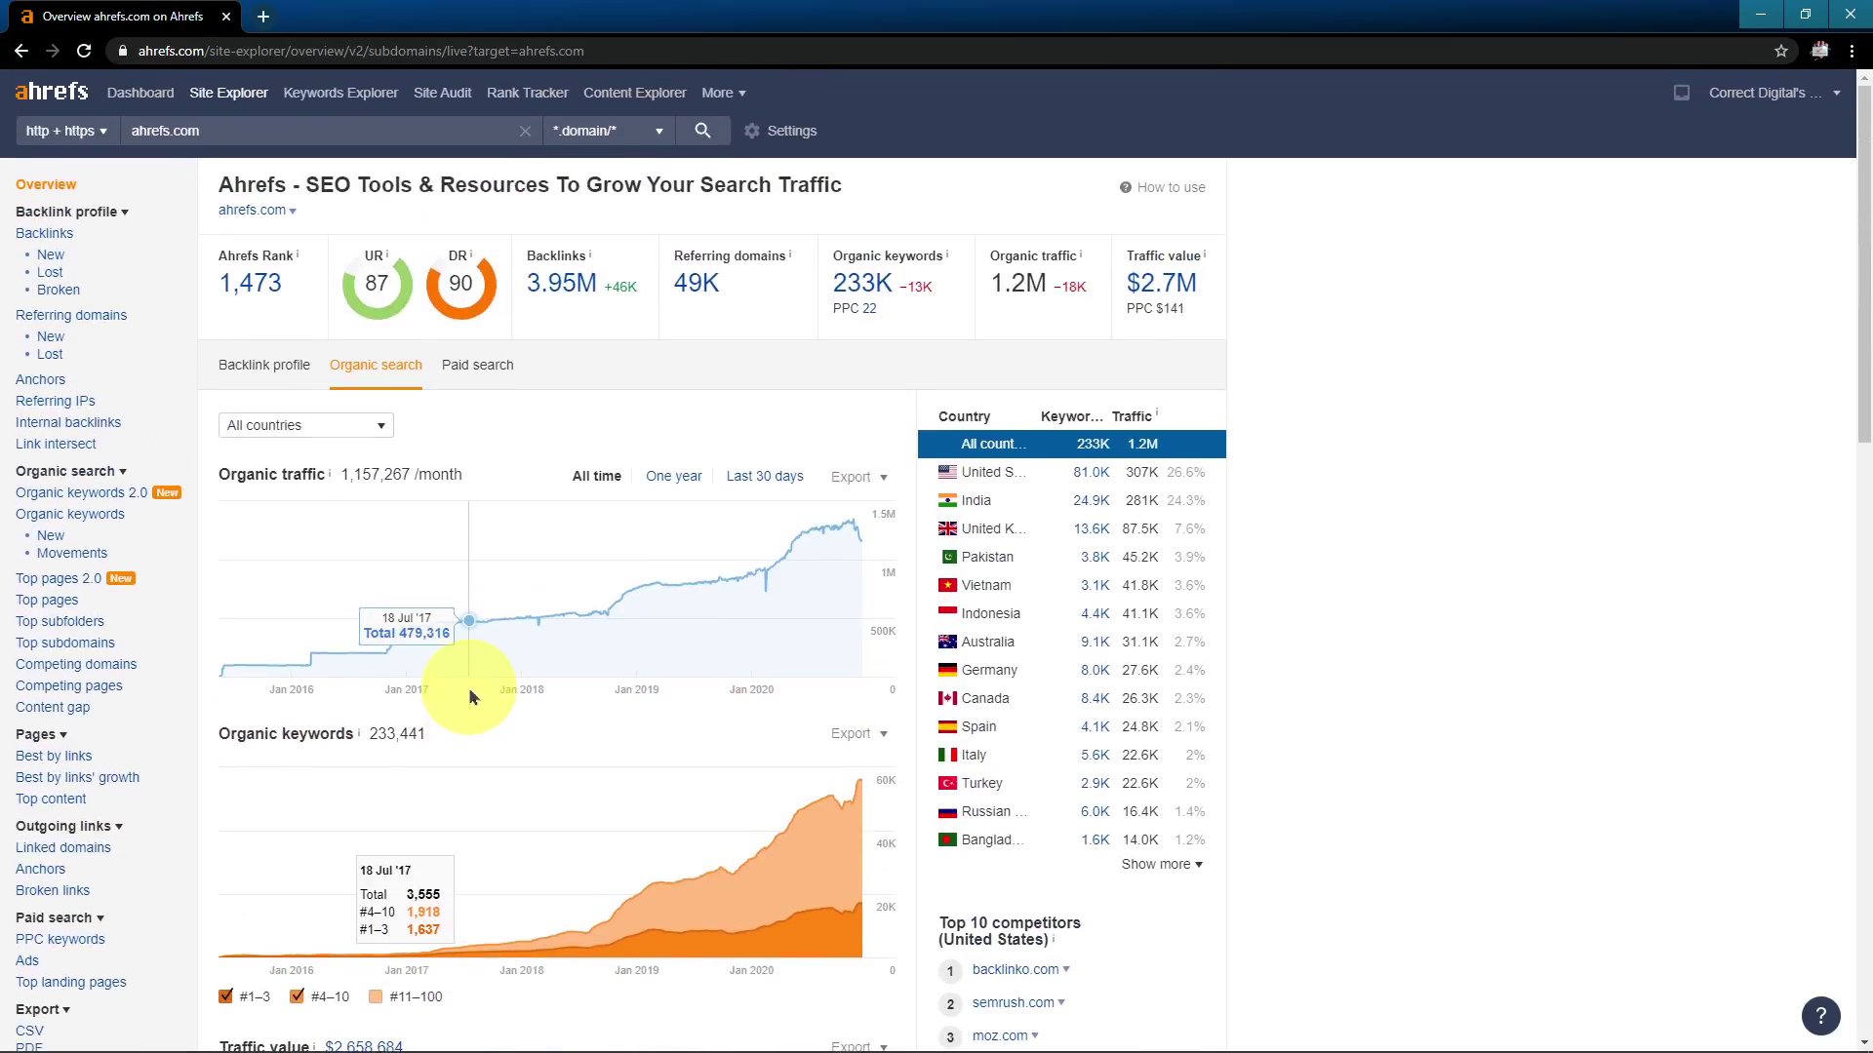
{"action": "left_click", "coordinate": [468, 373]}
{"action": "scroll", "coordinate": [468, 373], "scroll_direction": "down", "scroll_amount": 5}
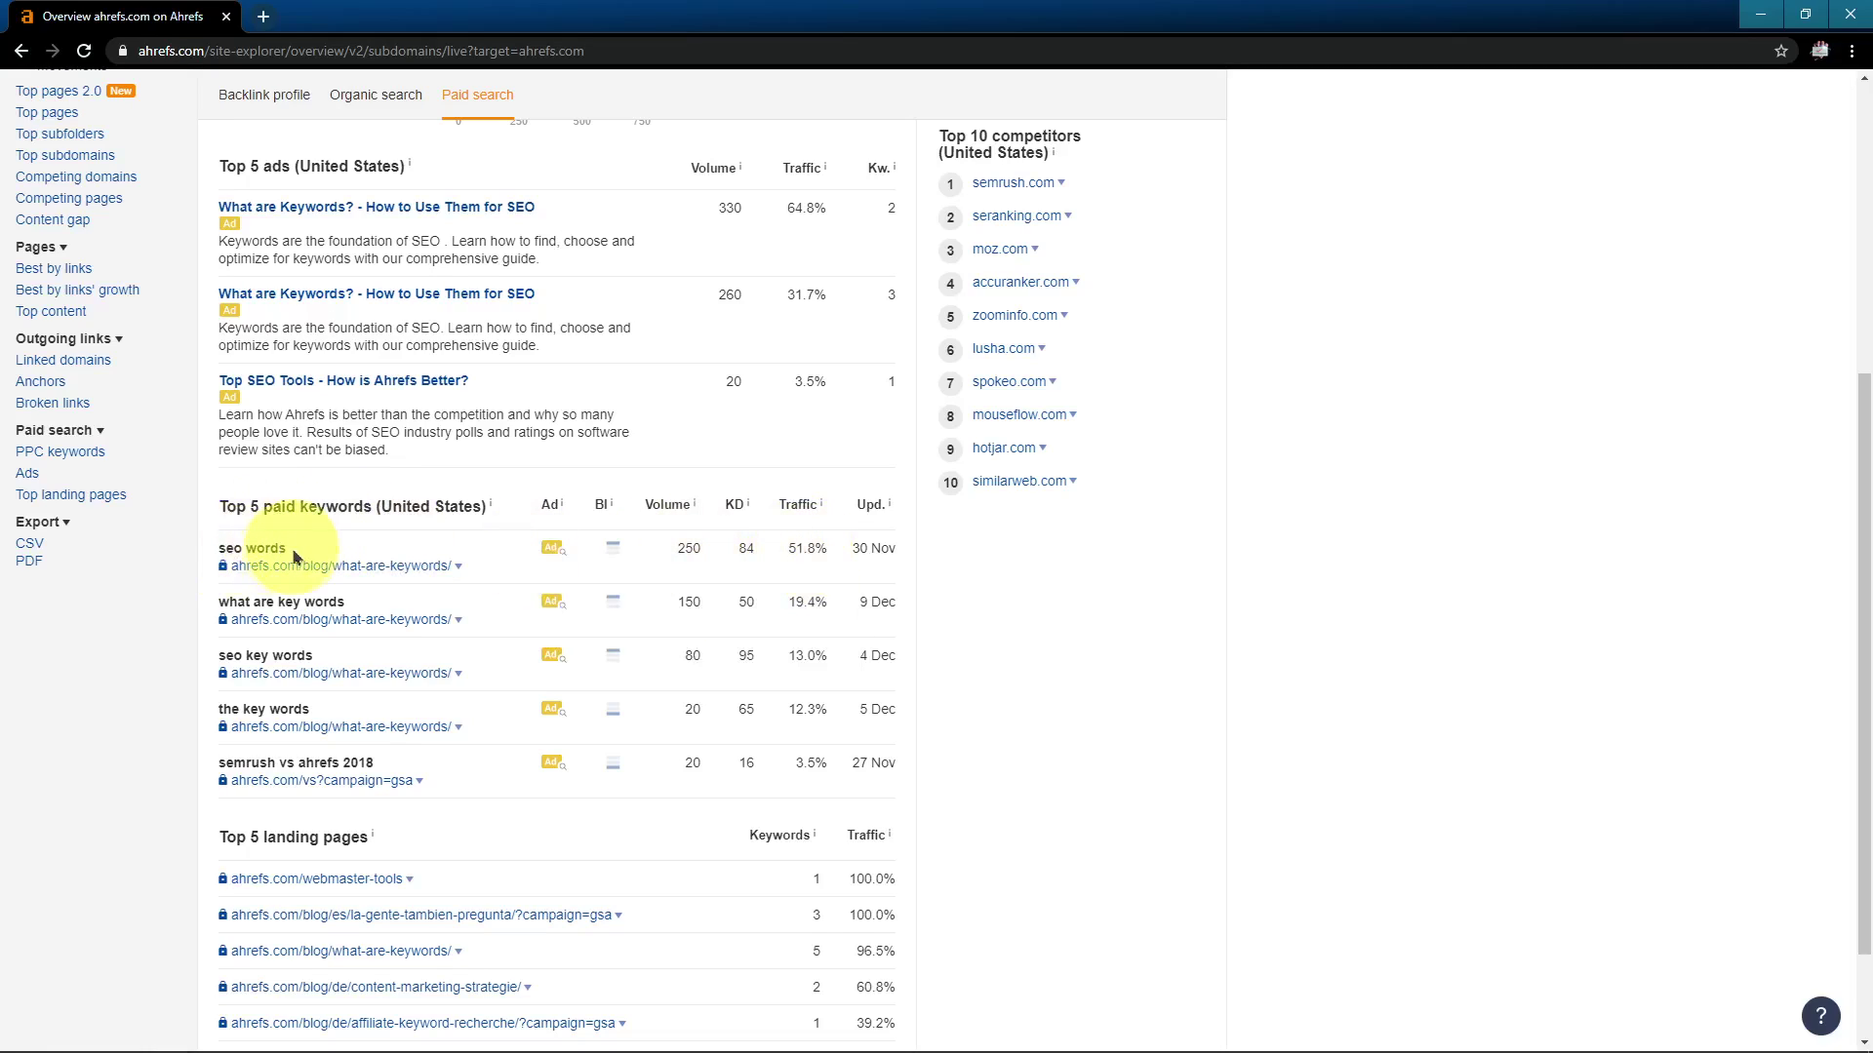
{"action": "scroll", "coordinate": [214, 656], "scroll_direction": "down", "scroll_amount": 2}
{"action": "scroll", "coordinate": [208, 695], "scroll_direction": "up", "scroll_amount": 6}
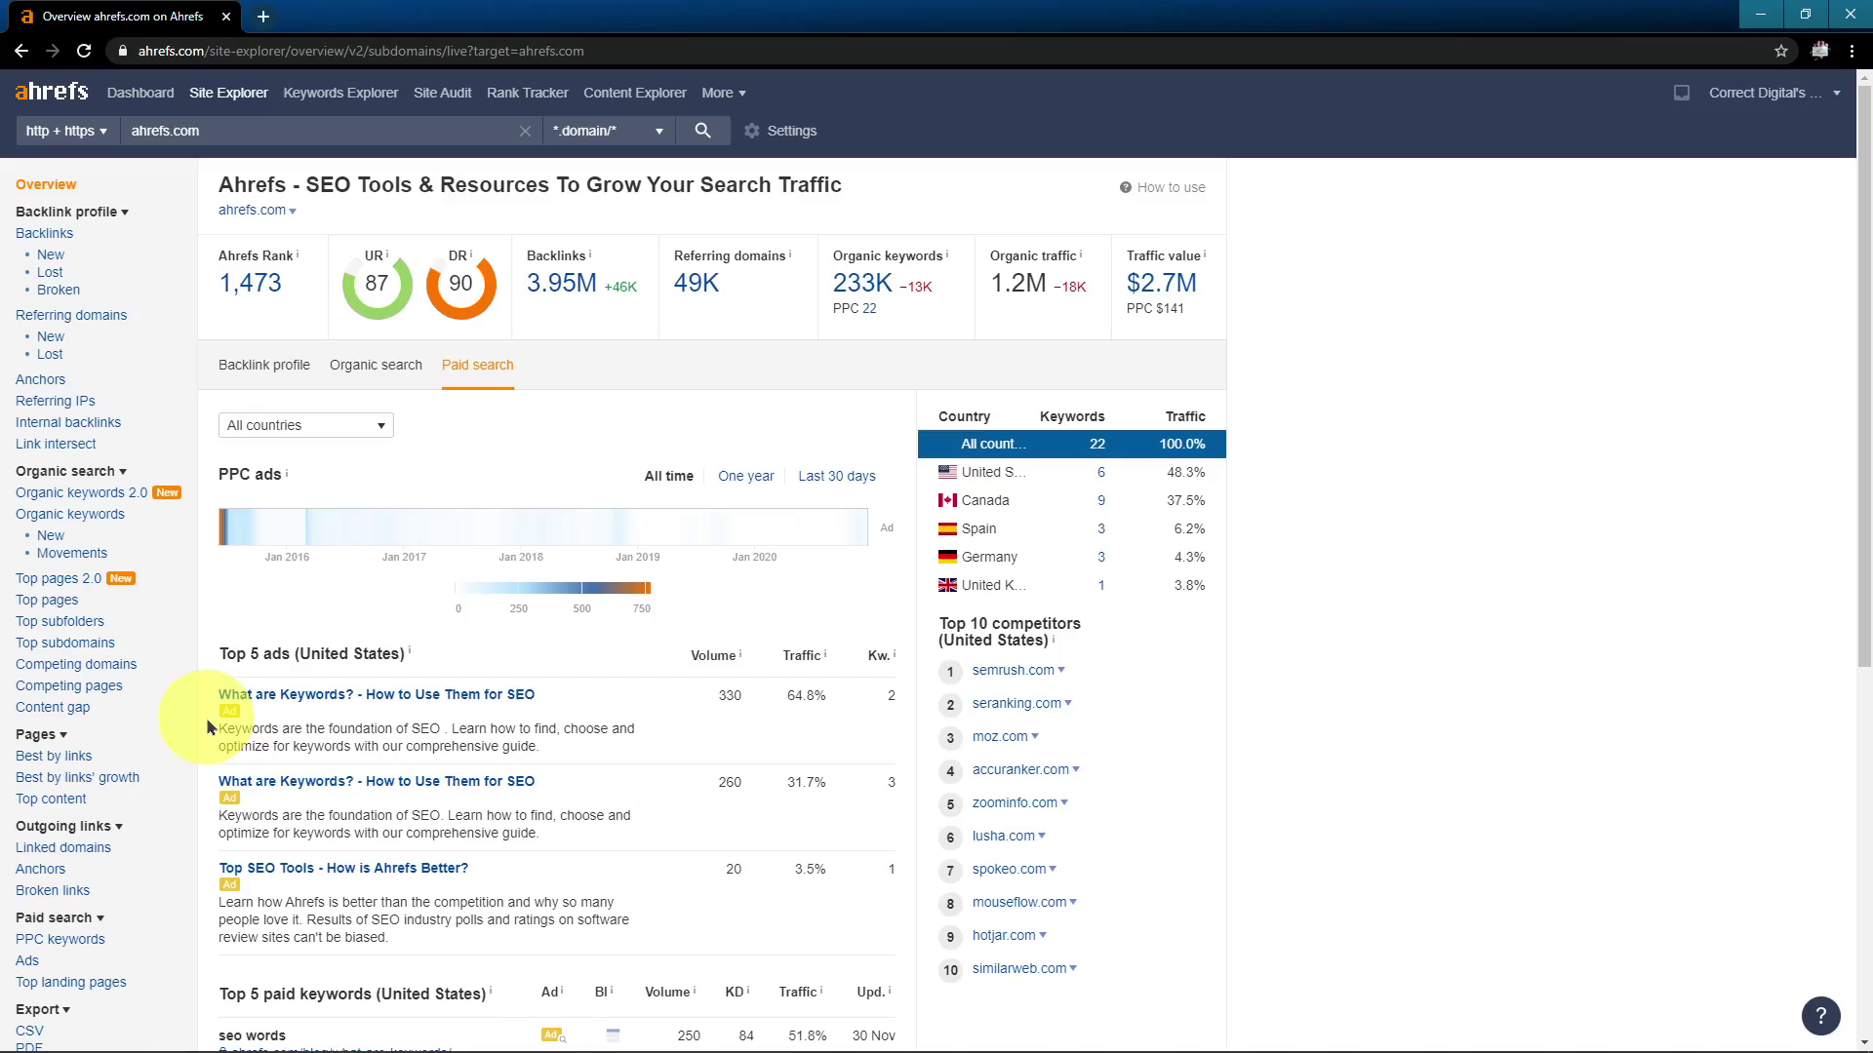
{"action": "left_click", "coordinate": [358, 379]}
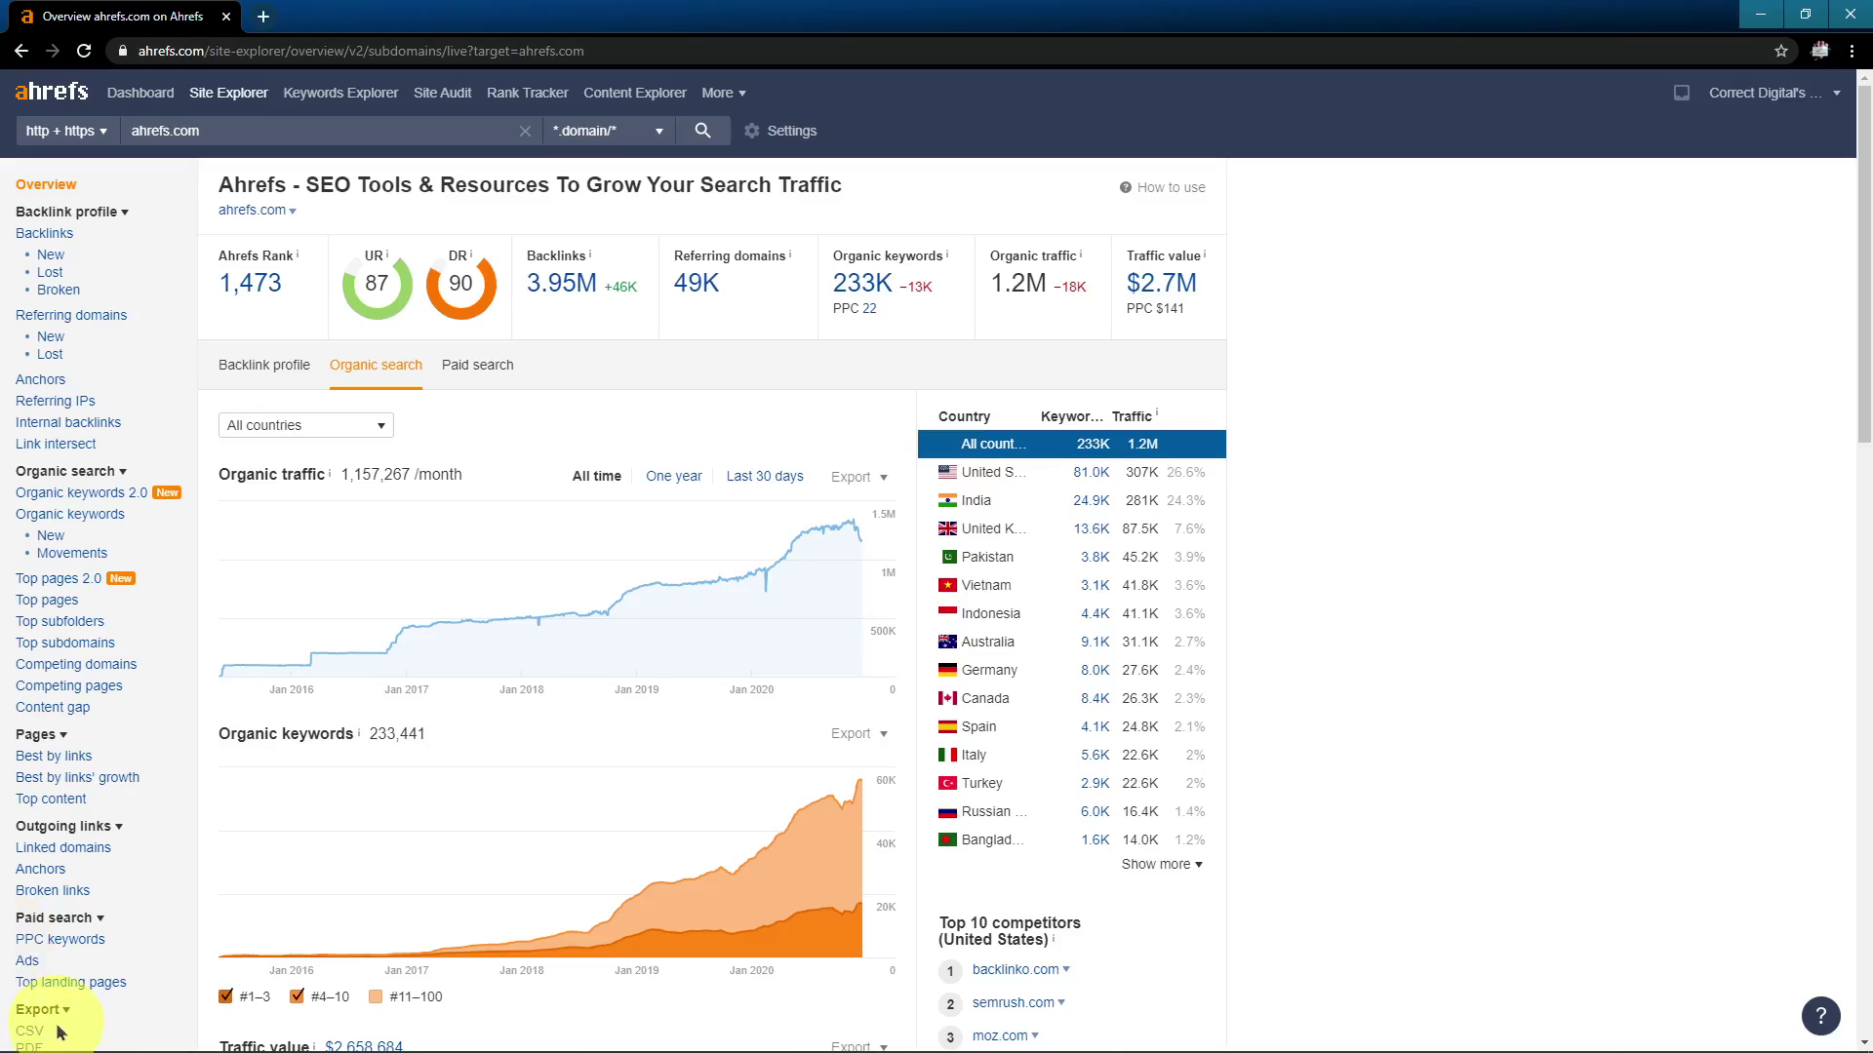
{"action": "scroll", "coordinate": [776, 717], "scroll_direction": "down", "scroll_amount": 2}
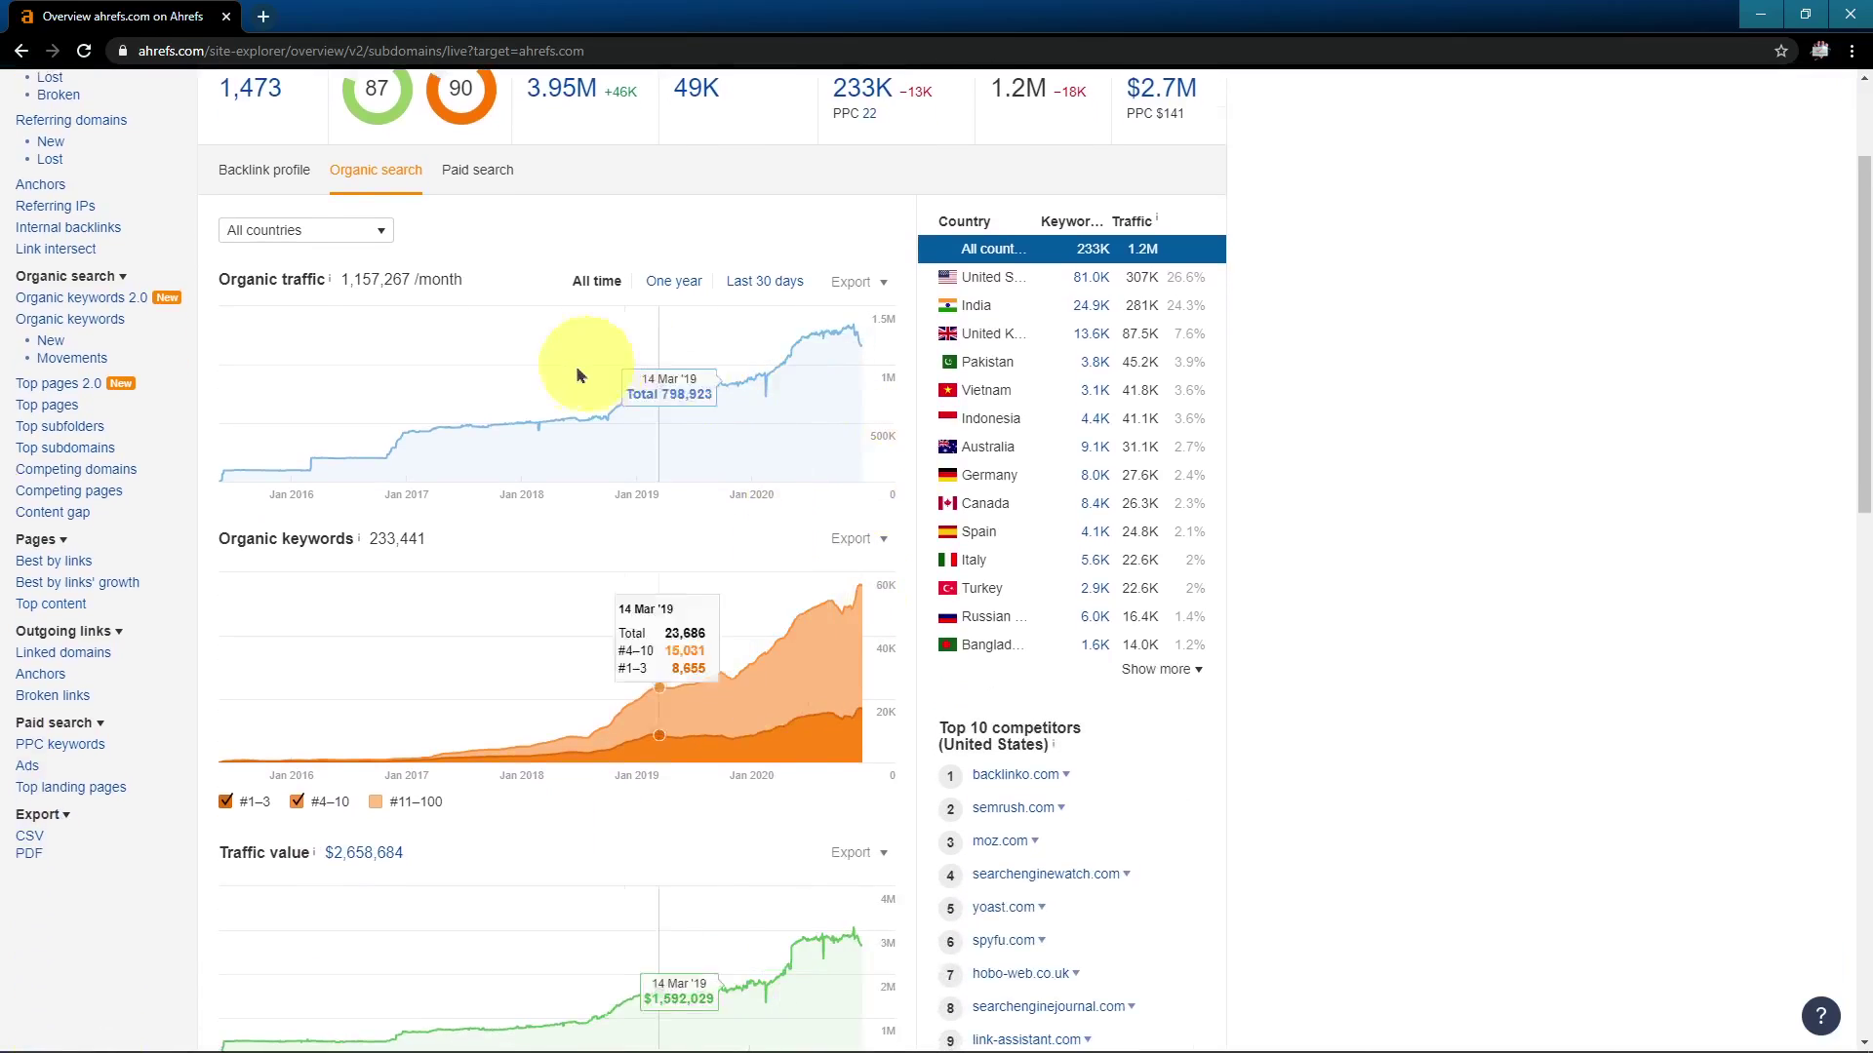
{"action": "scroll", "coordinate": [507, 765], "scroll_direction": "up", "scroll_amount": 2}
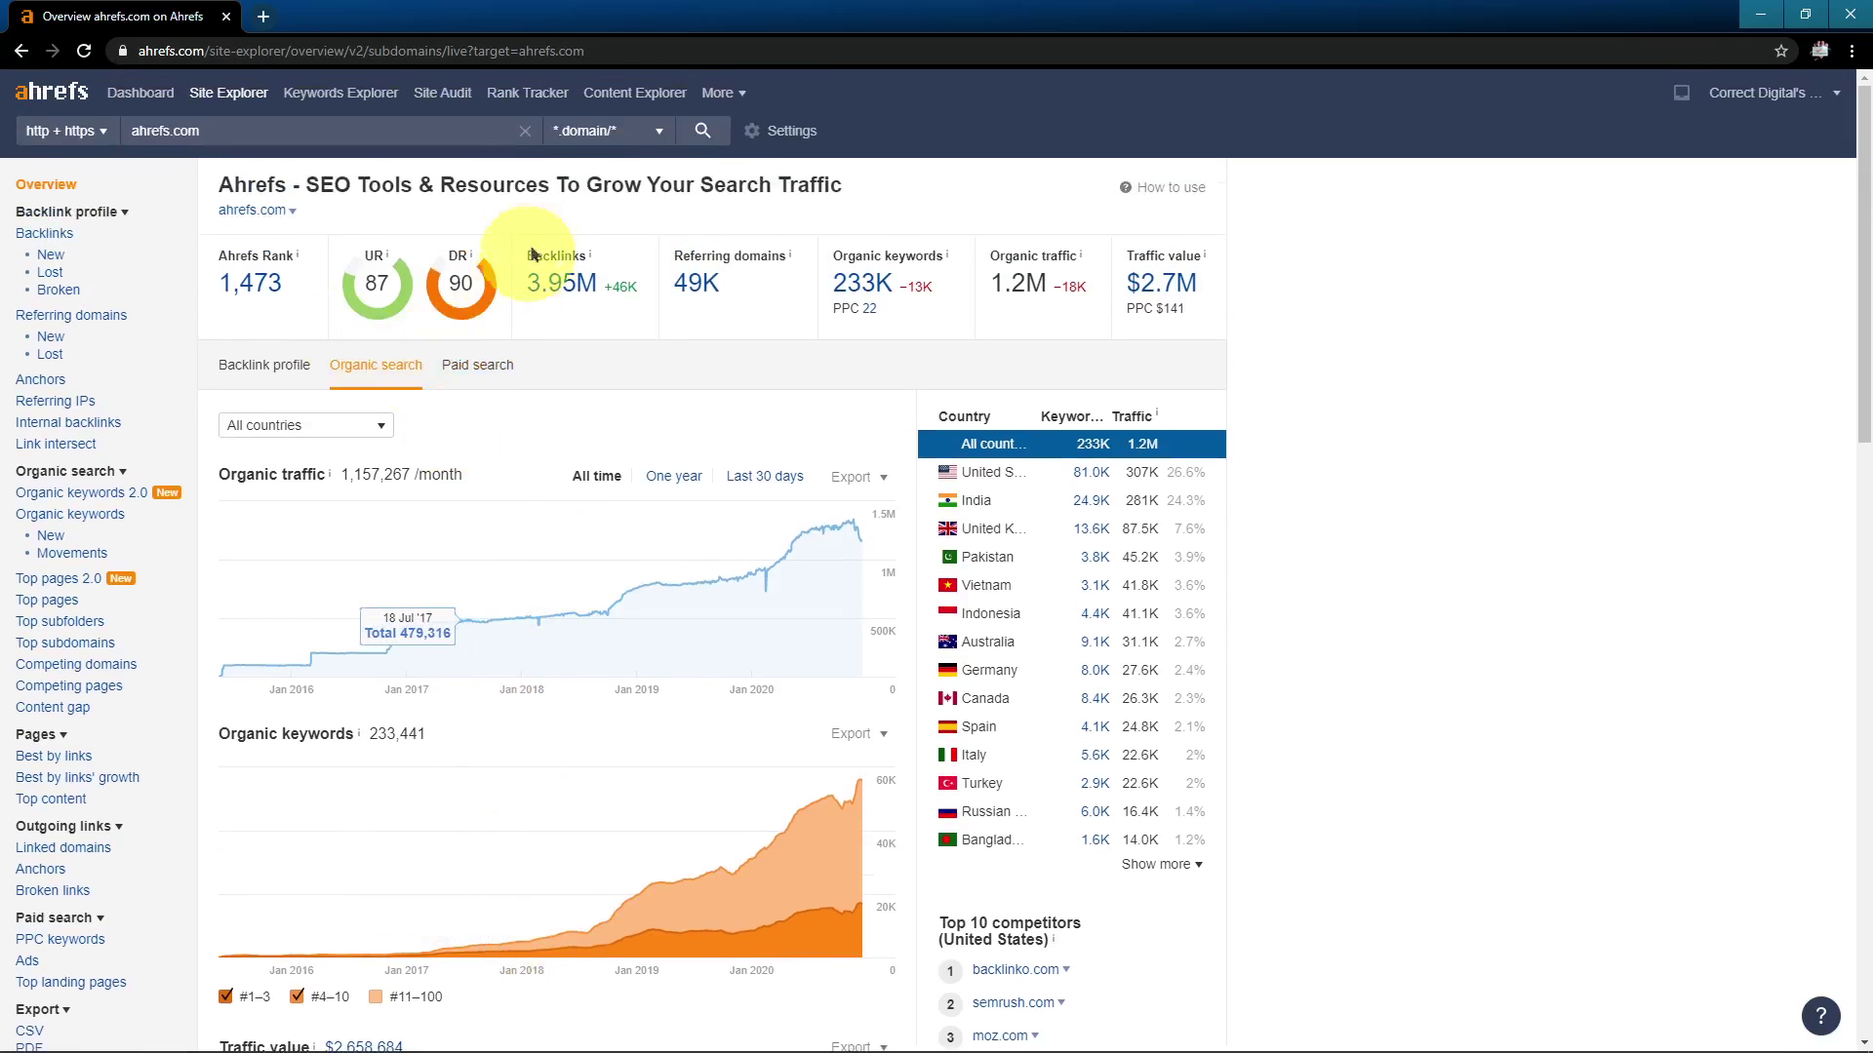
Search Keywords Explorer for 'seo' on Google in the United States
{"action": "left_click", "coordinate": [357, 97]}
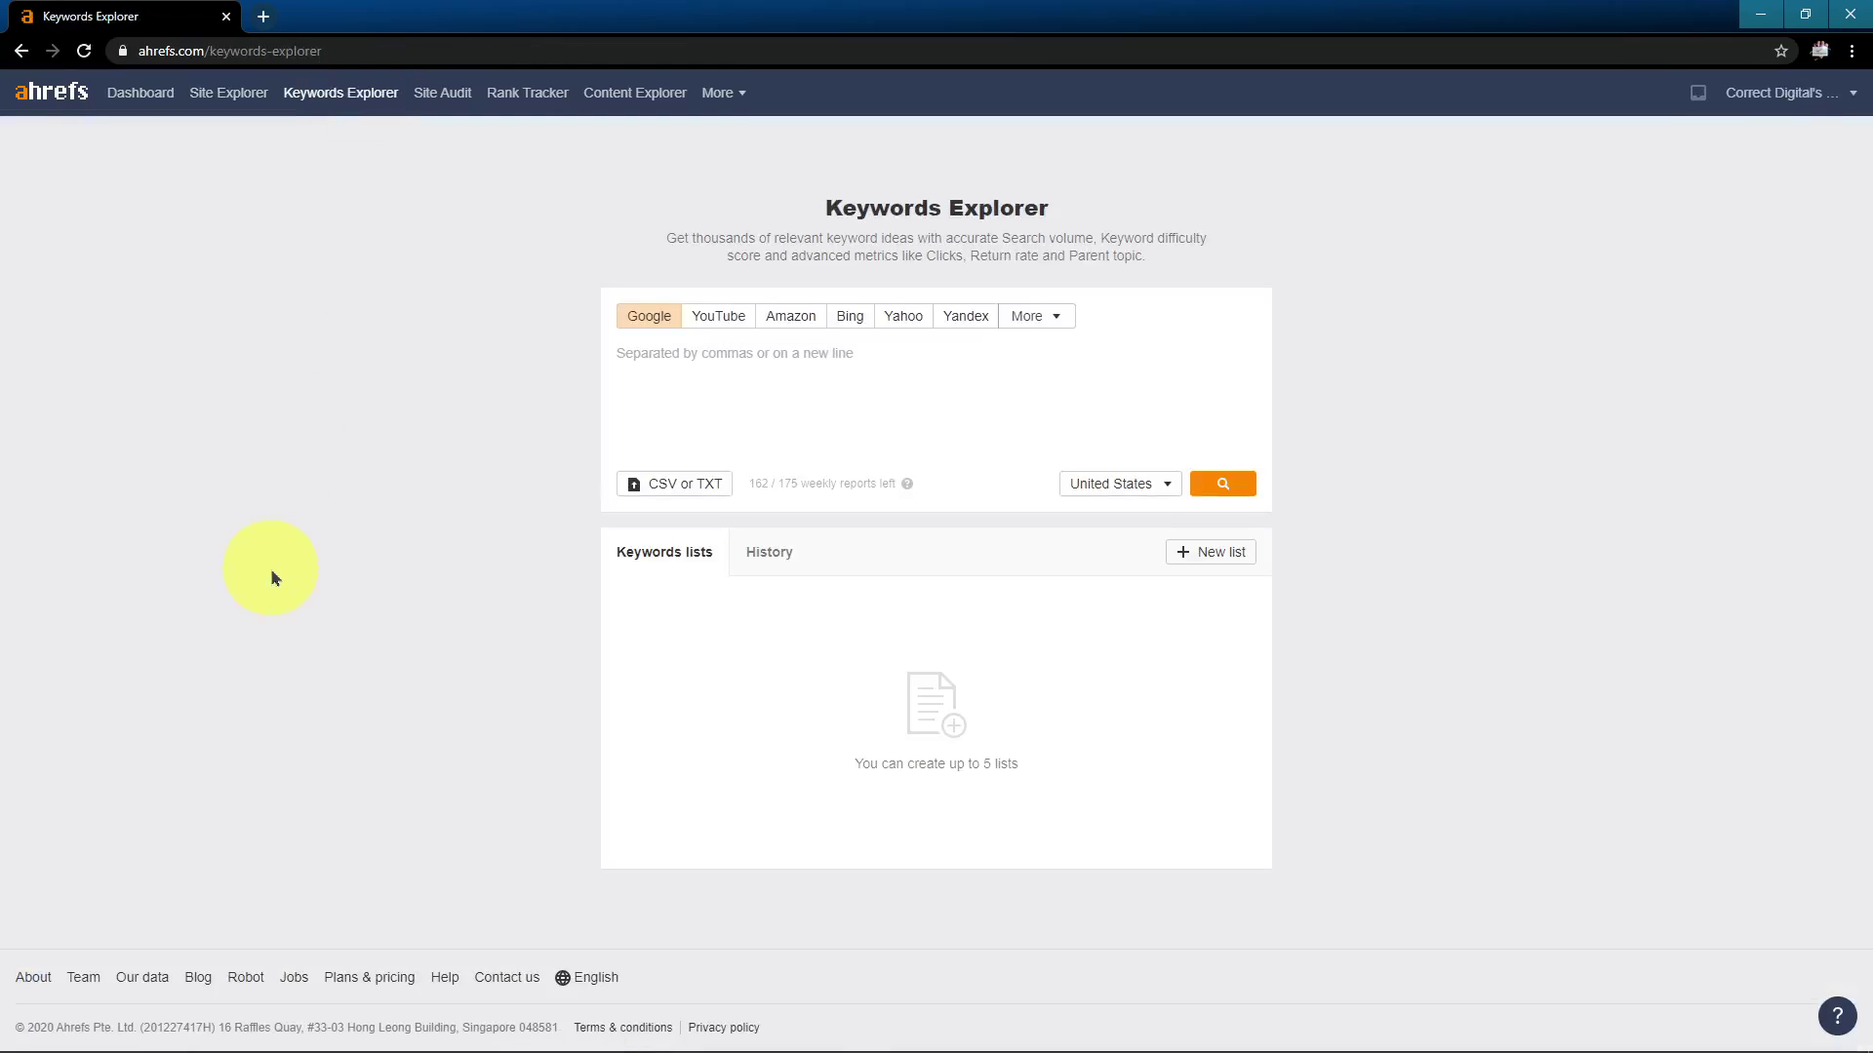
{"action": "left_click", "coordinate": [827, 375]}
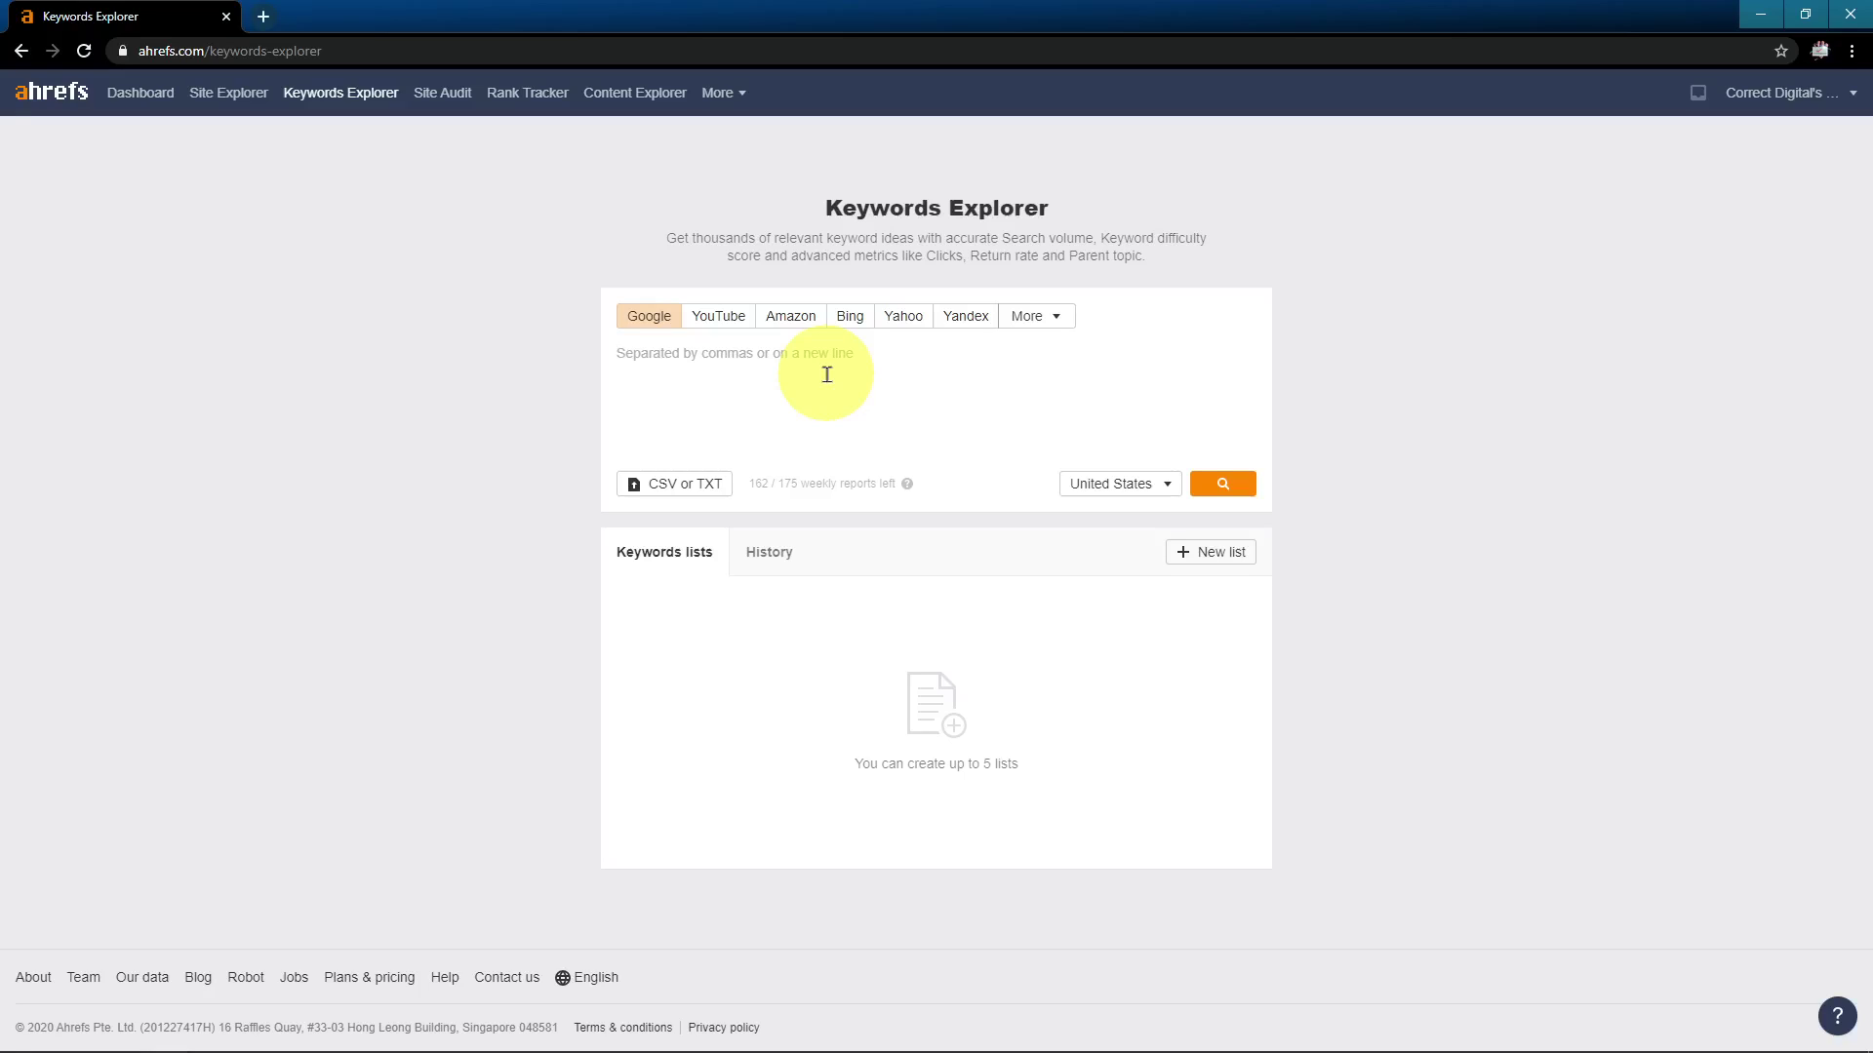
{"action": "type", "text": "seo"}
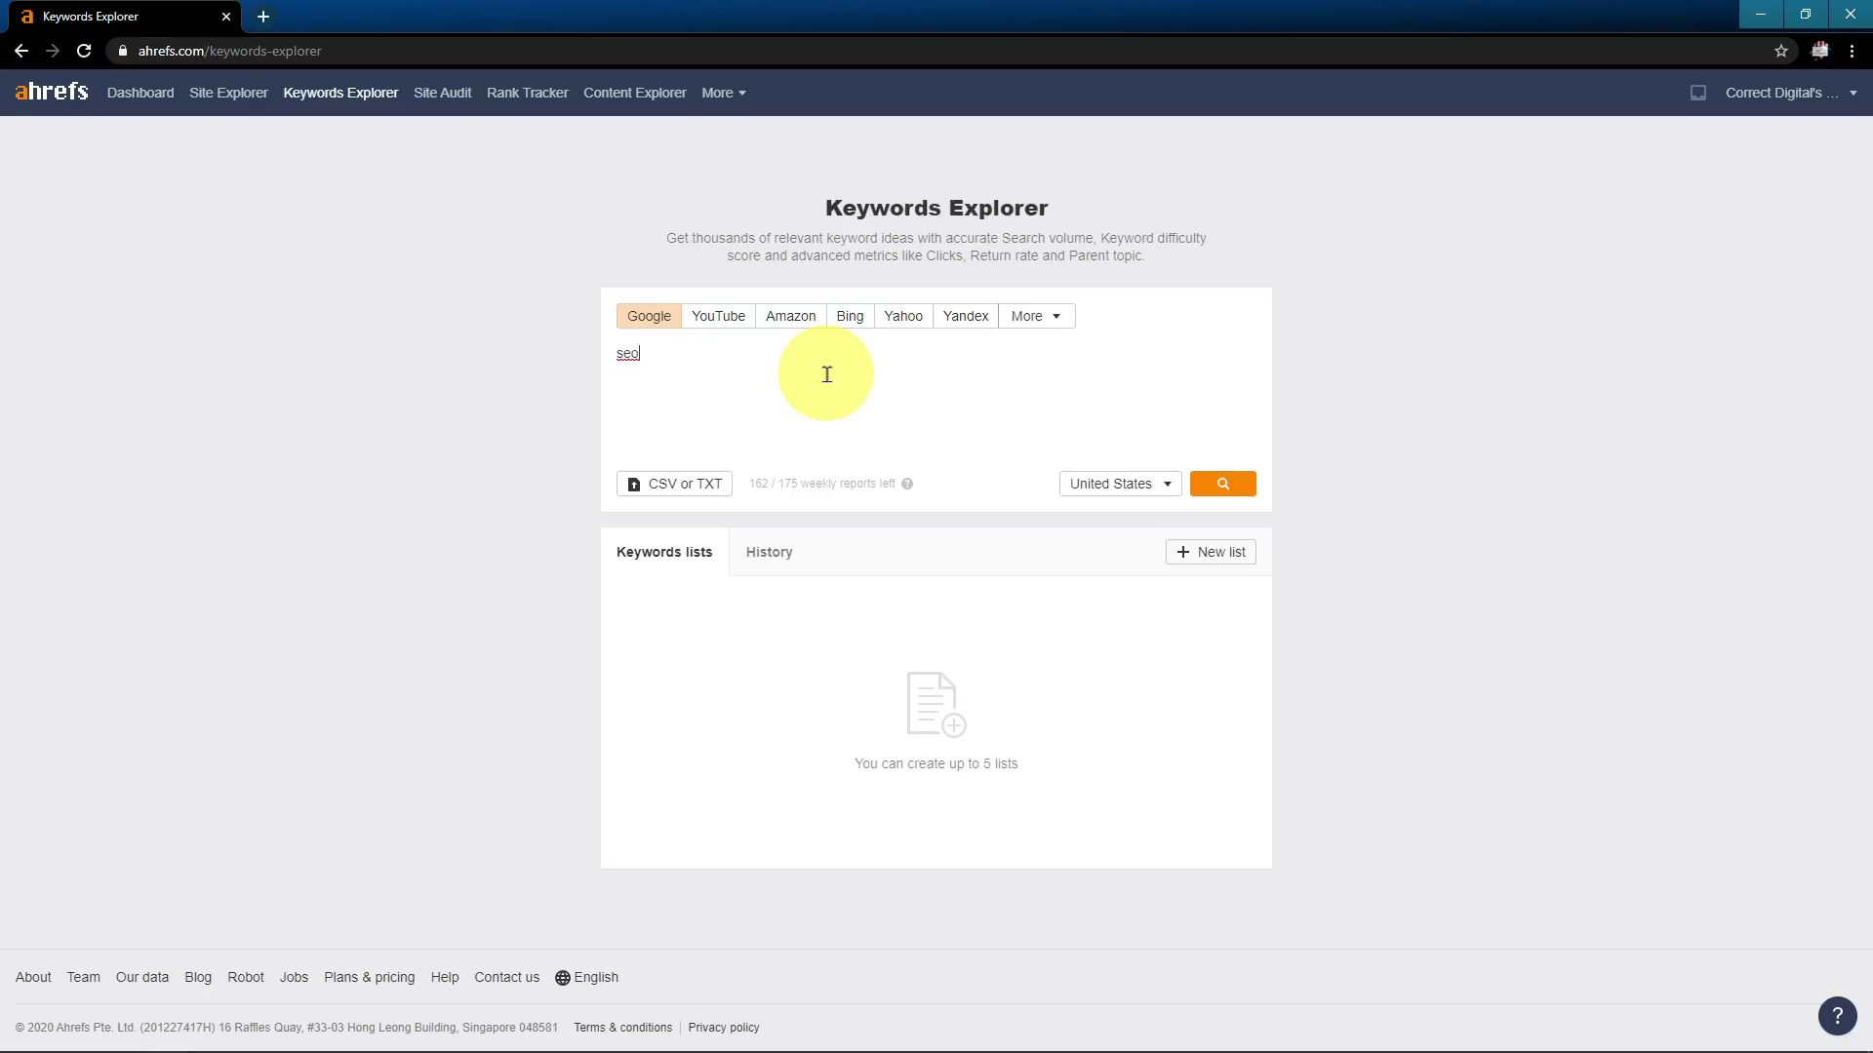
{"action": "left_click", "coordinate": [649, 318]}
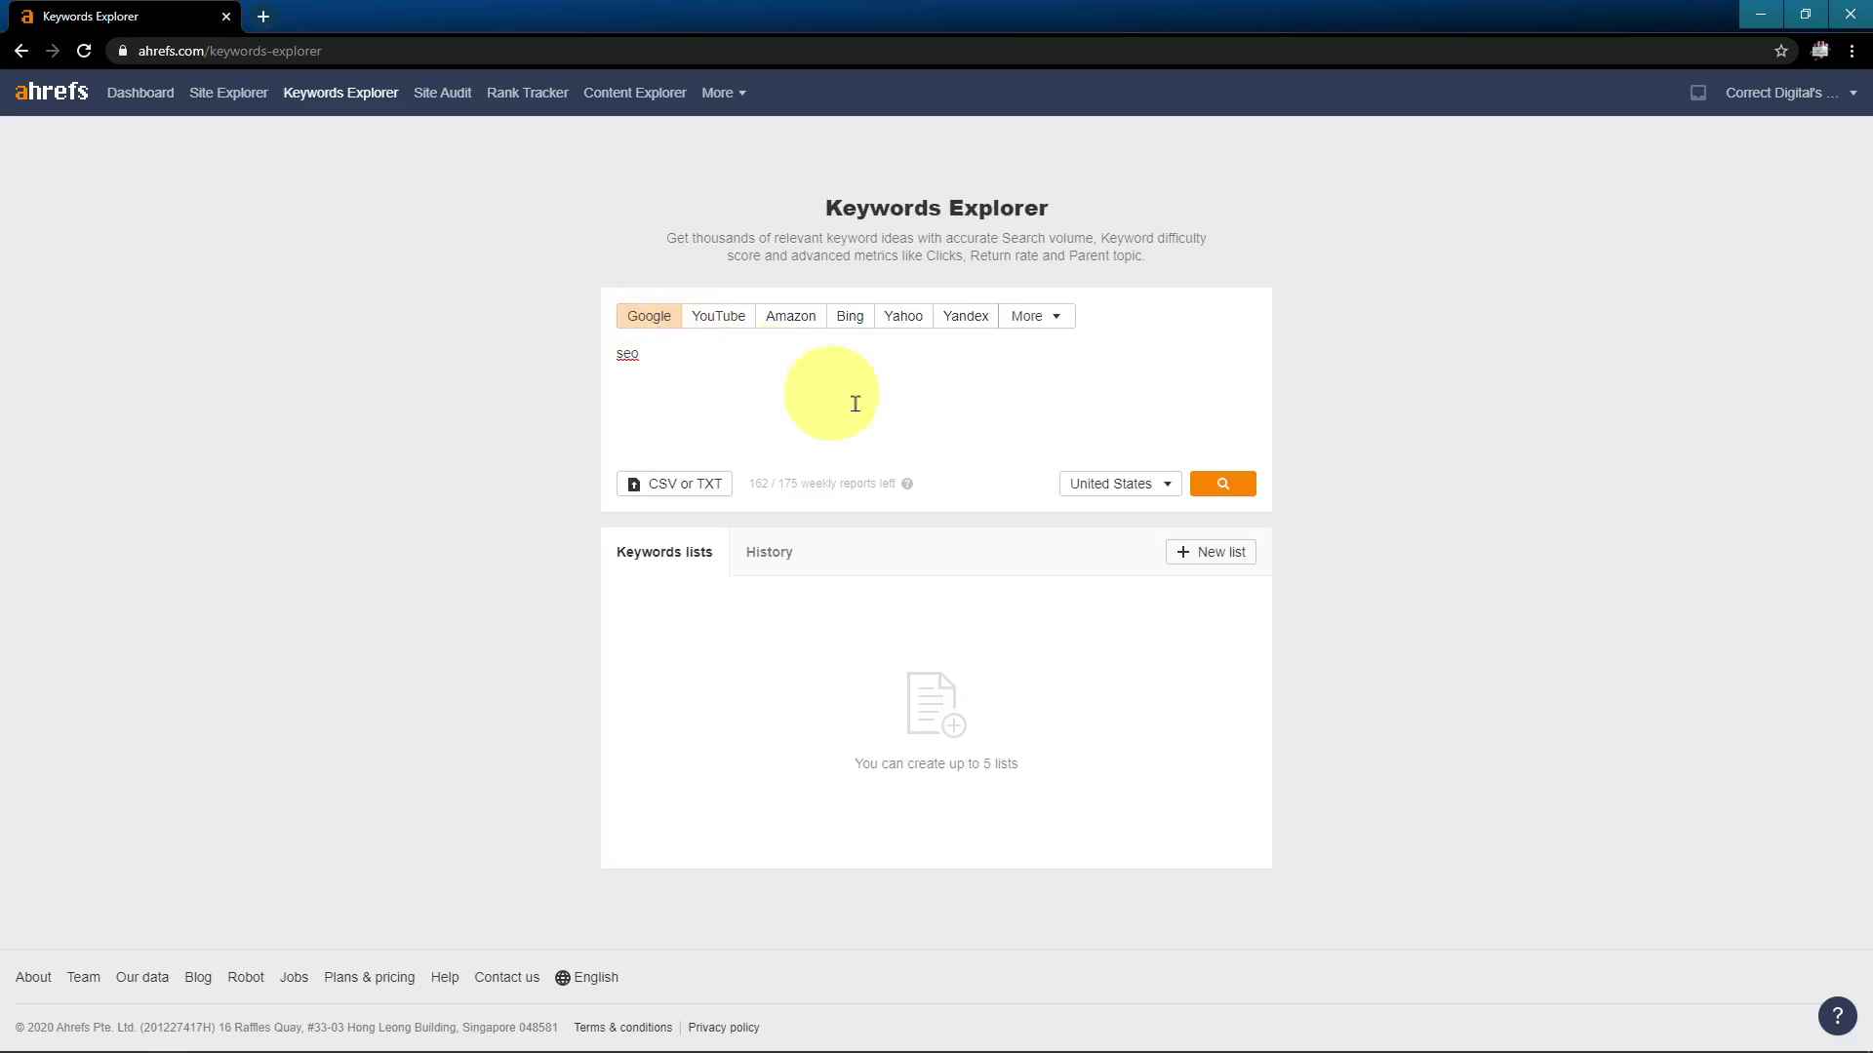
{"action": "left_click", "coordinate": [1124, 487]}
{"action": "left_click", "coordinate": [1127, 490]}
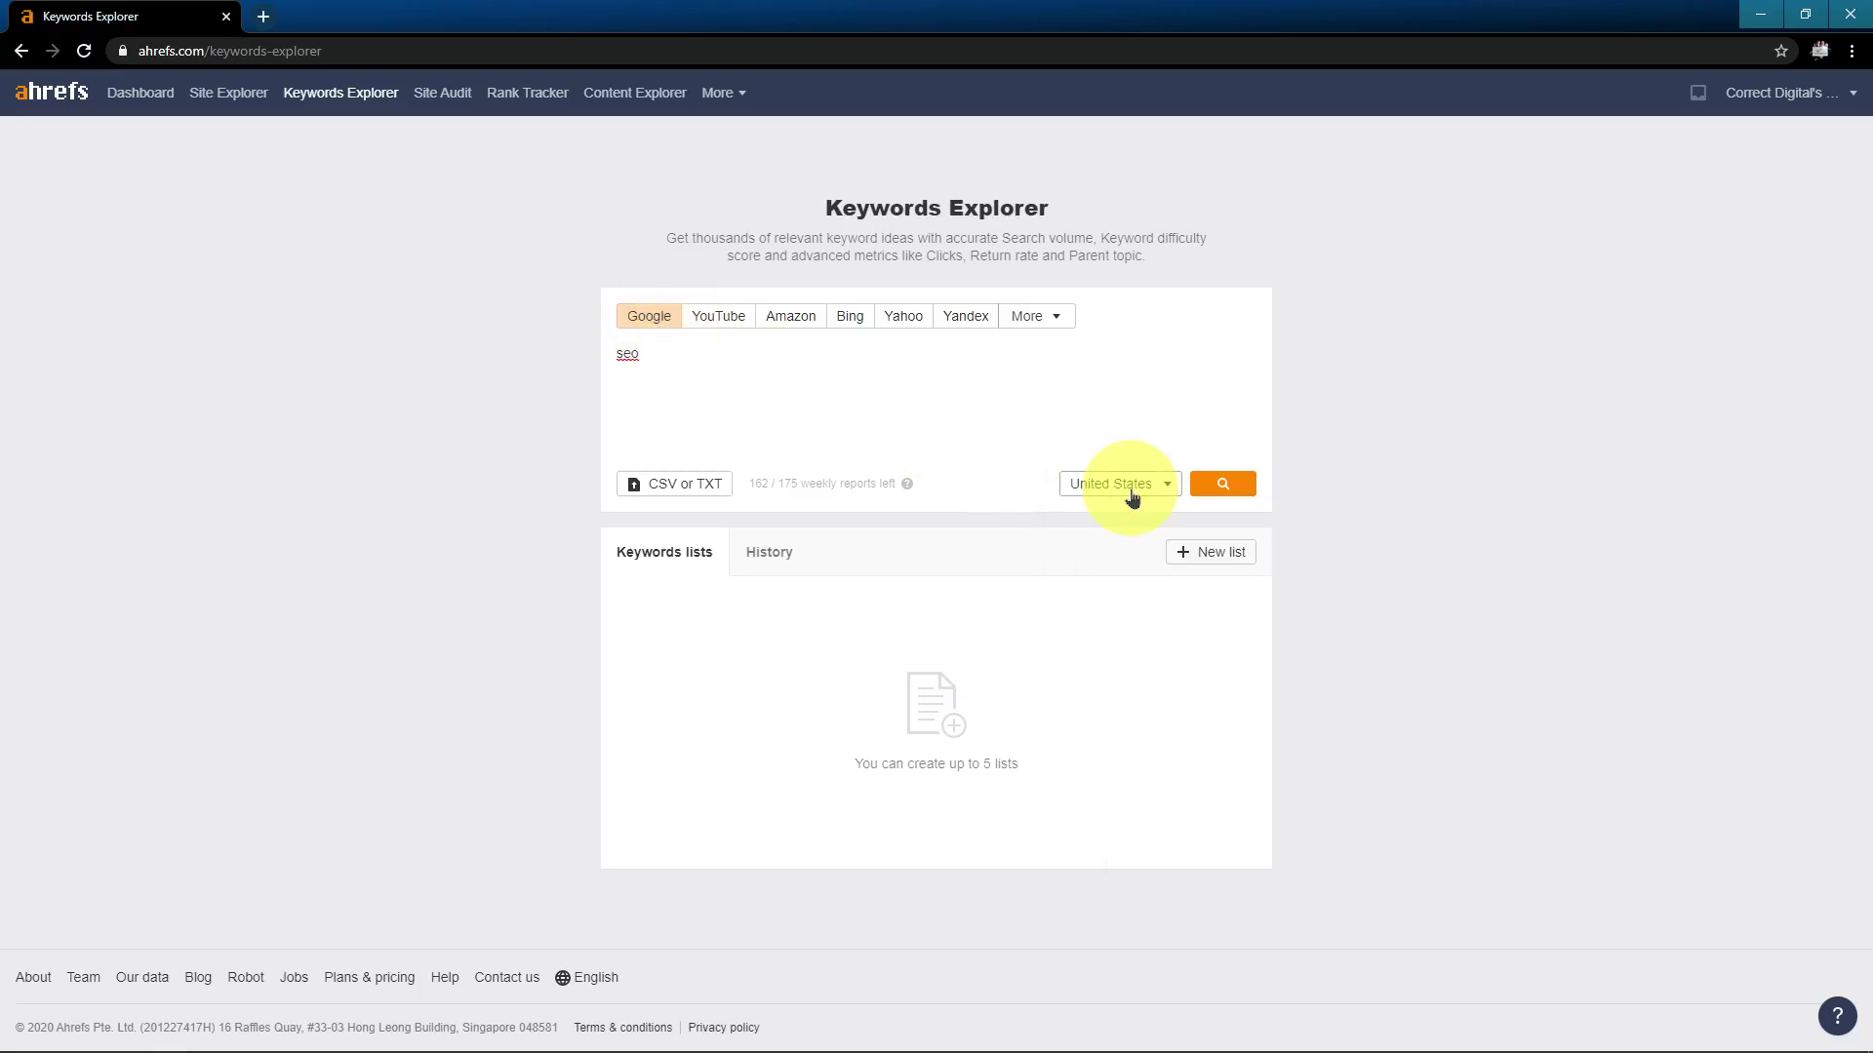
{"action": "left_click", "coordinate": [1222, 484]}
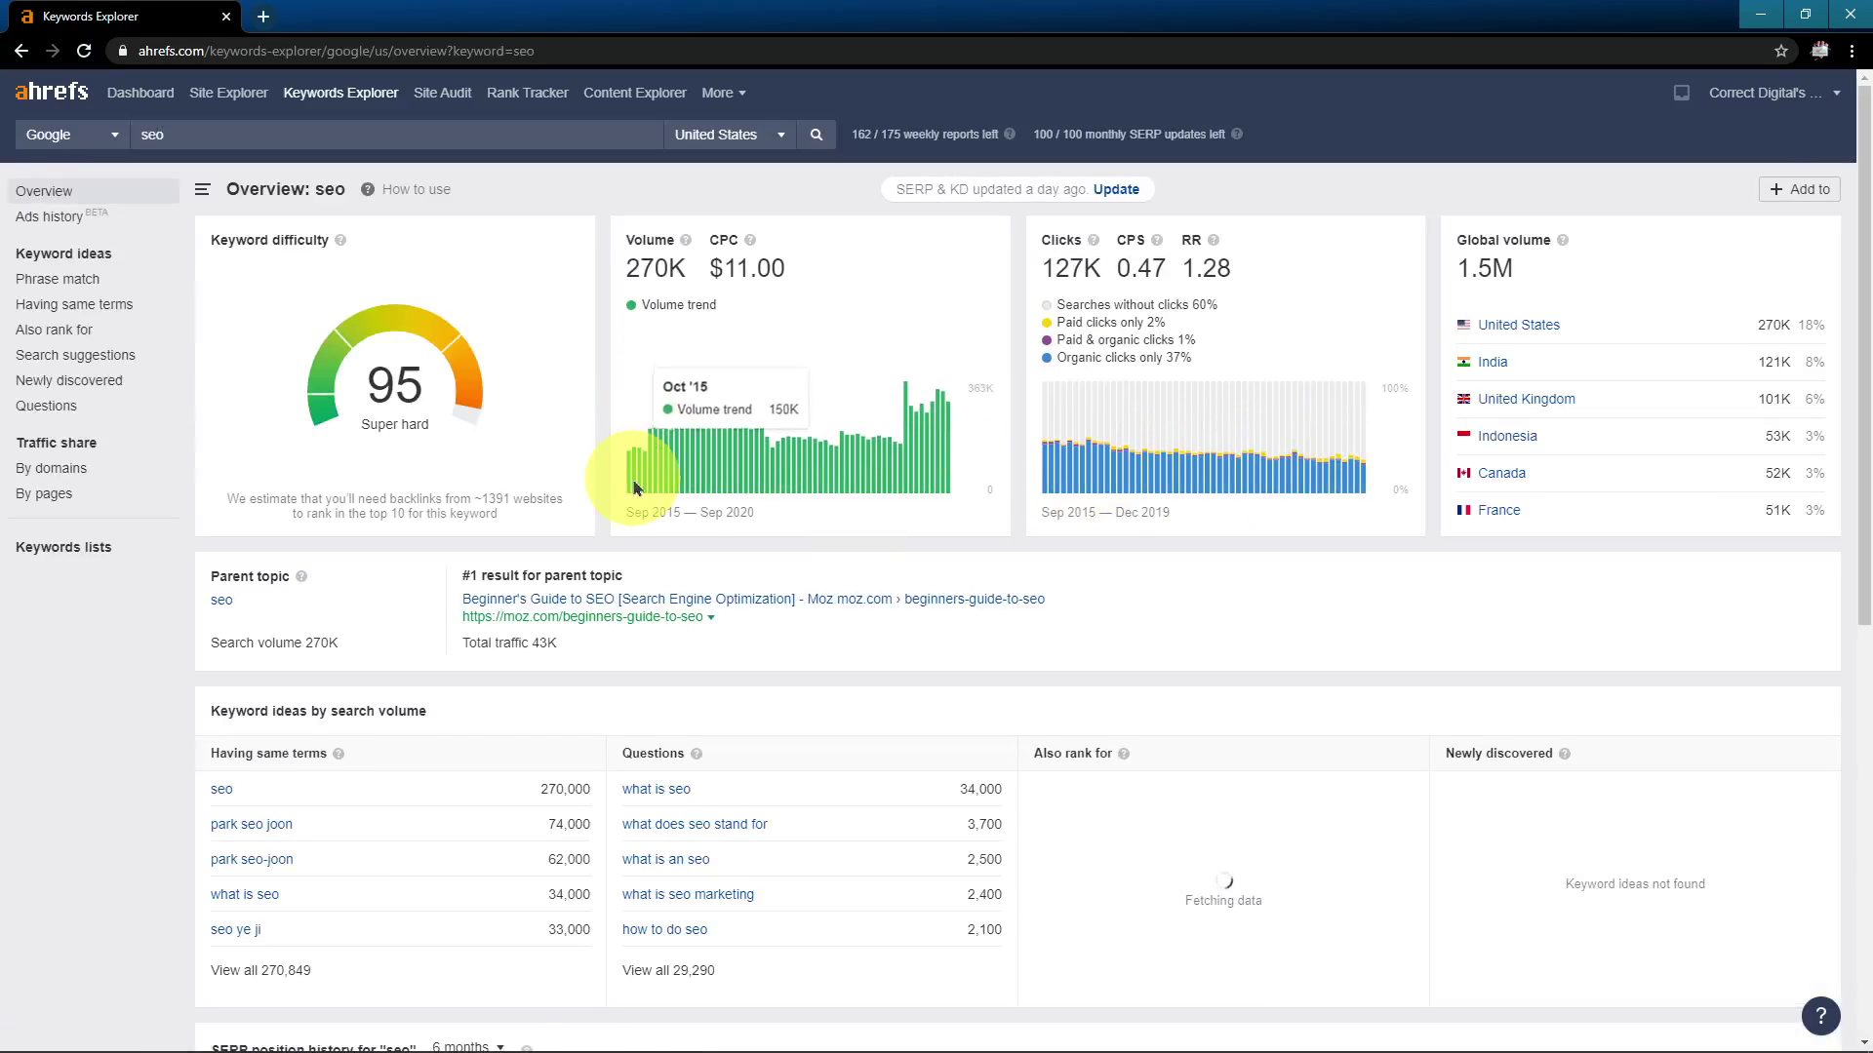
Highlight the key metrics: KD 95, 270K volume, CPC, clicks and 1.5M global volume
{"action": "double_click", "coordinate": [413, 385]}
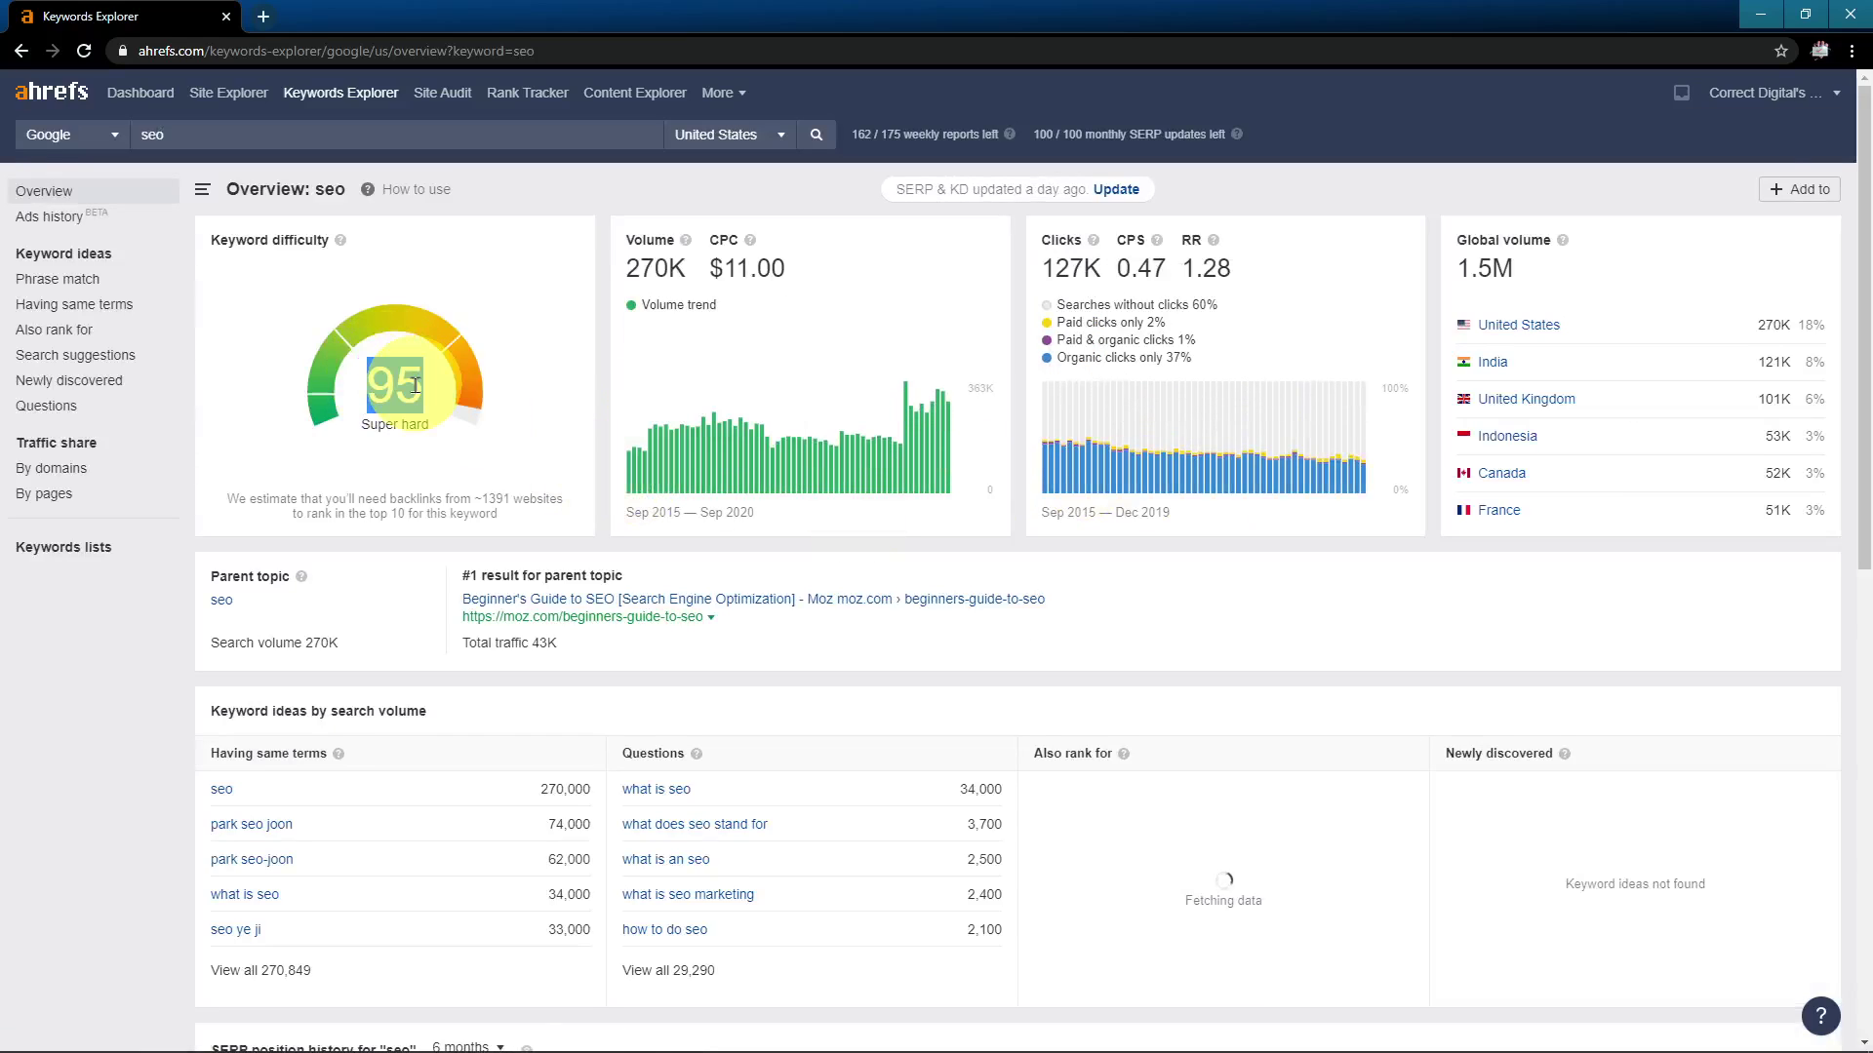
{"action": "left_click_drag", "start_coordinate": [673, 268], "coordinate": [625, 280]}
{"action": "left_click_drag", "start_coordinate": [1080, 270], "coordinate": [1042, 280]}
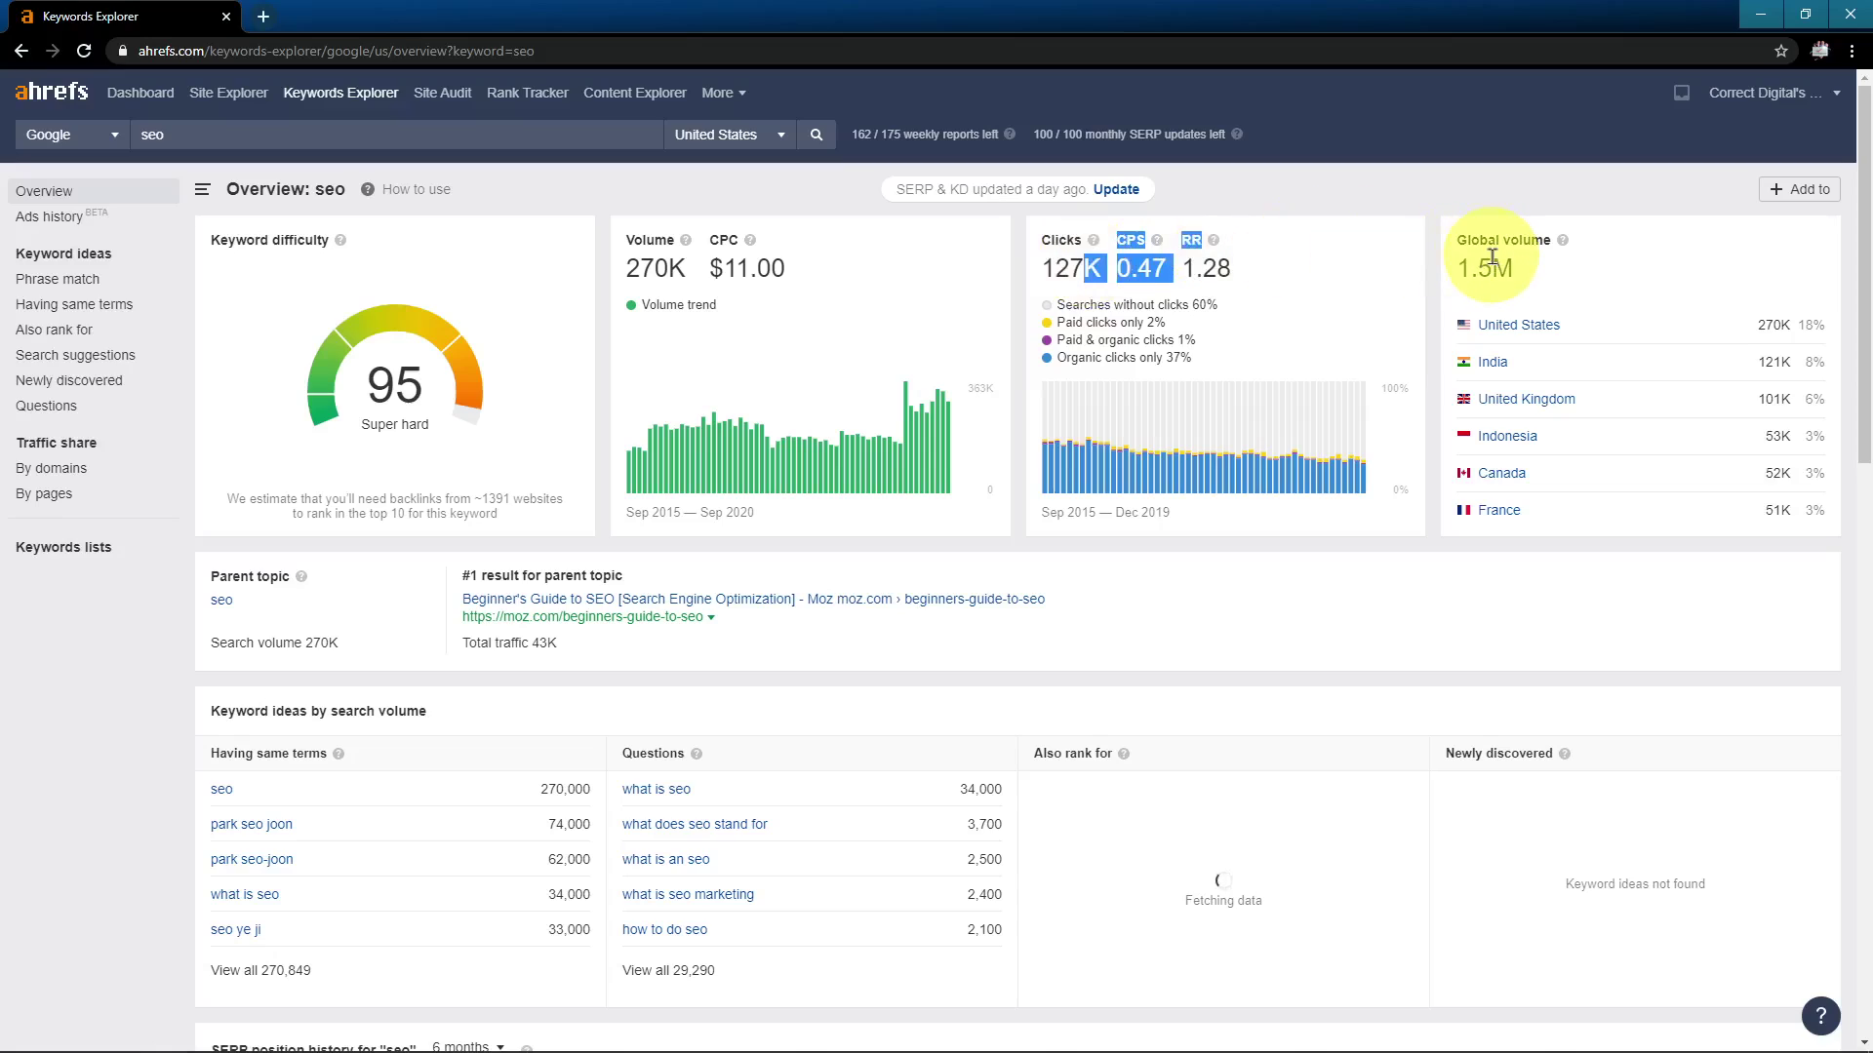
{"action": "left_click_drag", "start_coordinate": [1492, 257], "coordinate": [1460, 261]}
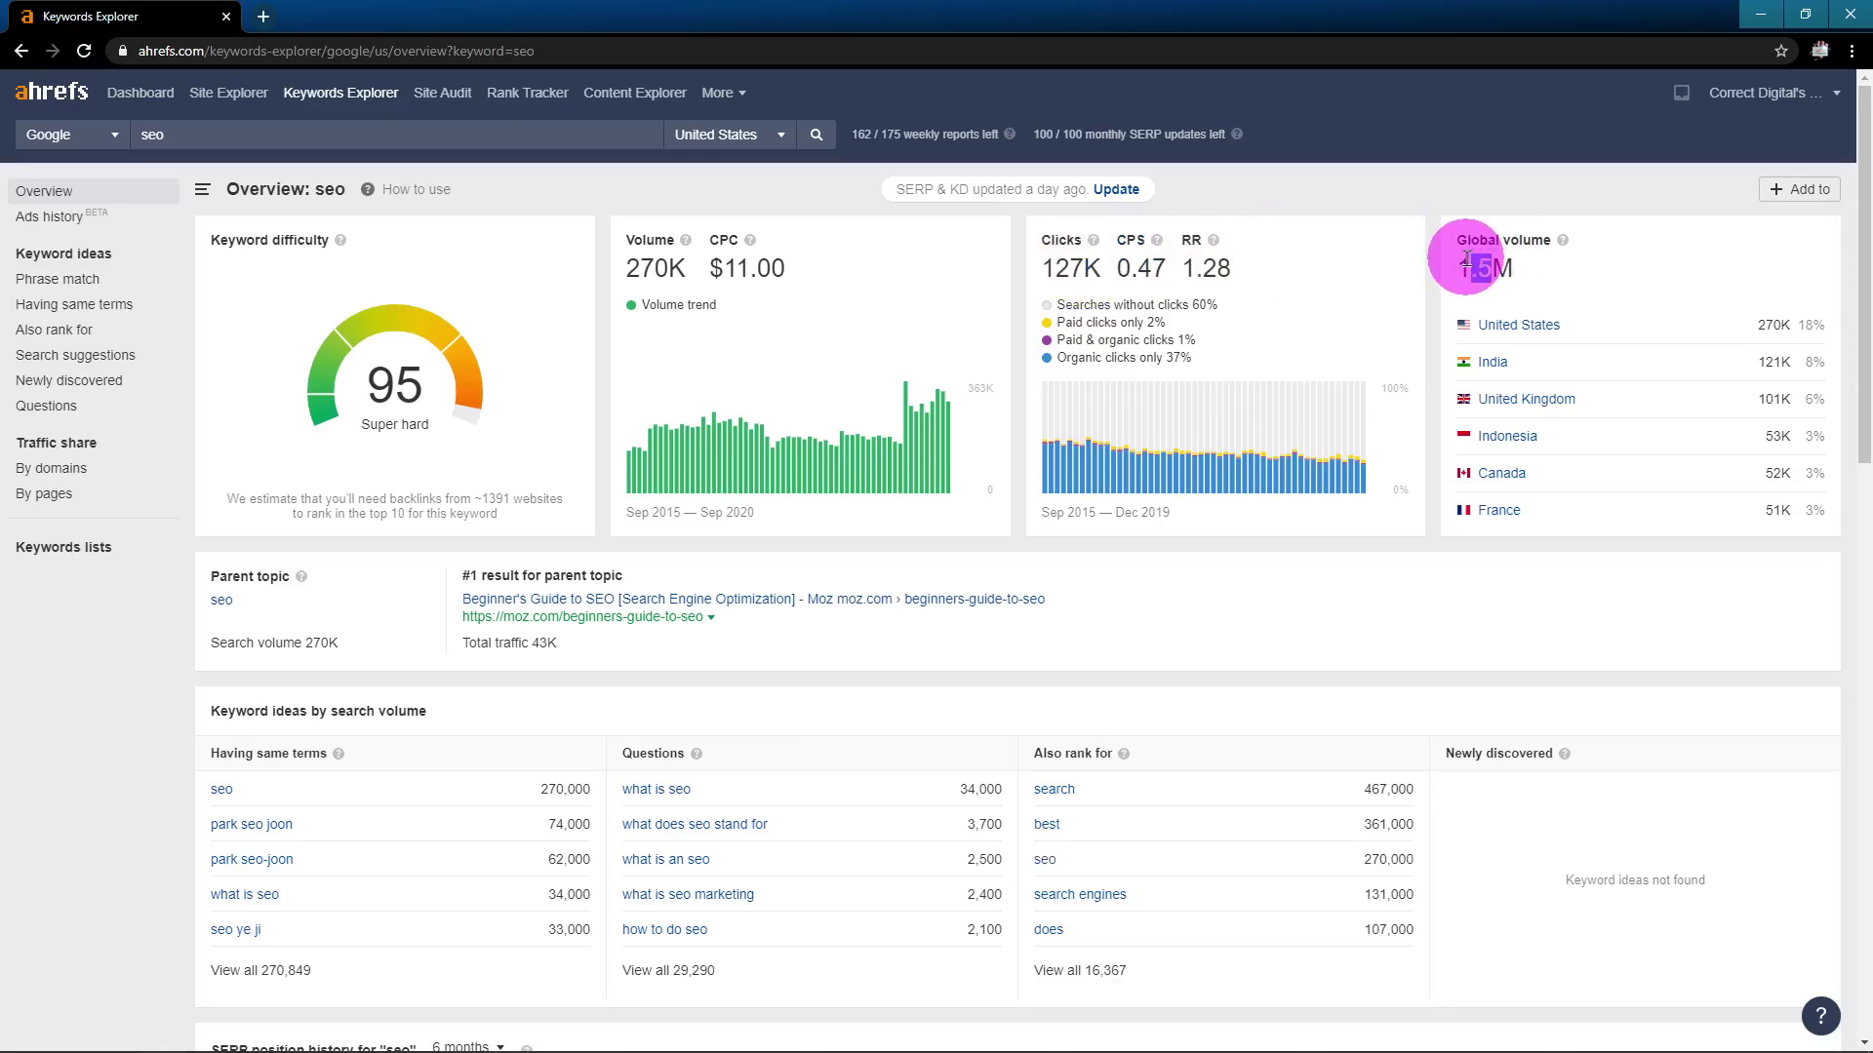
In the Phrase match ideas for seo, exclude keywords containing 'joon'
{"action": "left_click", "coordinate": [101, 286]}
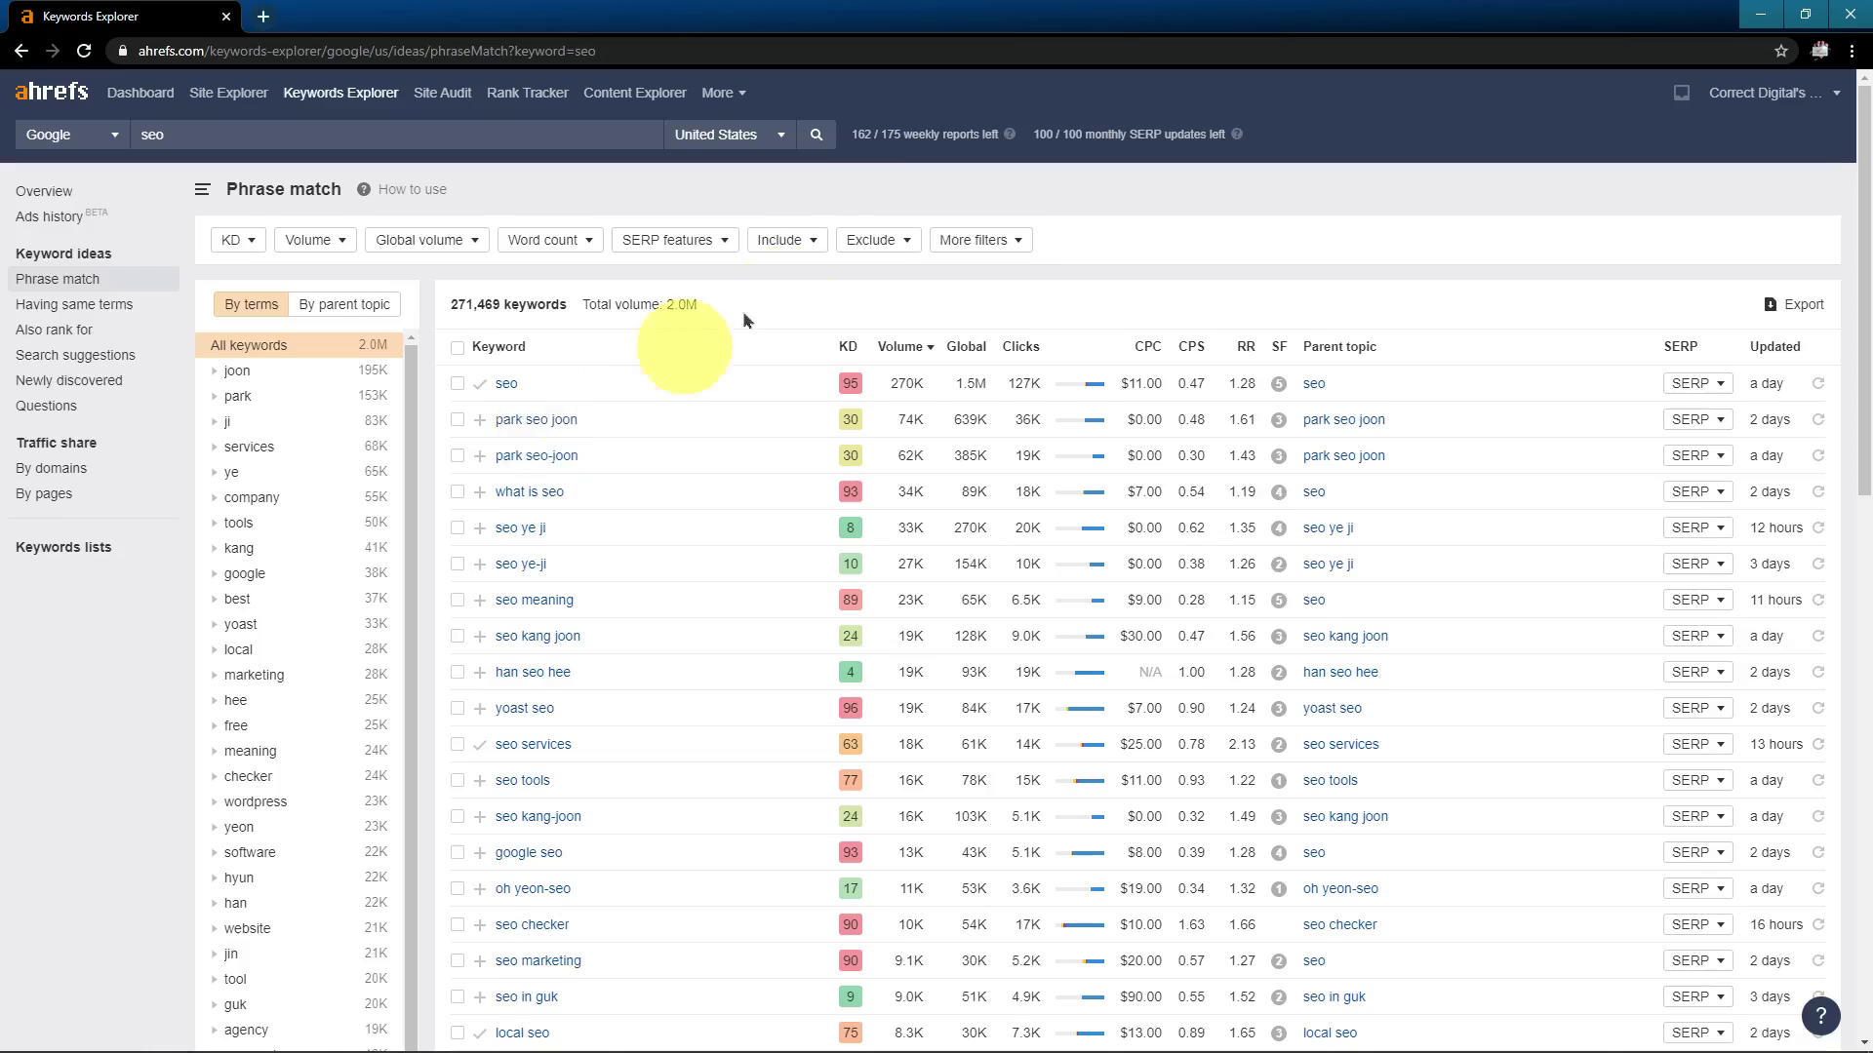
{"action": "left_click", "coordinate": [870, 240]}
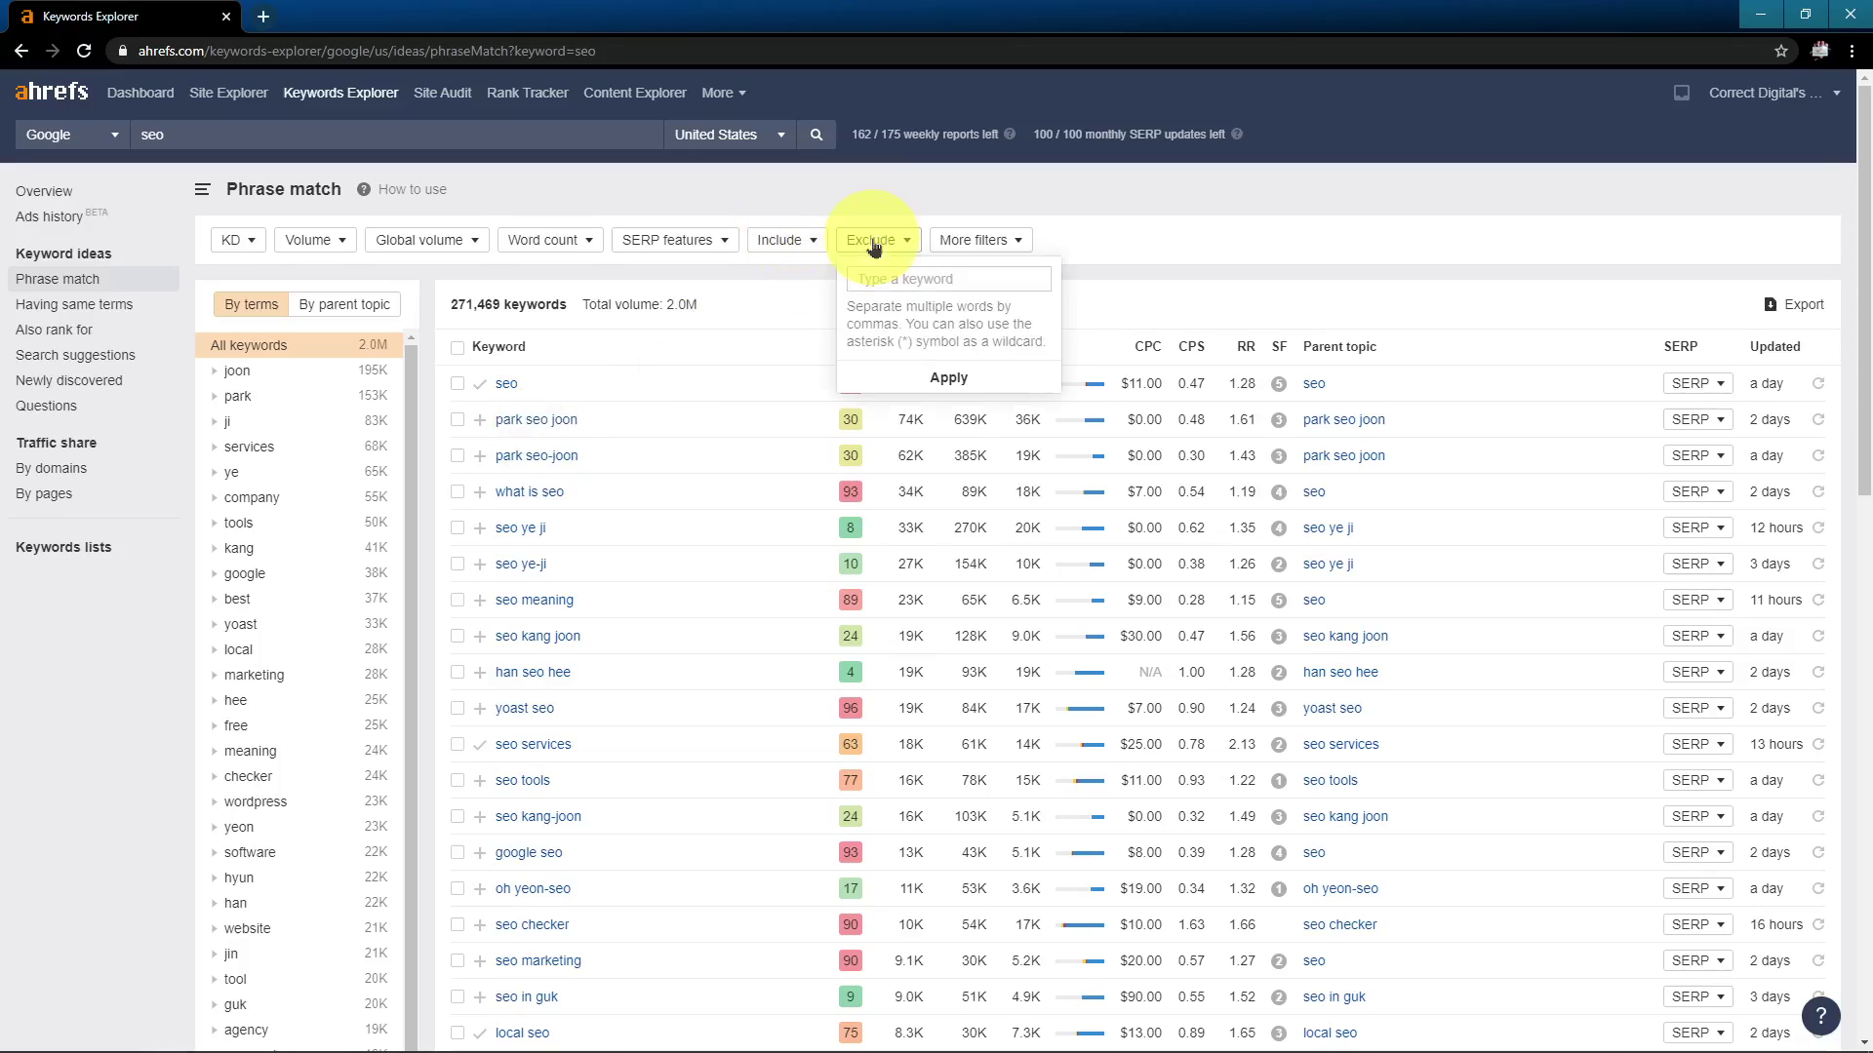
{"action": "left_click", "coordinate": [905, 280]}
{"action": "type", "text": "joon"}
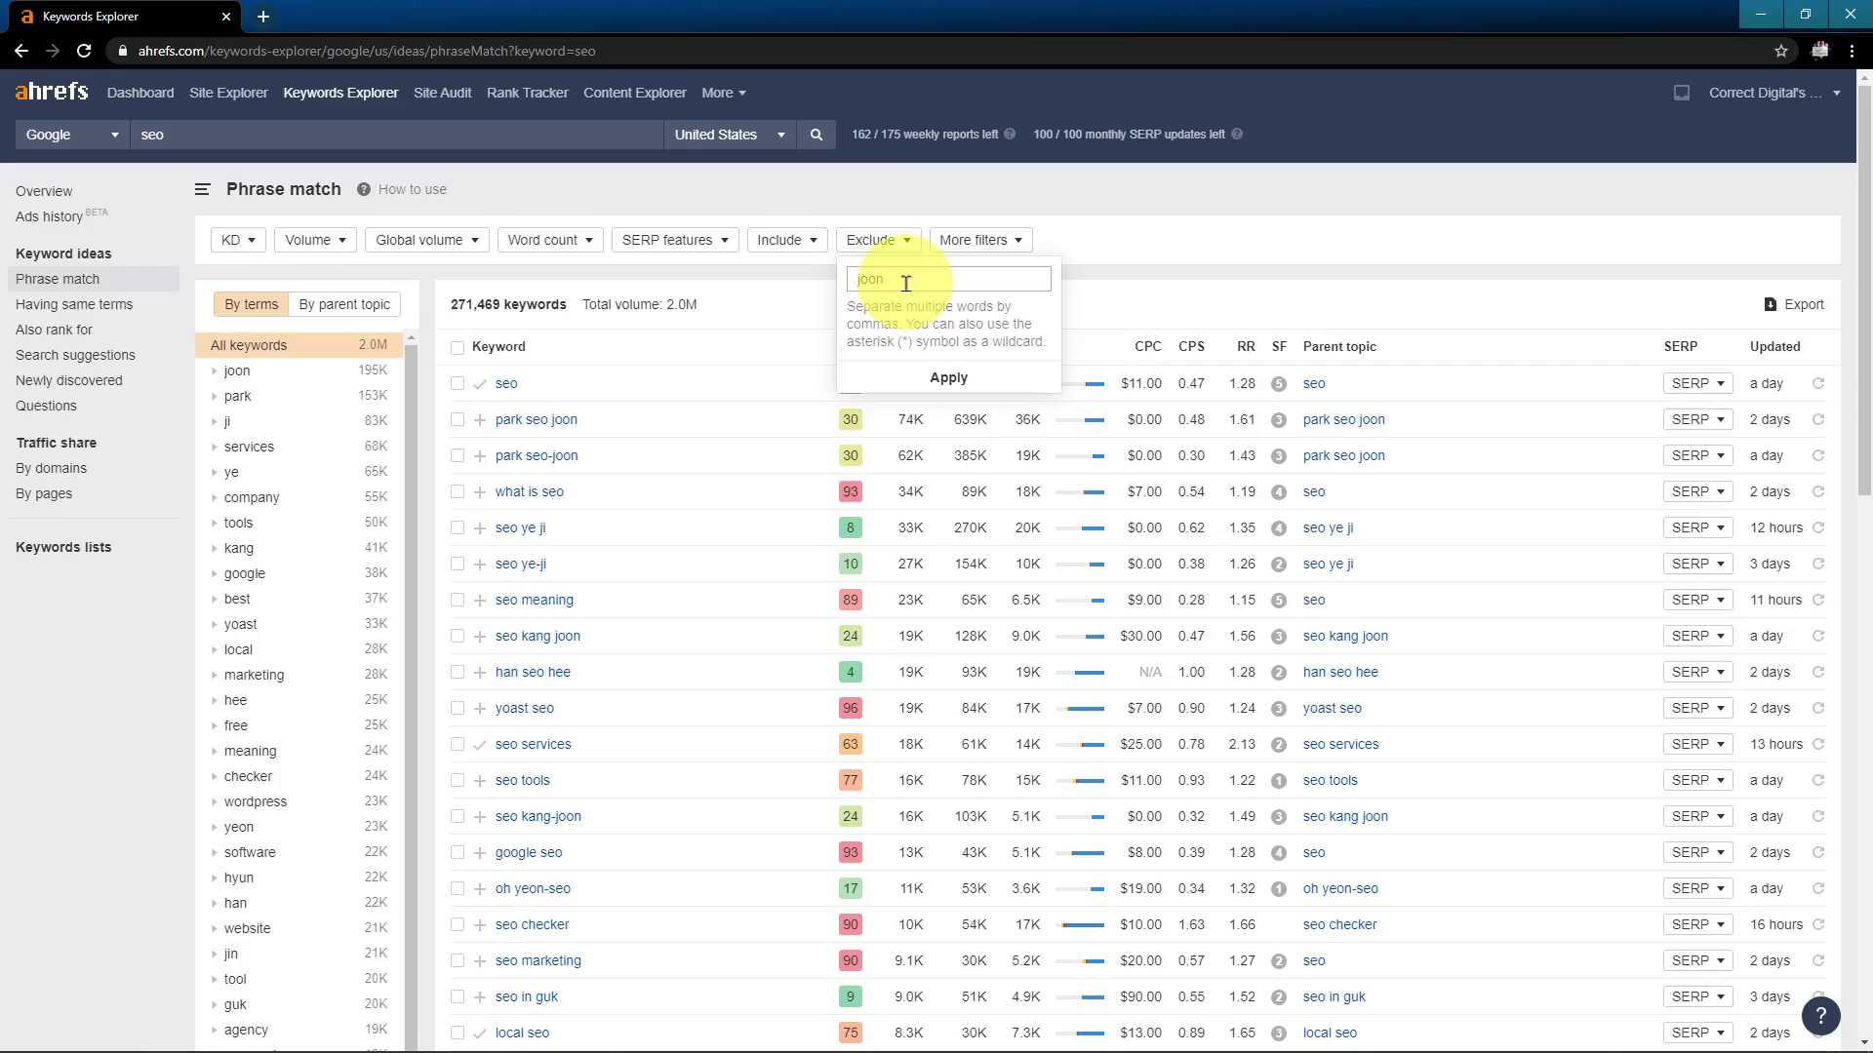
{"action": "left_click", "coordinate": [948, 378]}
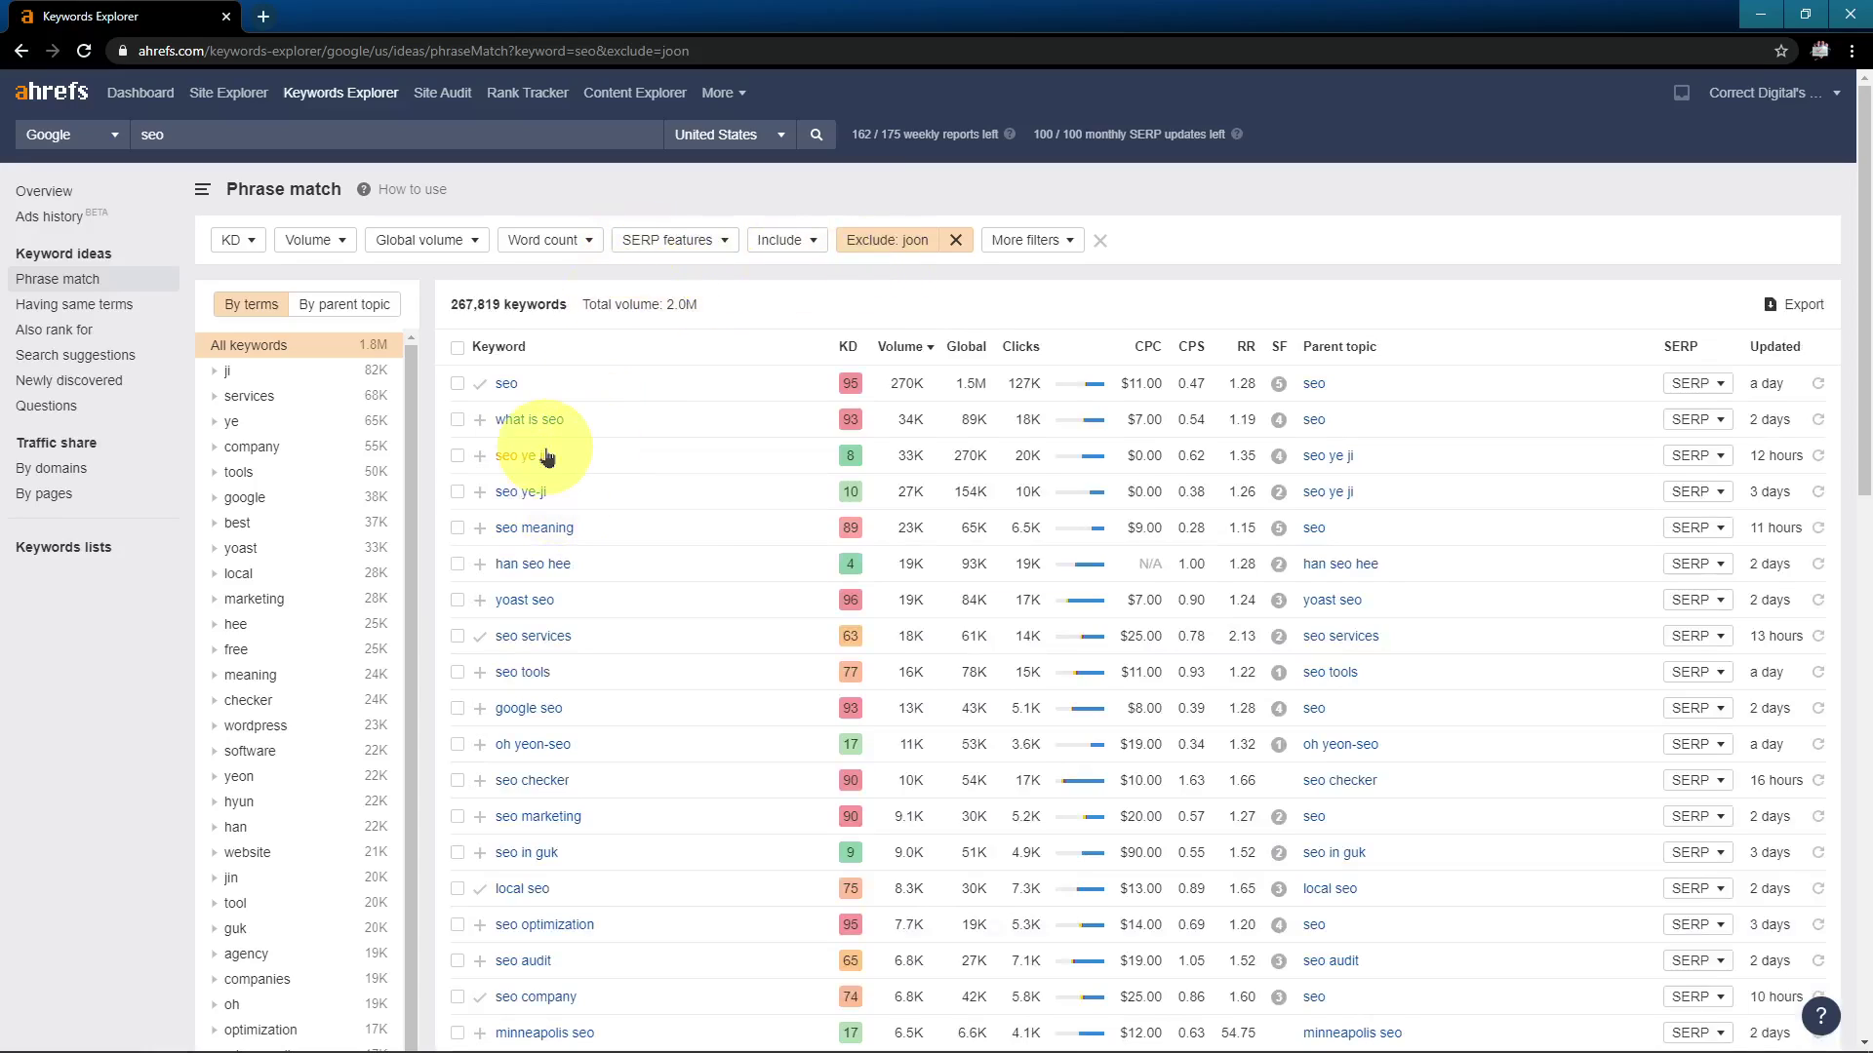
Add 'hee' to the exclusions, leaving 266,941 keyword ideas, keeping the country unchanged
{"action": "left_click", "coordinate": [921, 241]}
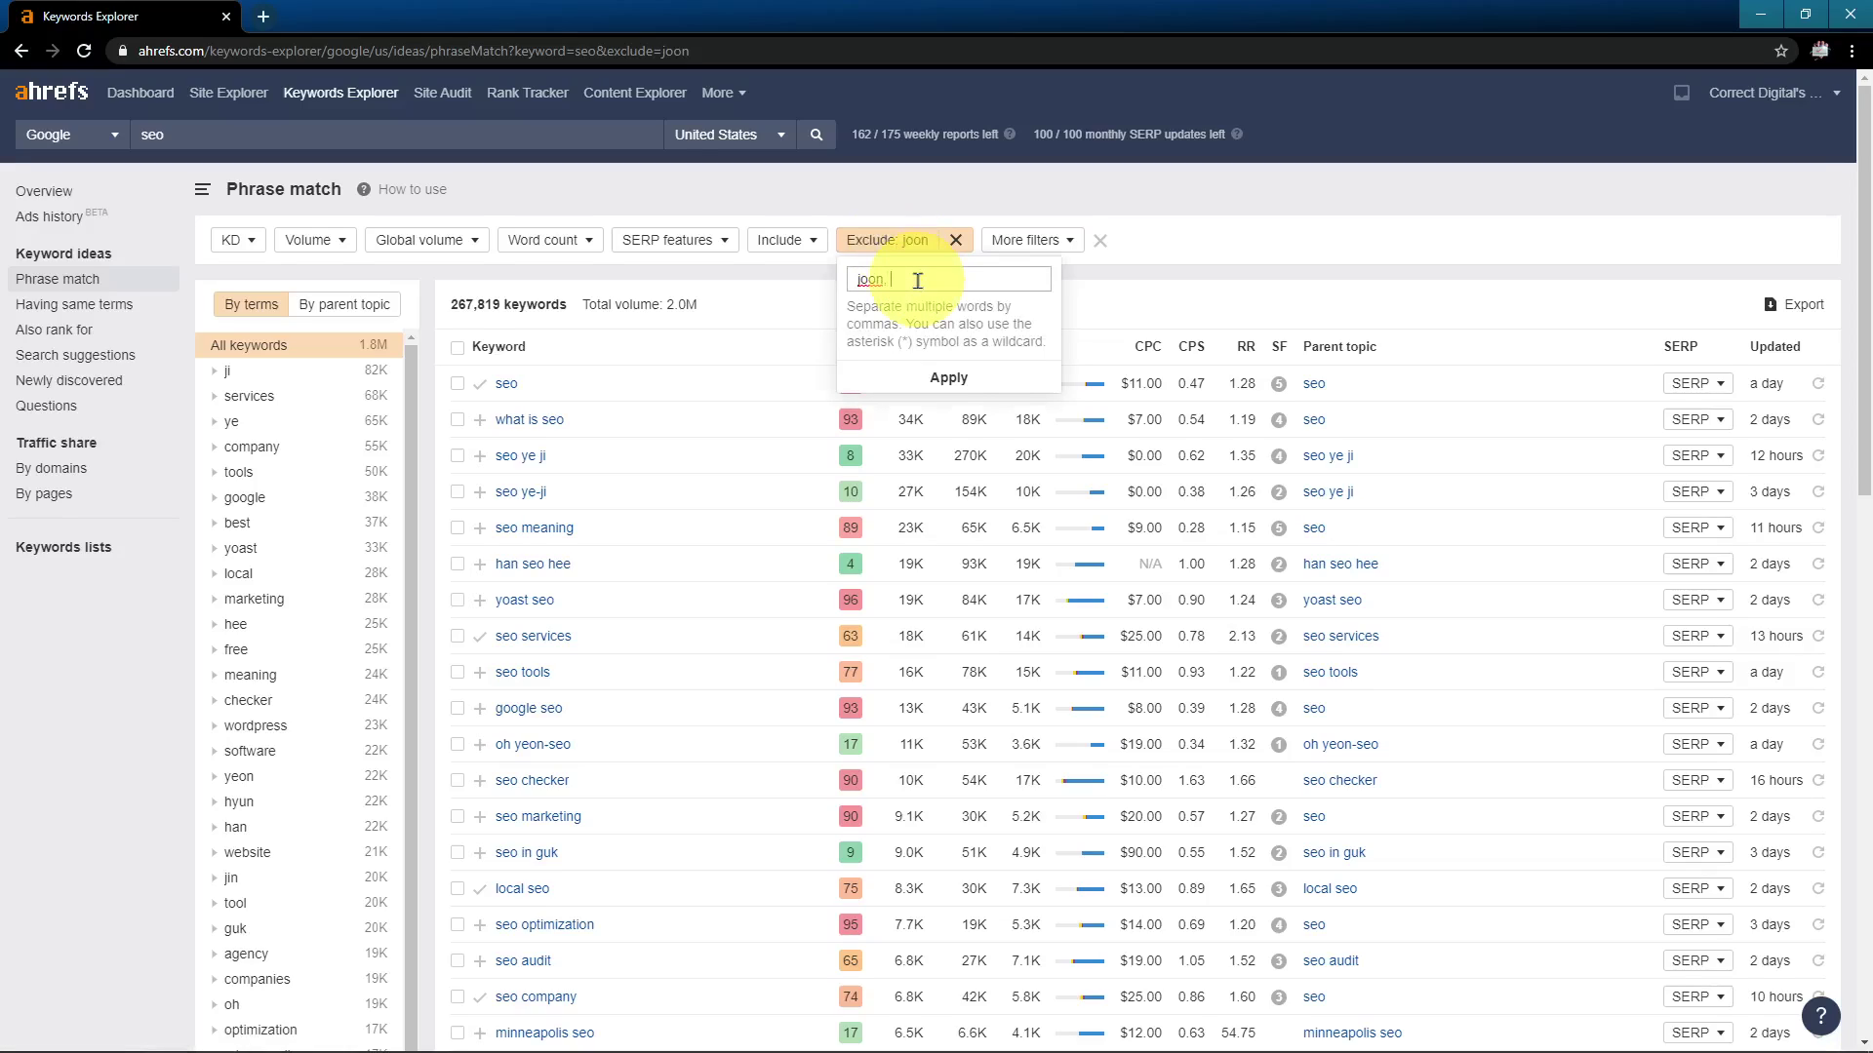
{"action": "type", "text": ", hee"}
{"action": "left_click", "coordinate": [932, 380]}
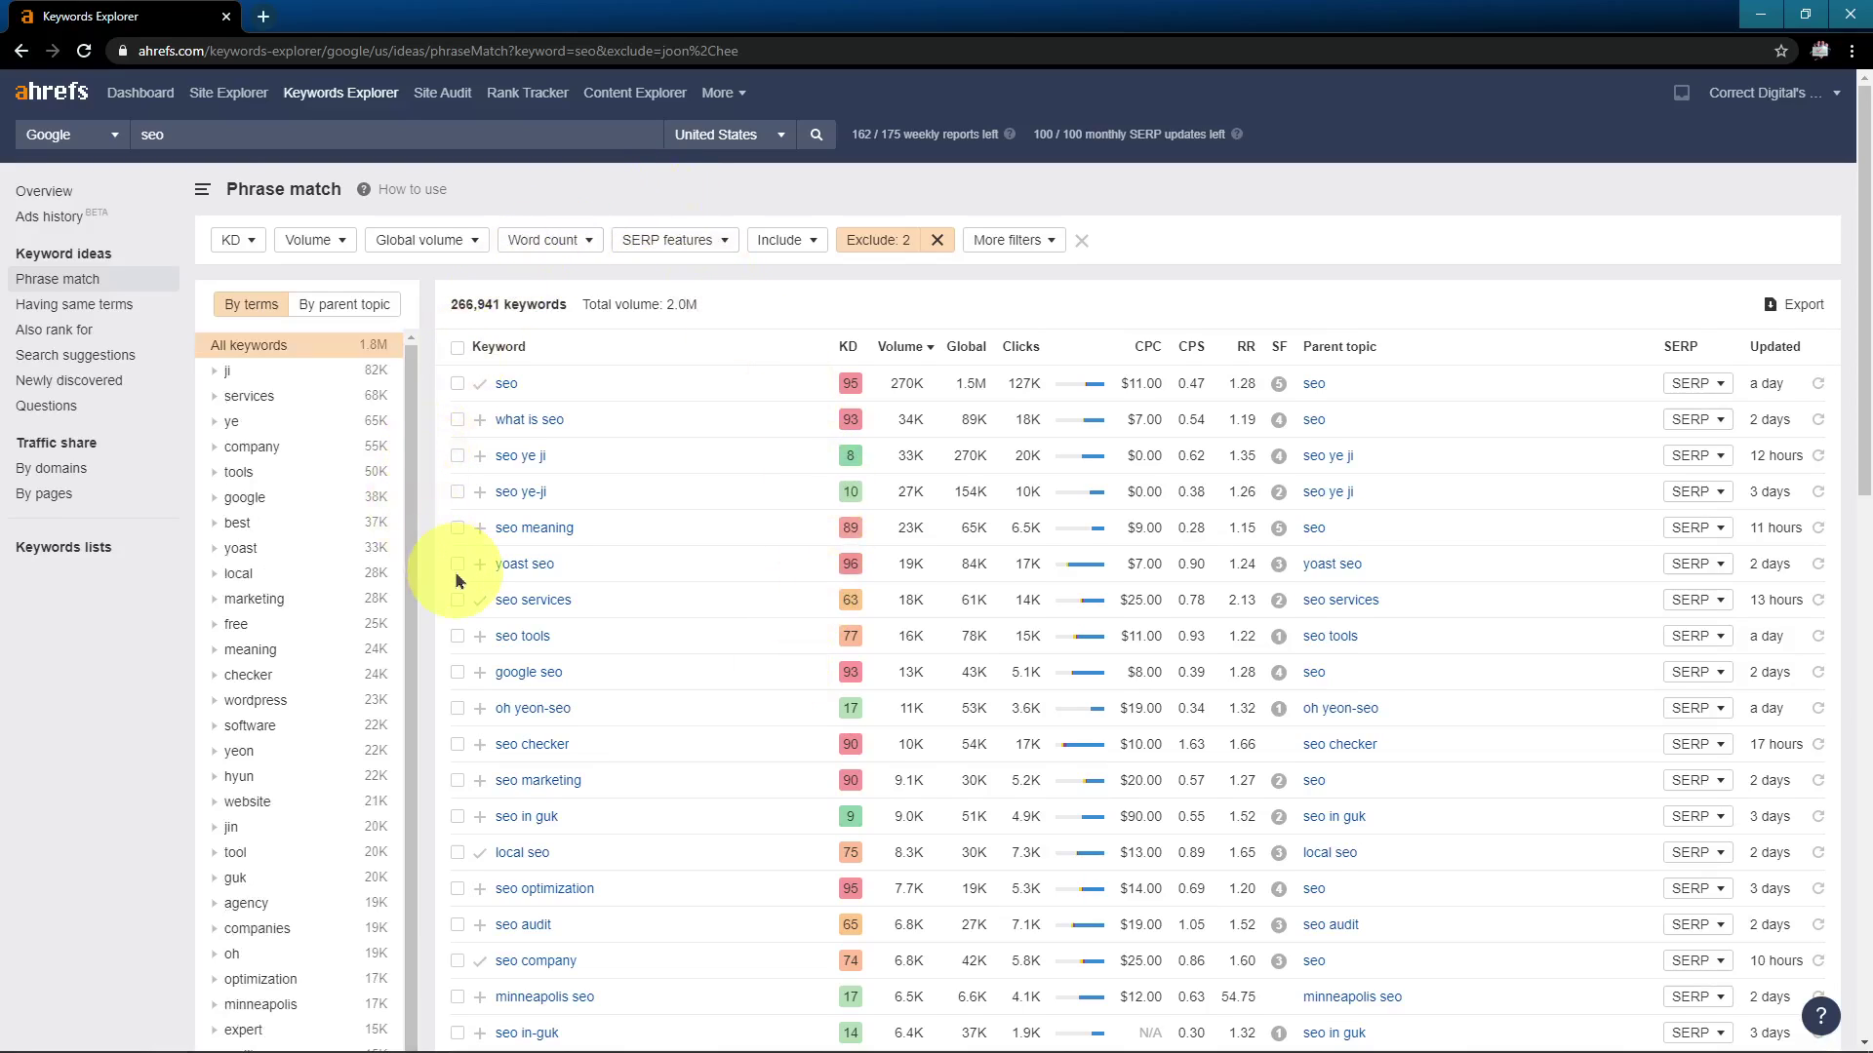
{"action": "scroll", "coordinate": [434, 576], "scroll_direction": "down", "scroll_amount": 3}
{"action": "scroll", "coordinate": [556, 933], "scroll_direction": "up", "scroll_amount": 3}
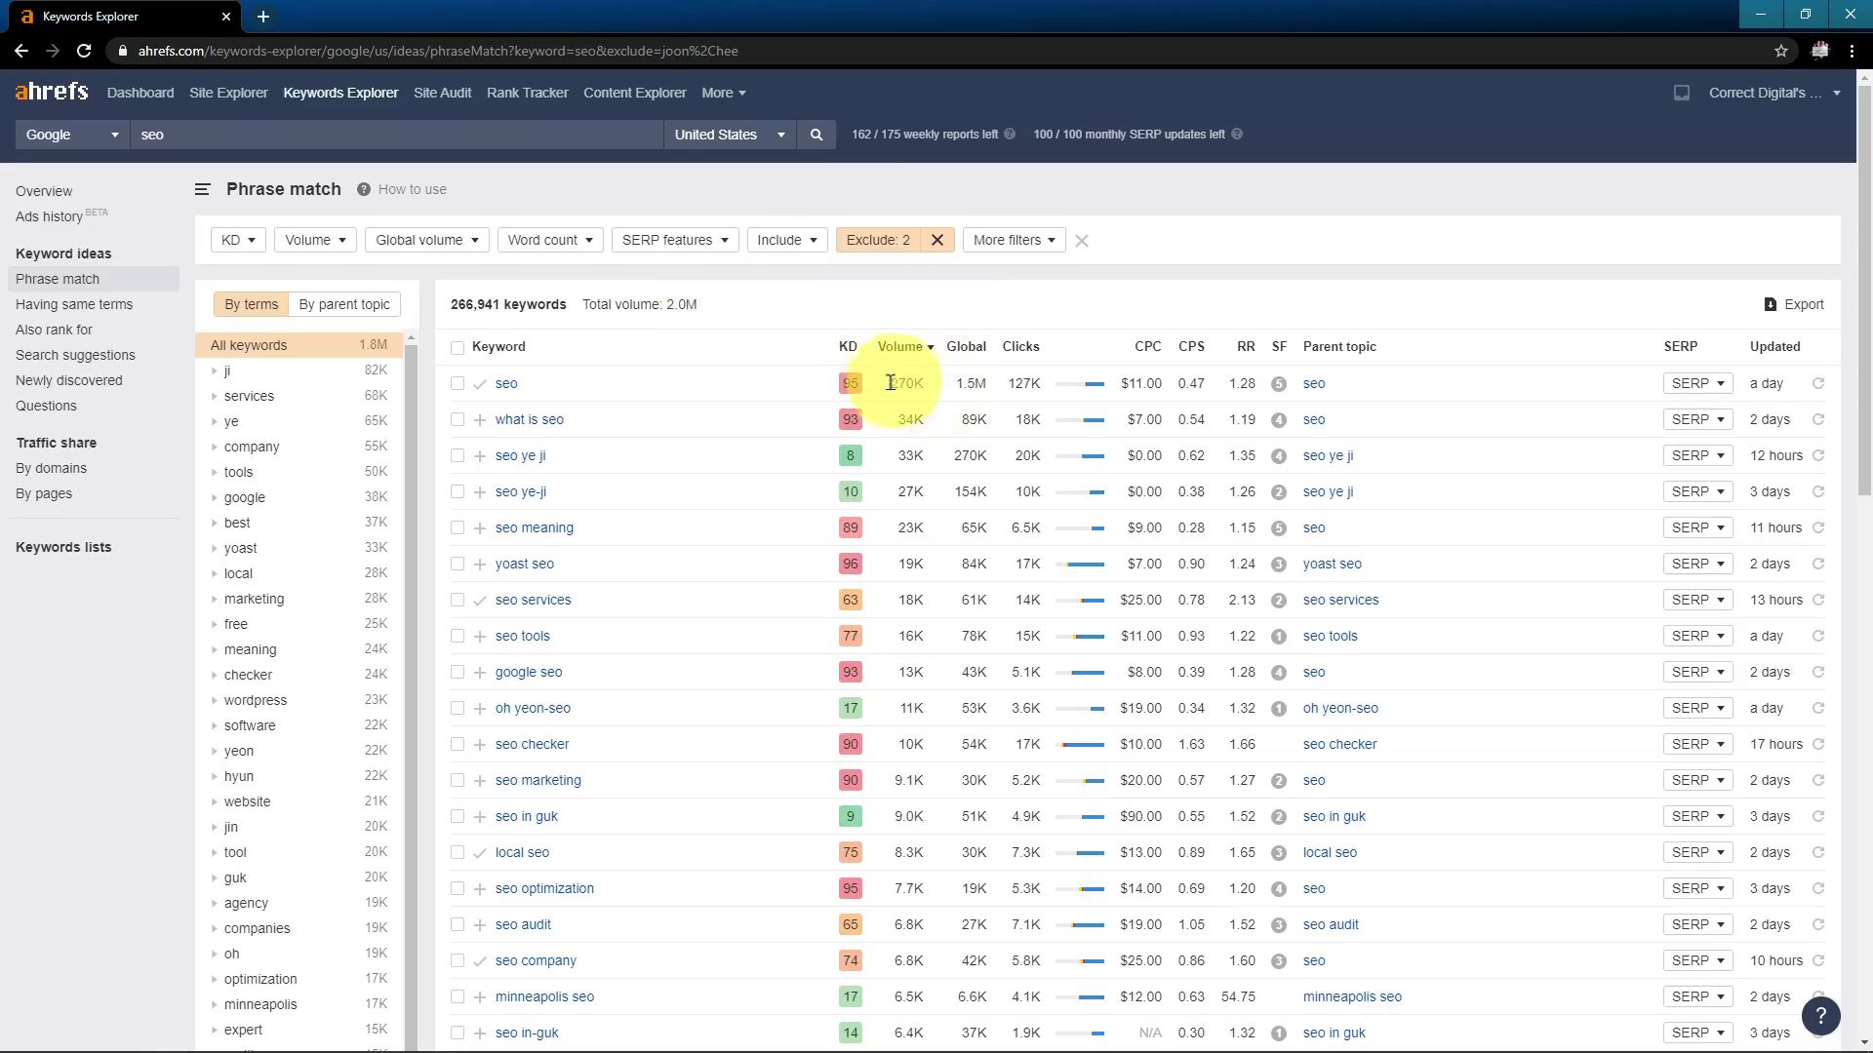
{"action": "left_click", "coordinate": [765, 153]}
{"action": "left_click", "coordinate": [765, 153]}
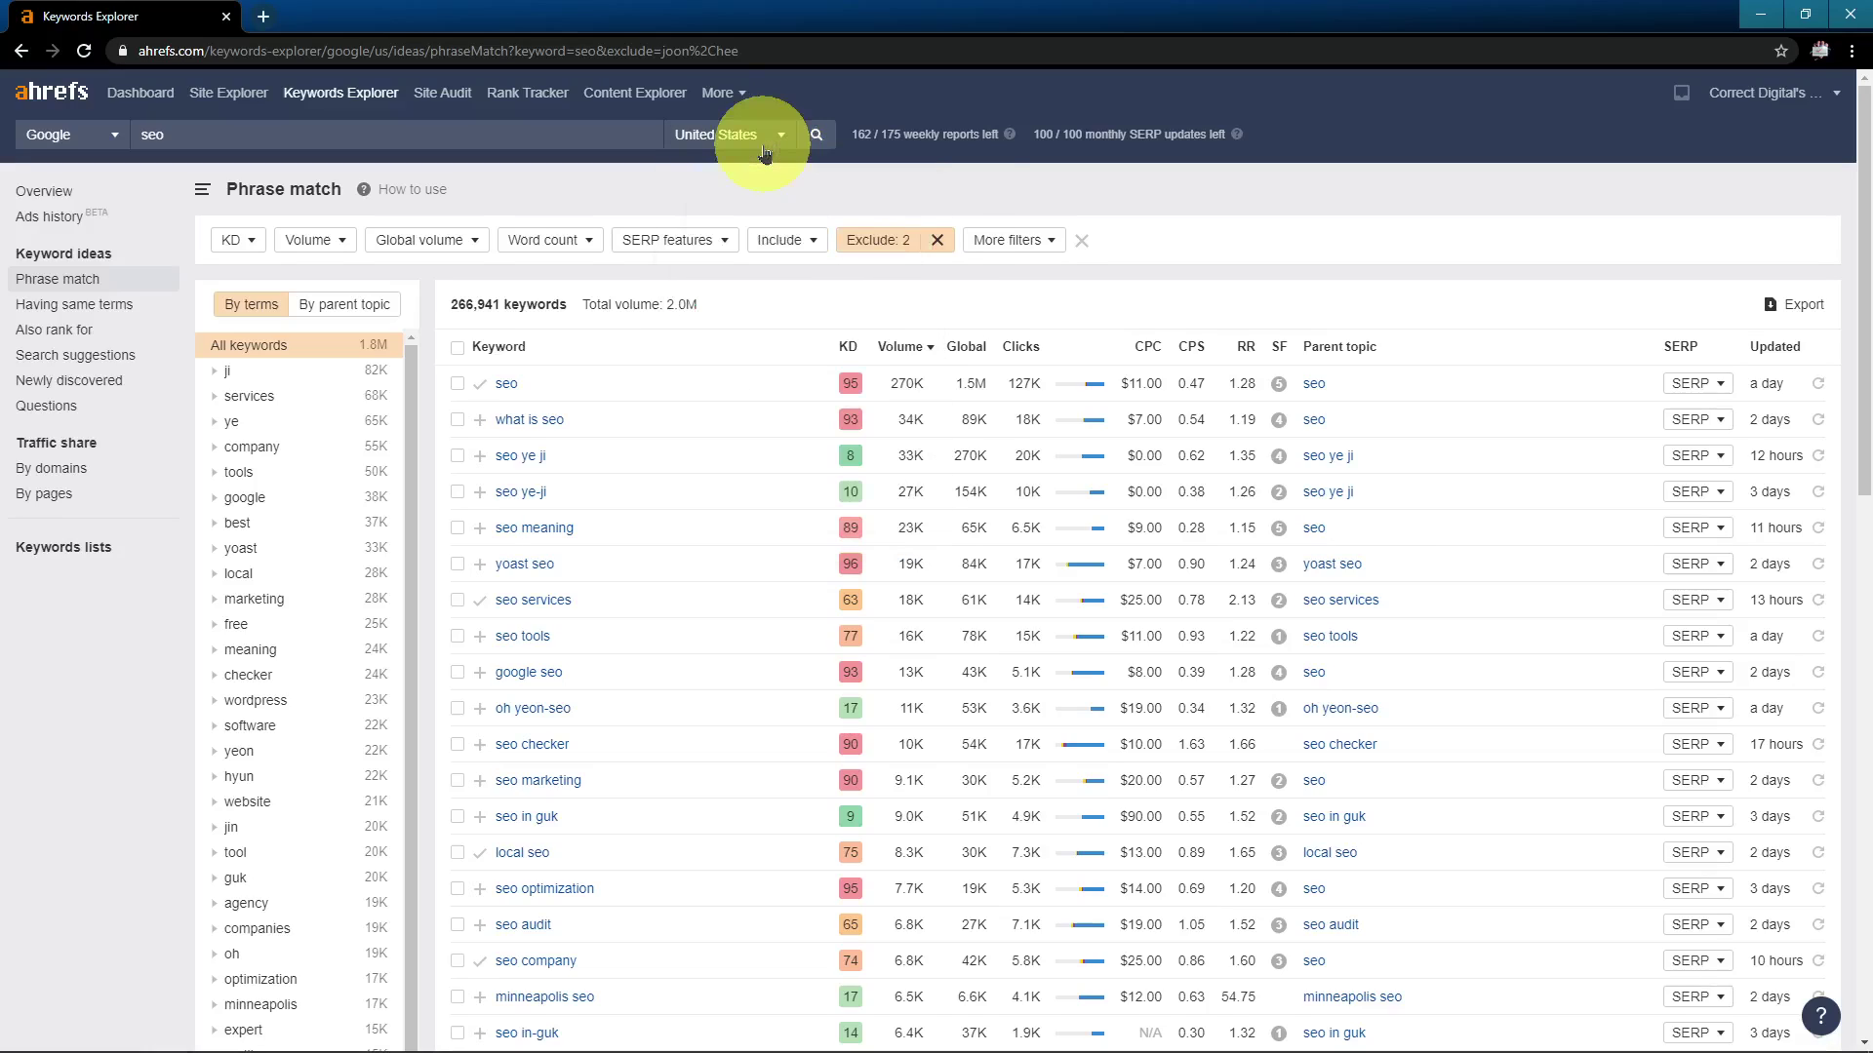
Open the Correctdigital Site Audit overview showing health score 55 and 84 URLs crawled
{"action": "left_click", "coordinate": [442, 94]}
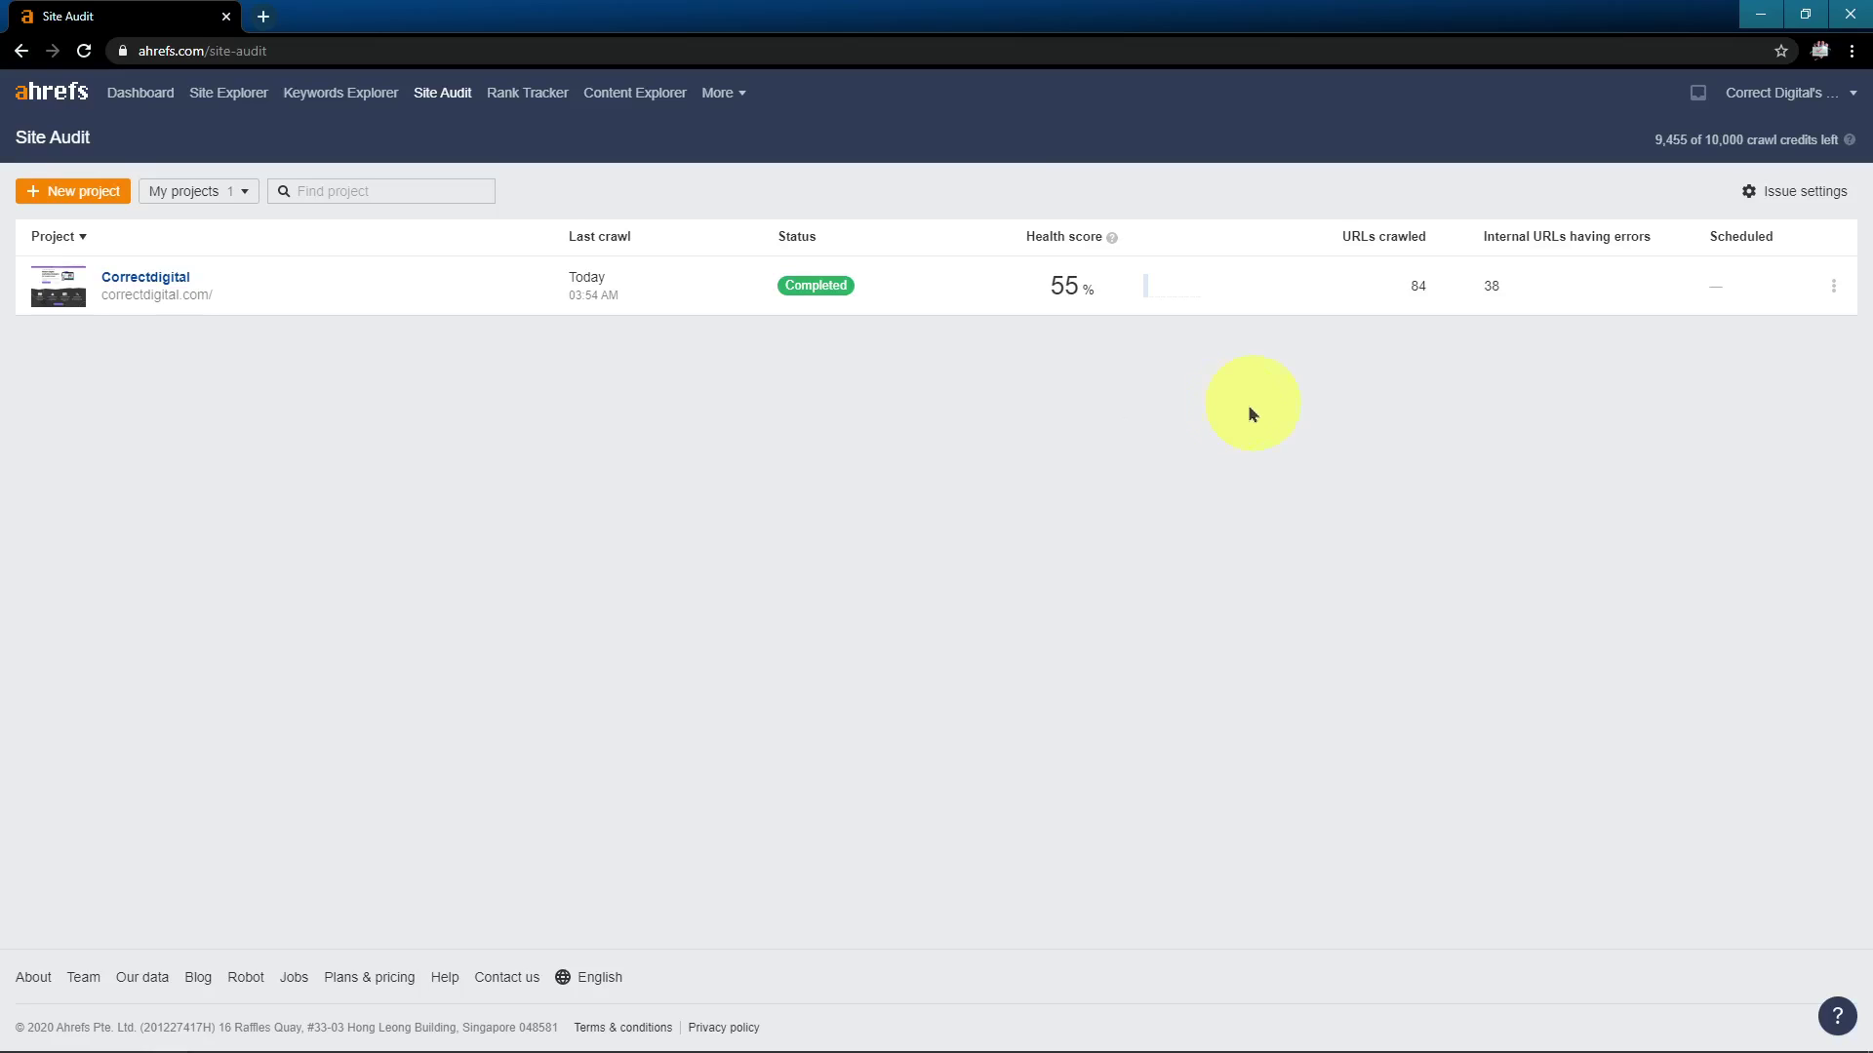
{"action": "left_click", "coordinate": [294, 295]}
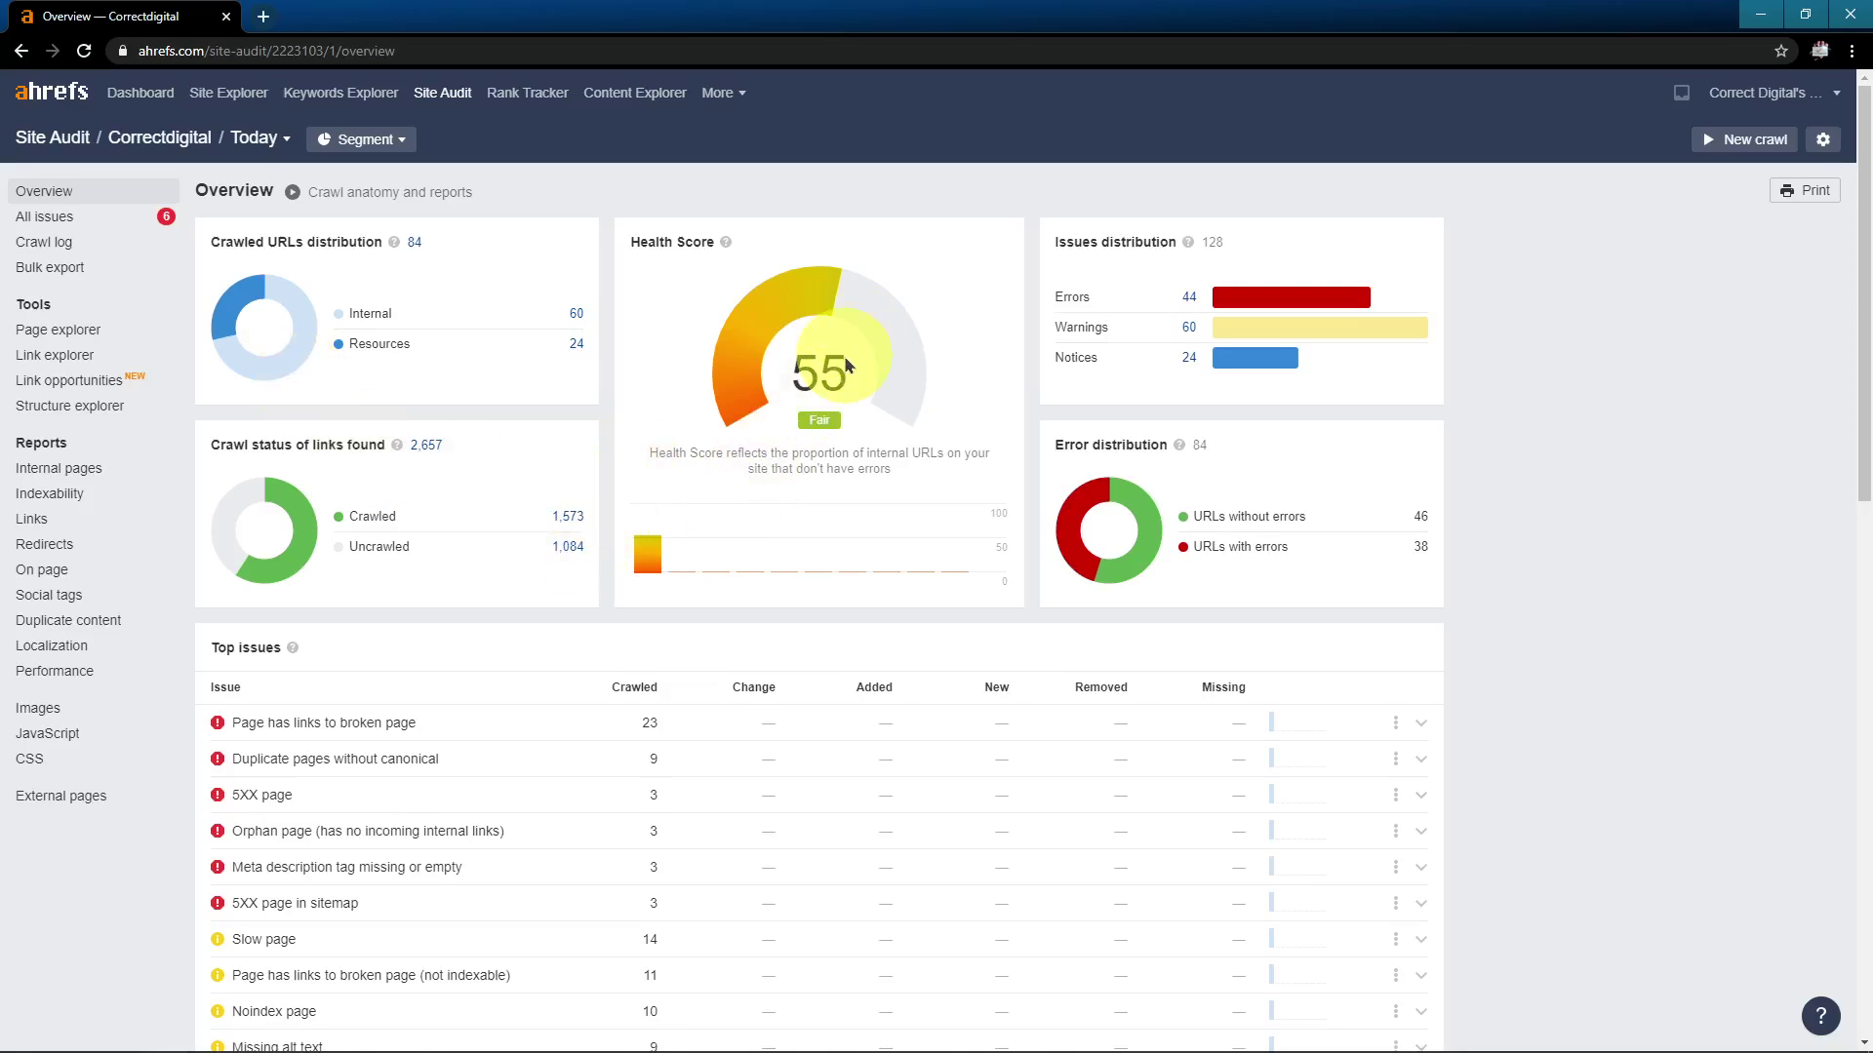
Filter All issues to Errors, then Warnings, and list the 11 pages linking to broken pages
{"action": "left_click", "coordinate": [62, 217]}
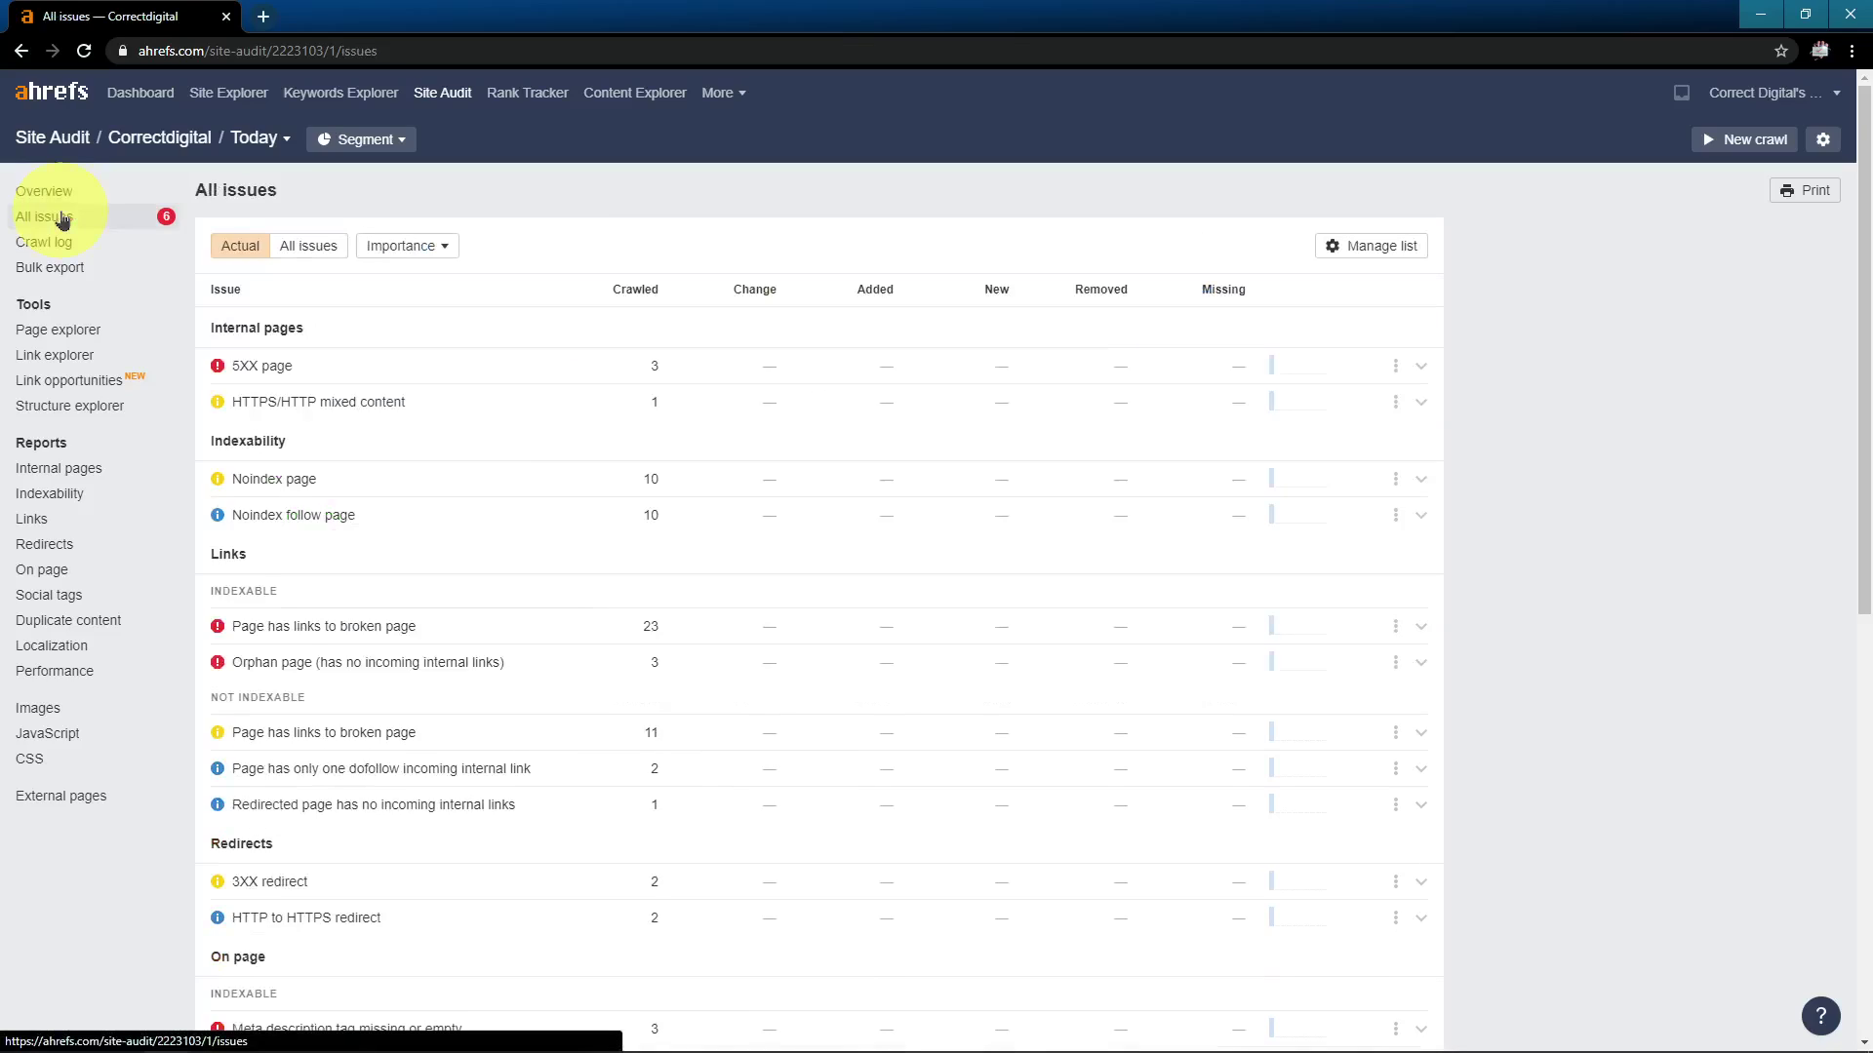
{"action": "left_click", "coordinate": [412, 248]}
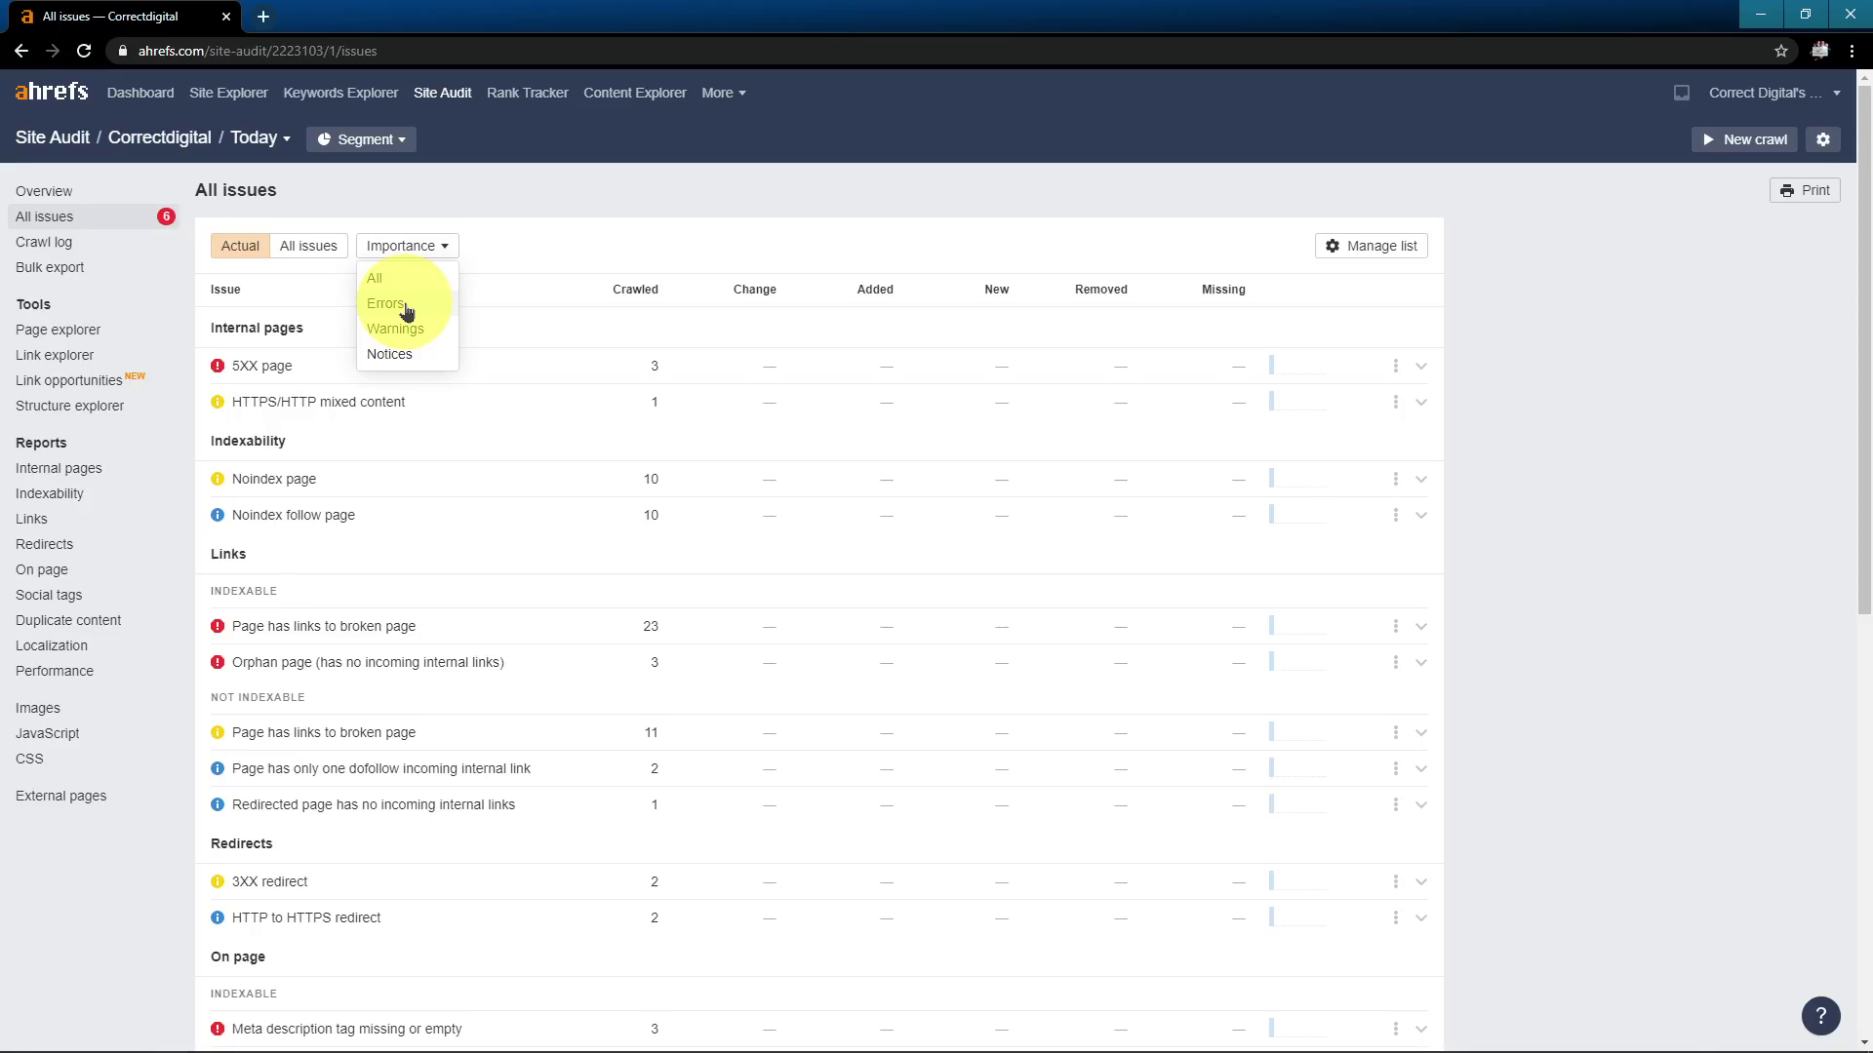
{"action": "left_click", "coordinate": [406, 310]}
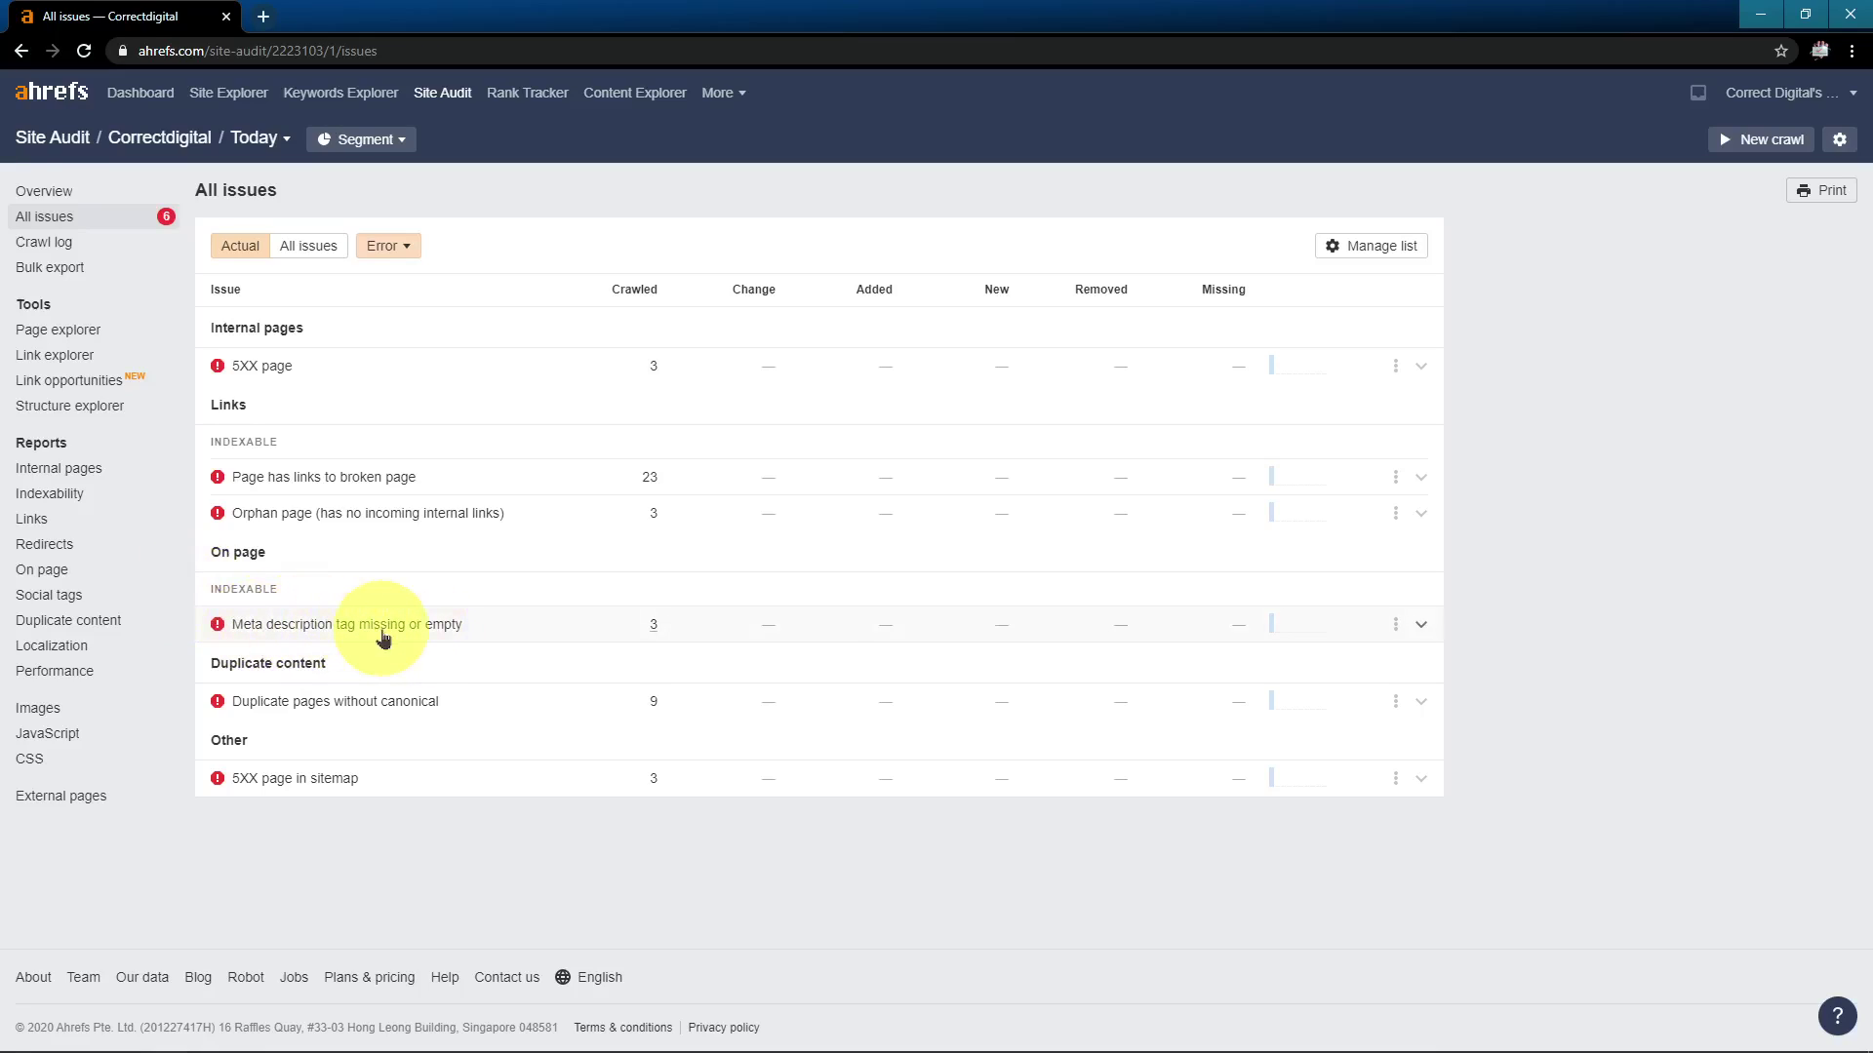
{"action": "left_click", "coordinate": [398, 243]}
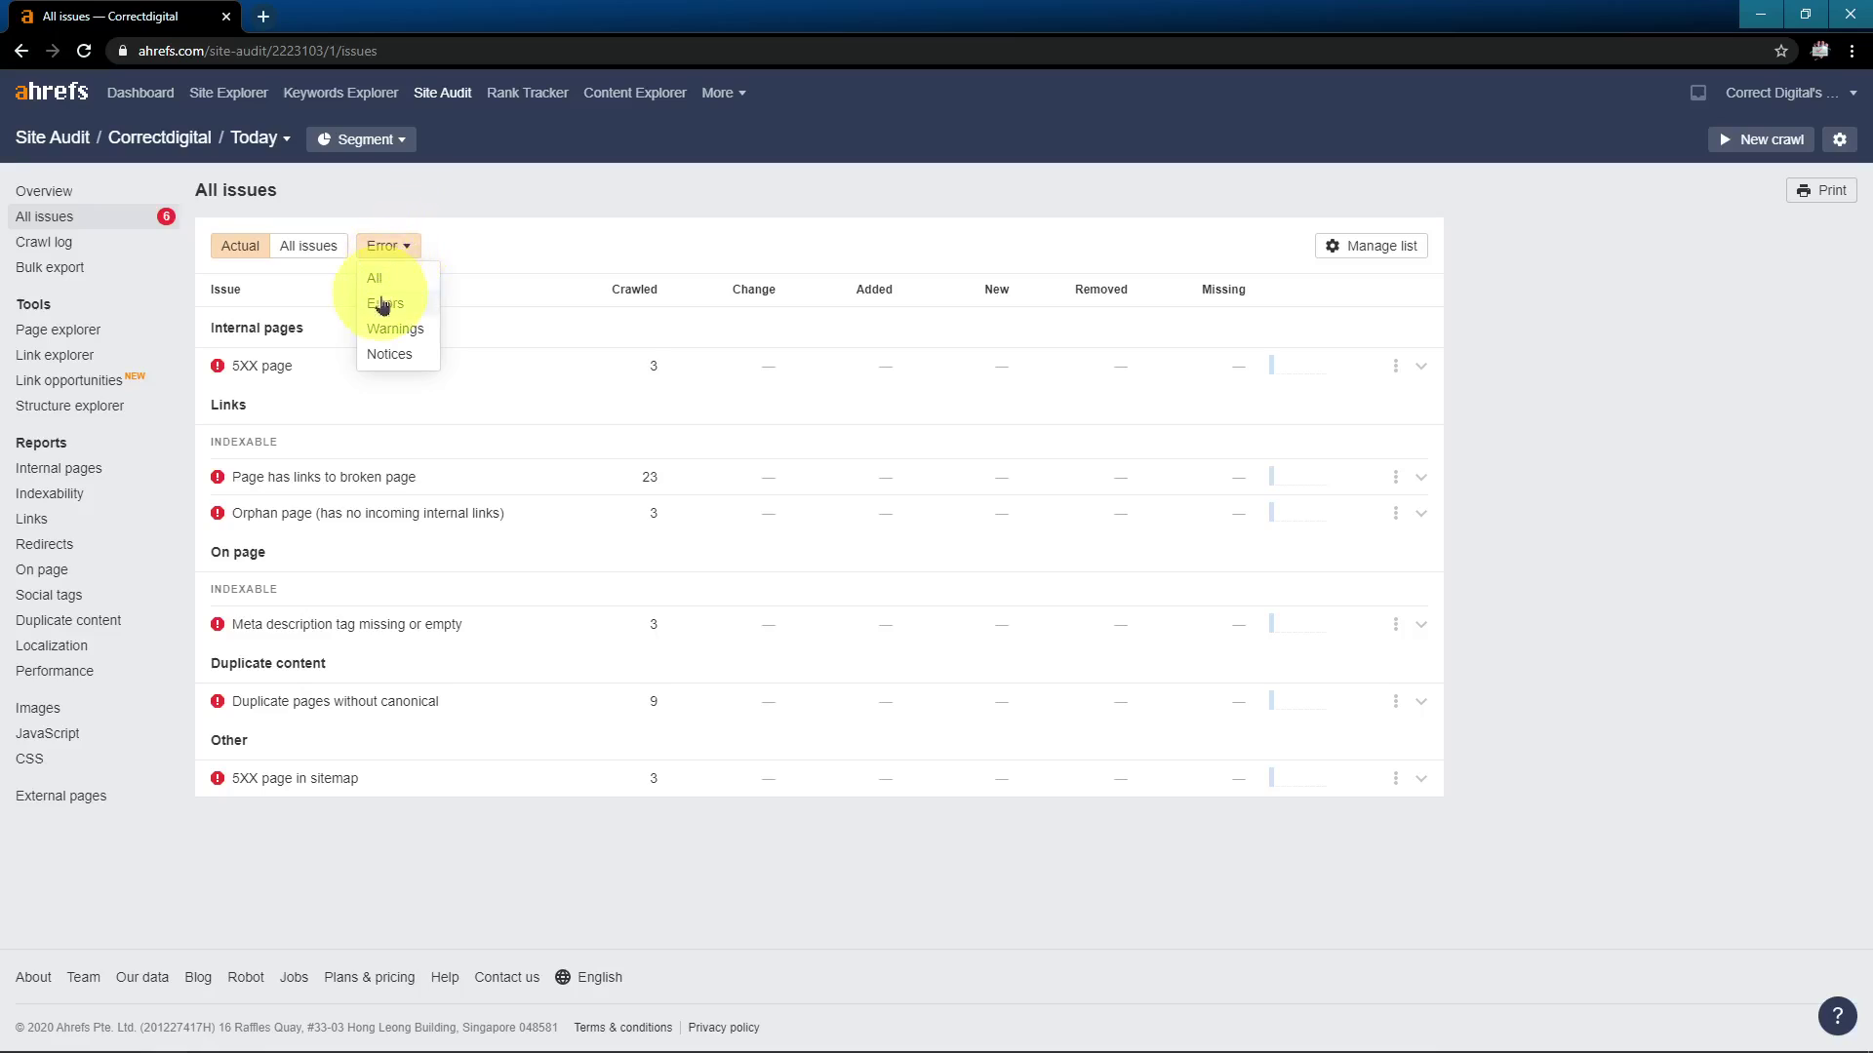
{"action": "left_click", "coordinate": [383, 329]}
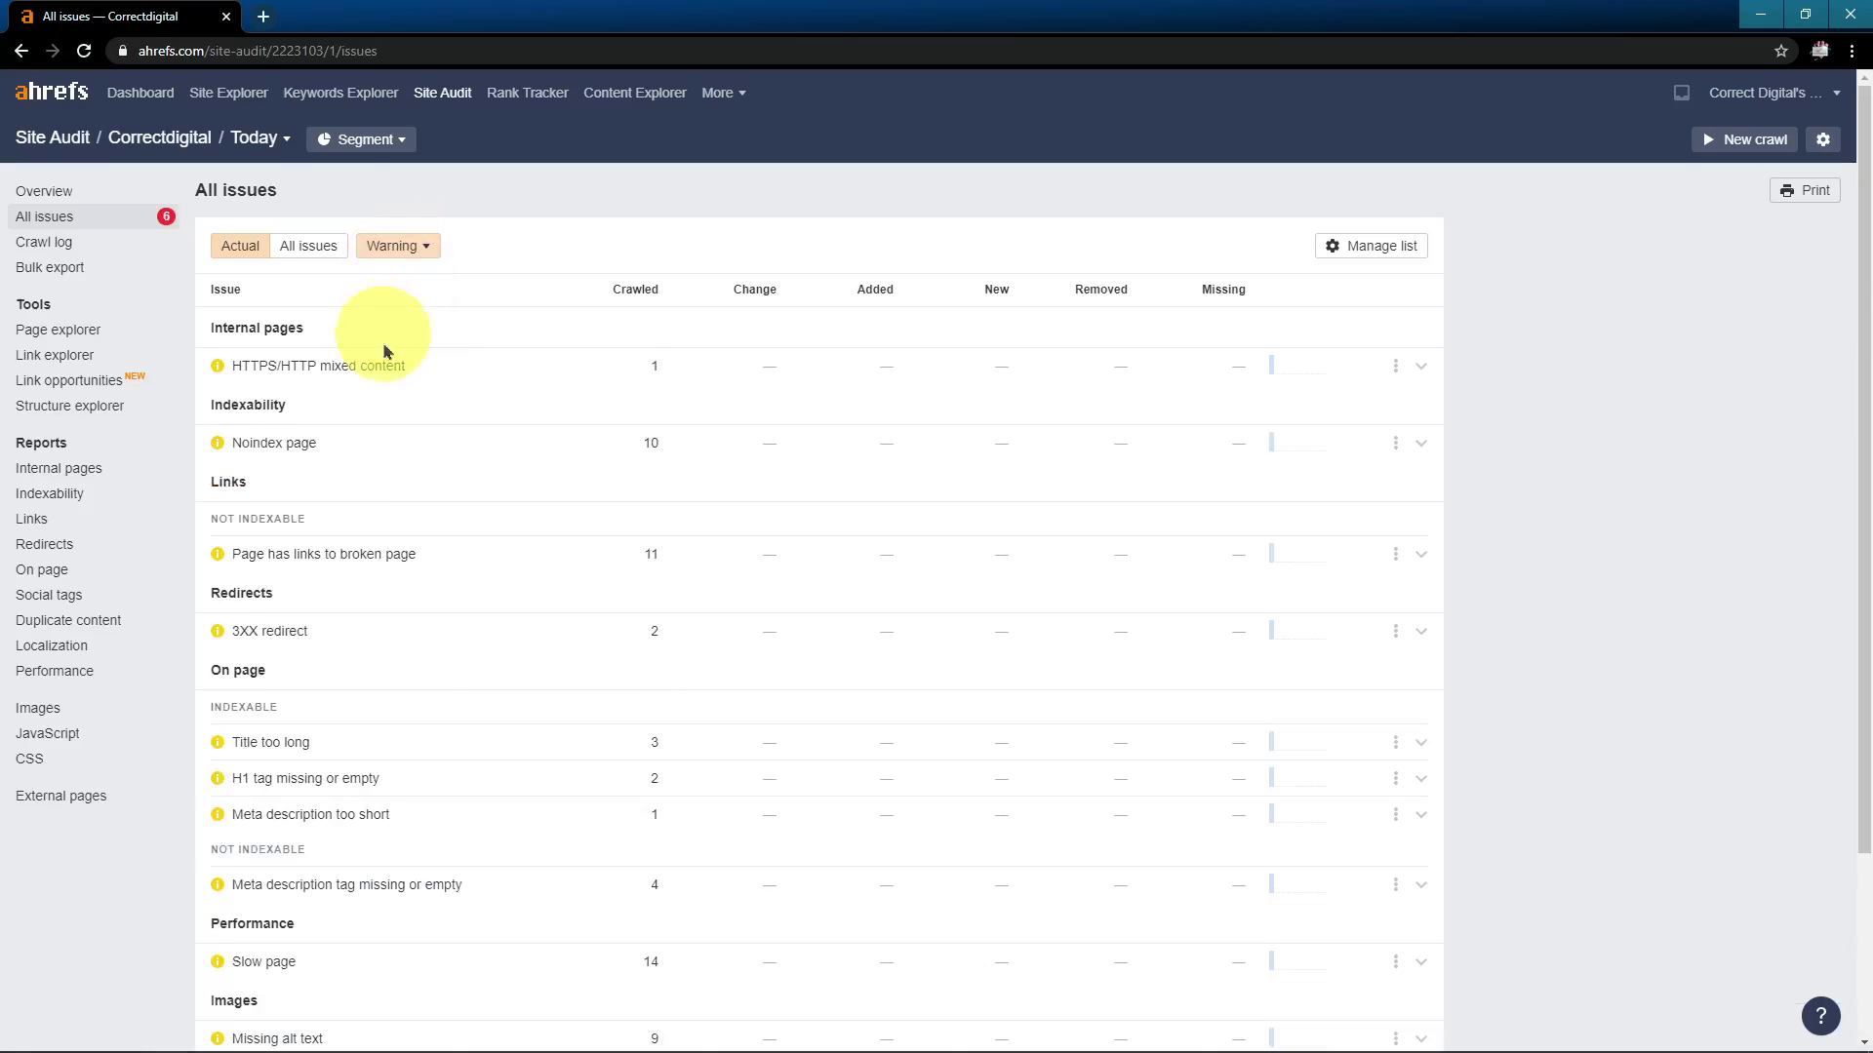
{"action": "scroll", "coordinate": [624, 644], "scroll_direction": "down", "scroll_amount": 3}
{"action": "scroll", "coordinate": [669, 627], "scroll_direction": "up", "scroll_amount": 3}
{"action": "left_click", "coordinate": [644, 557]}
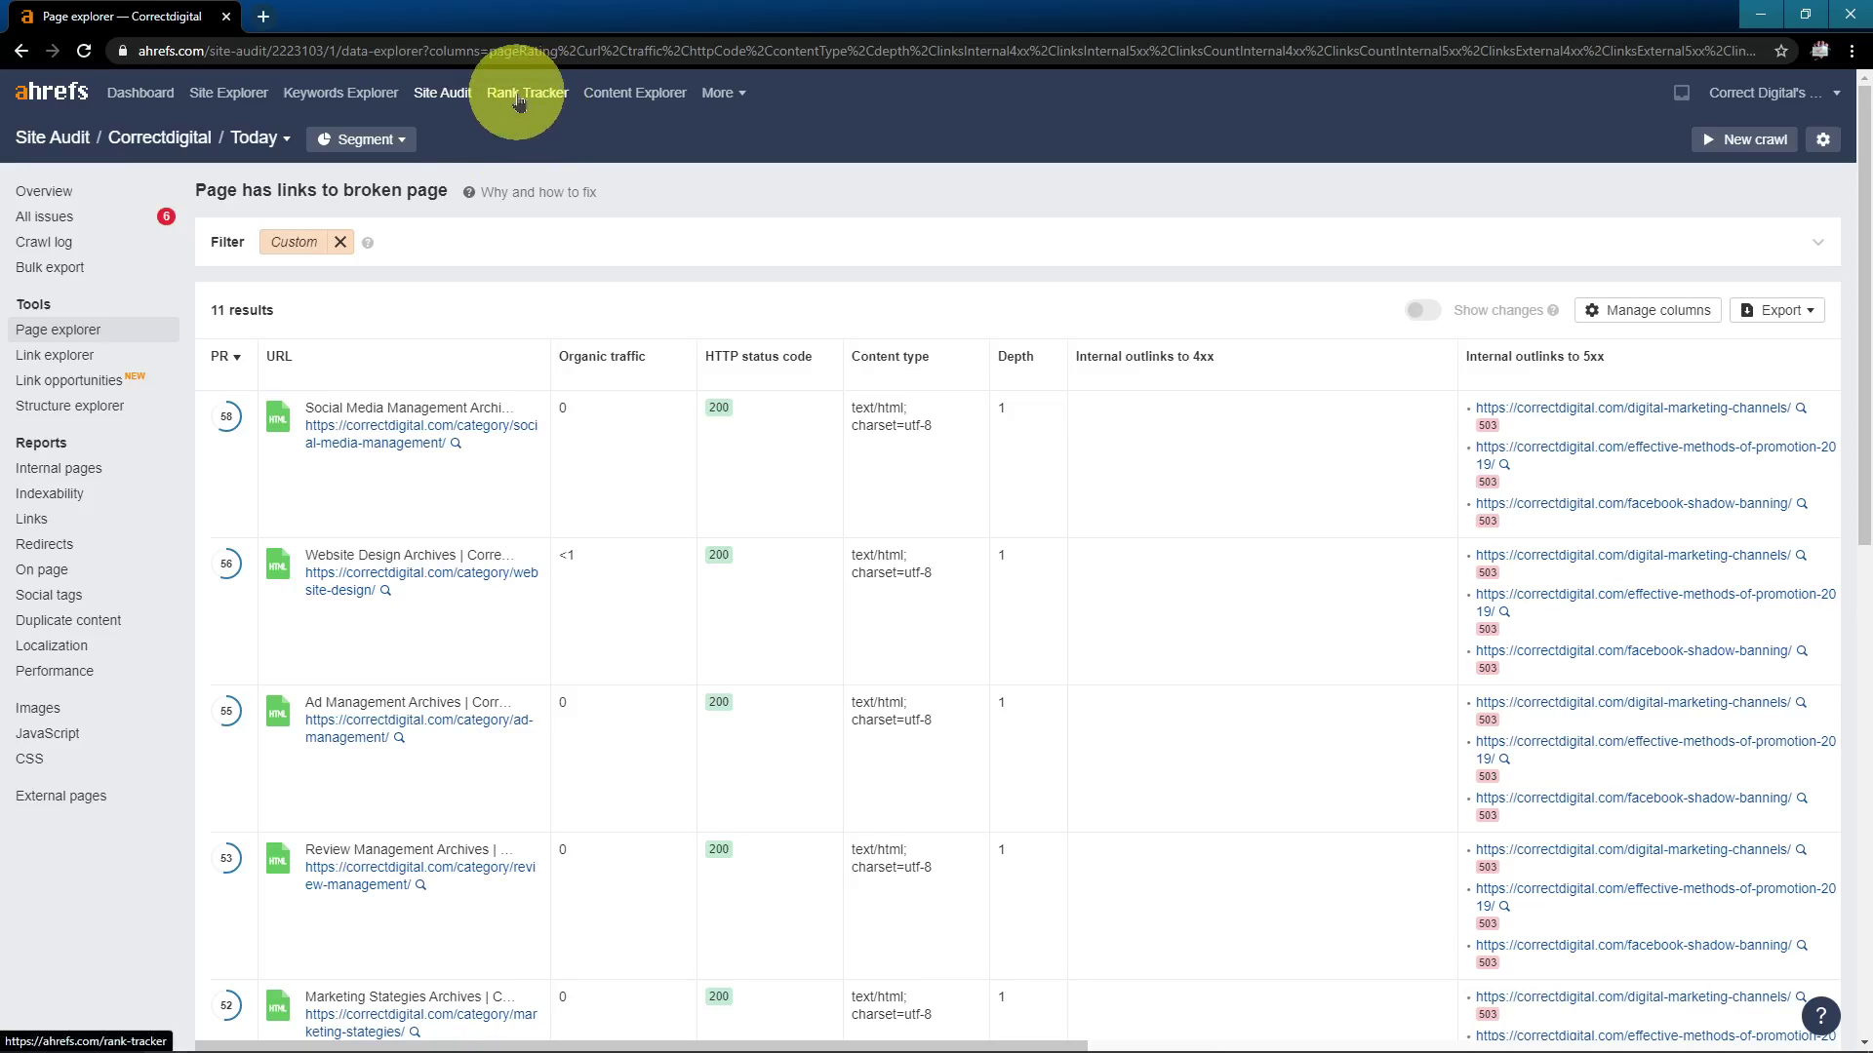
Open Correctdigital's Rank Tracker overview and start adding keywords to track
{"action": "left_click", "coordinate": [520, 104]}
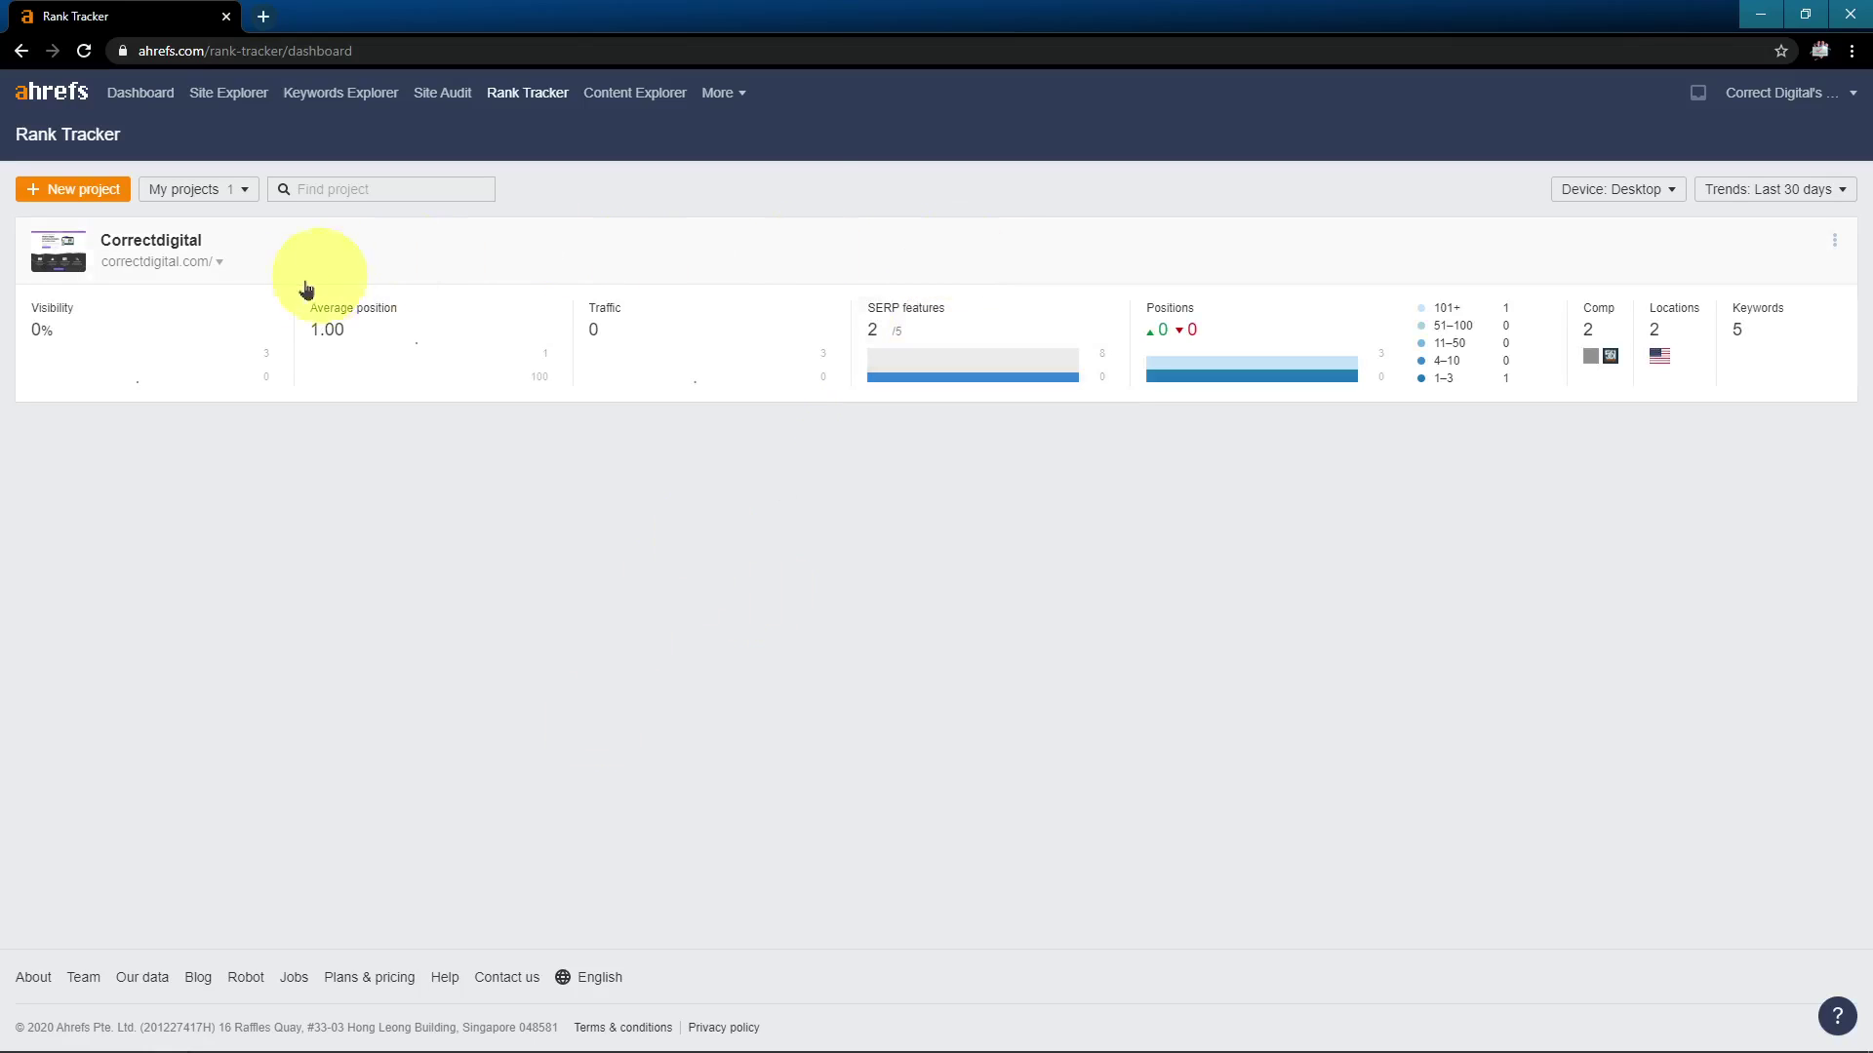
{"action": "left_click", "coordinate": [154, 242]}
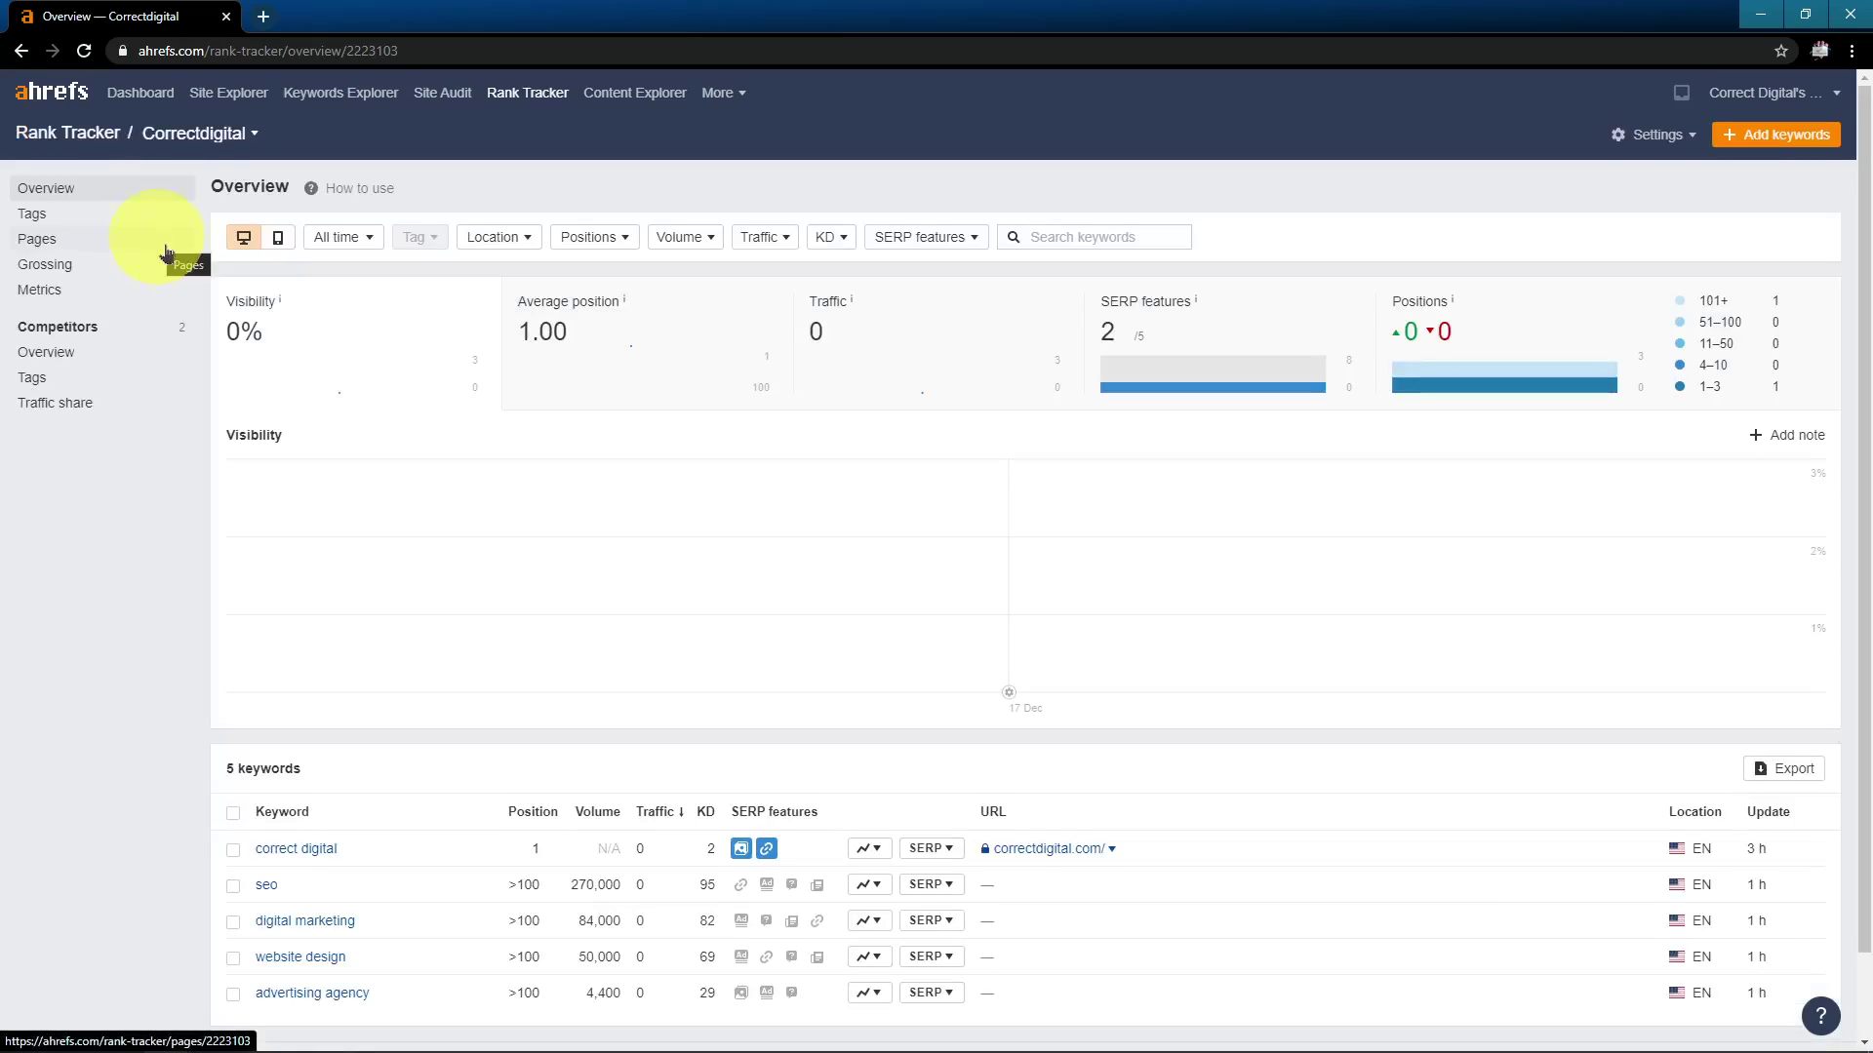
{"action": "mouse_move", "coordinate": [953, 567]}
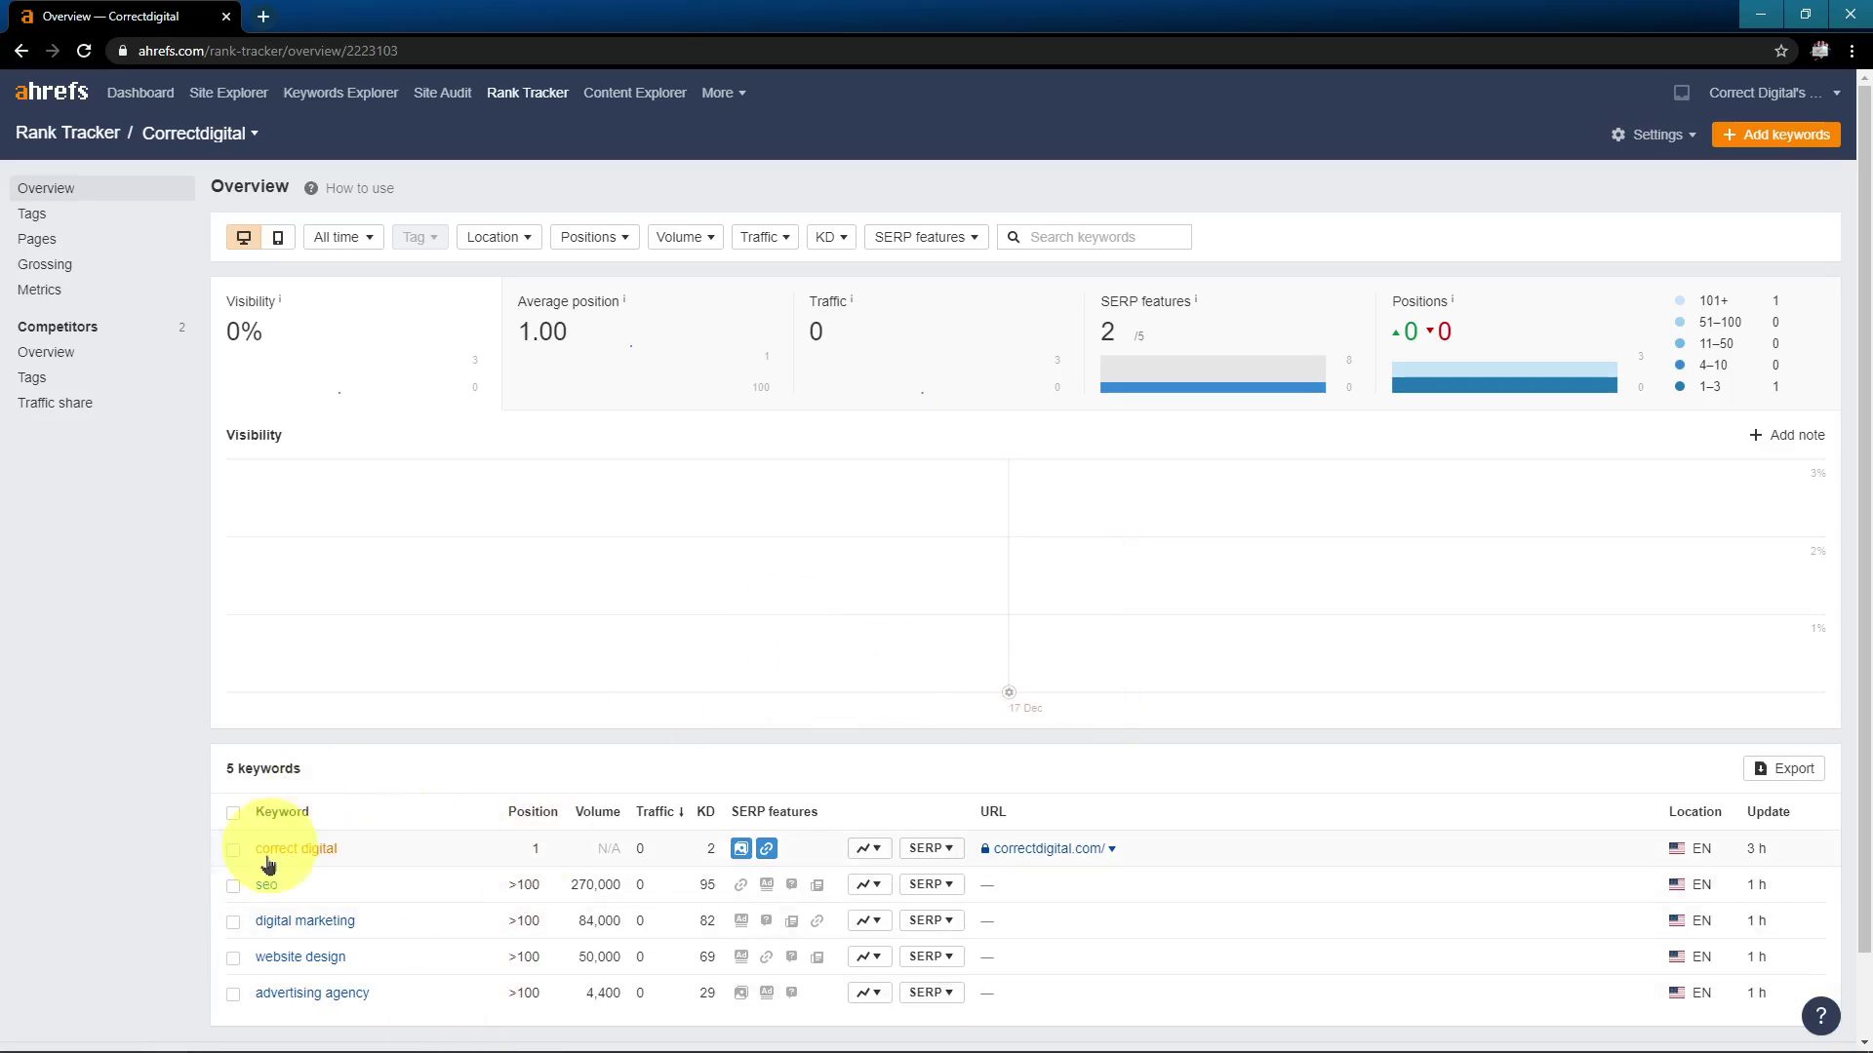
{"action": "left_click", "coordinate": [1746, 141]}
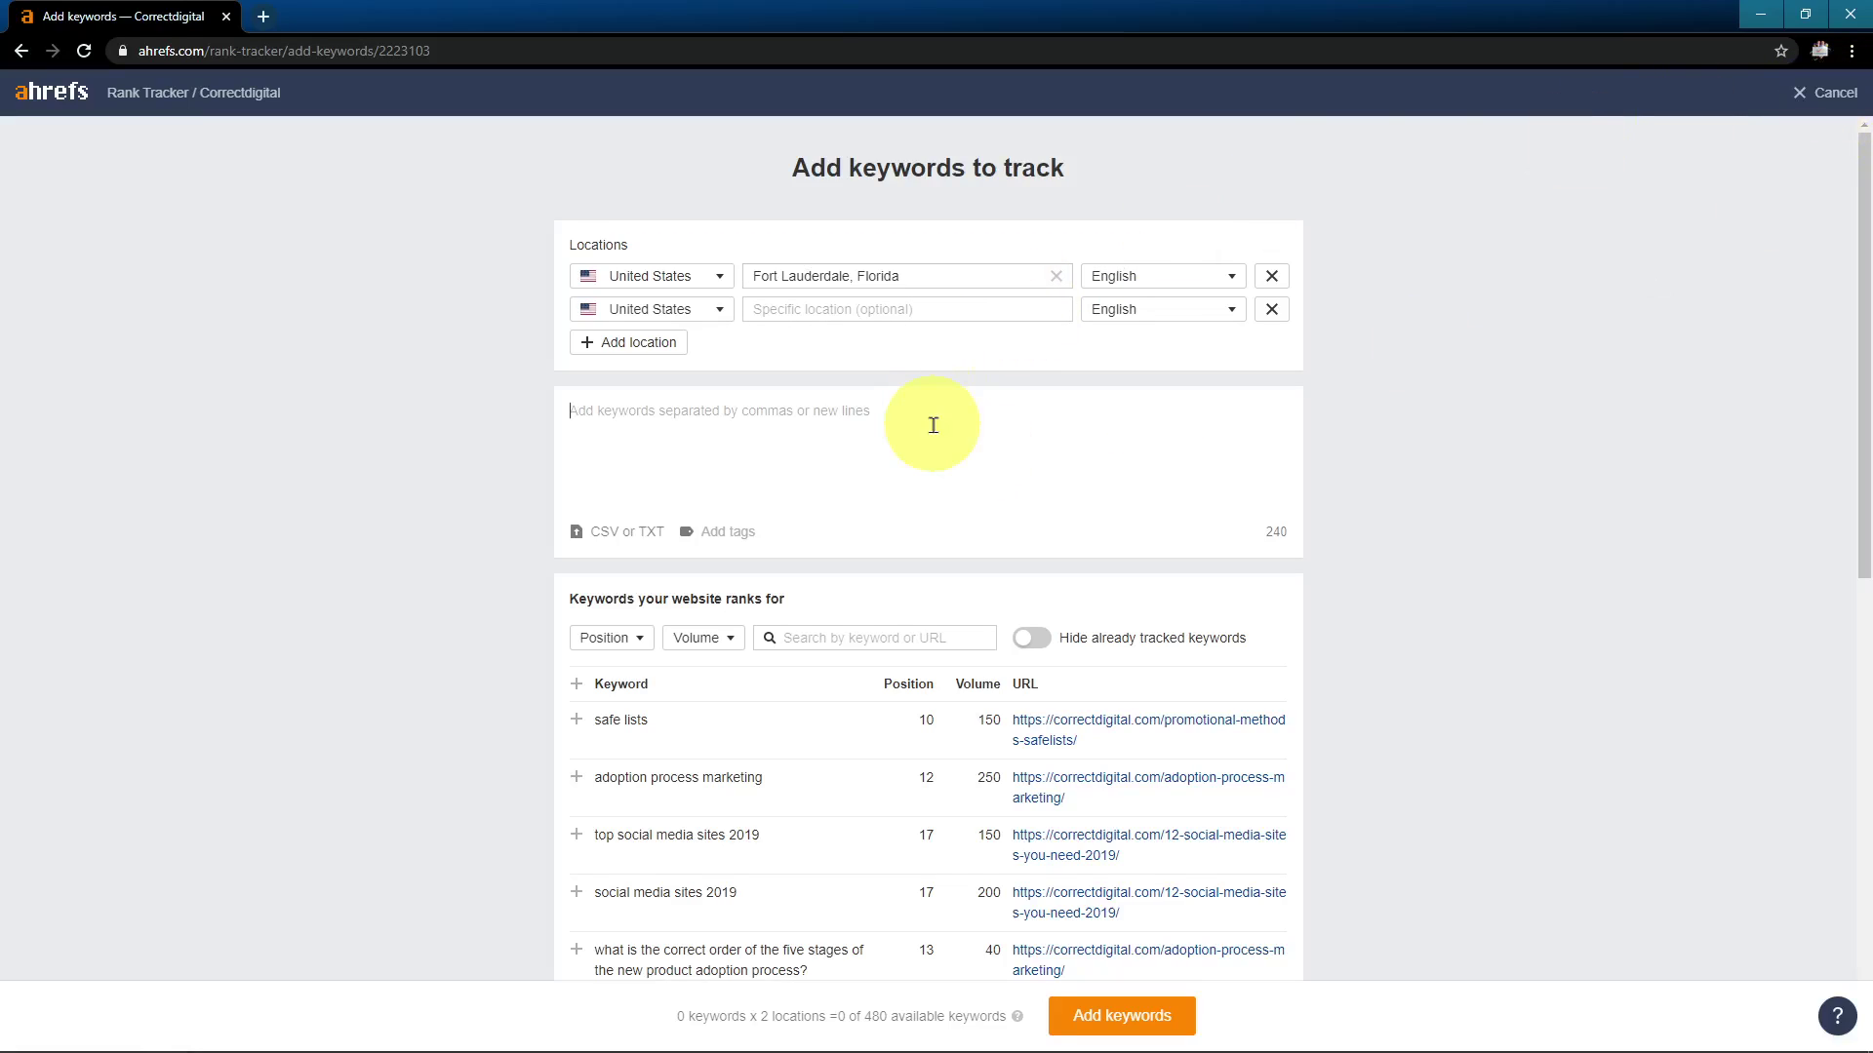
Track 'web design agency' for Correctdigital, bringing the list to 7 keywords
{"action": "type", "text": "web design agency"}
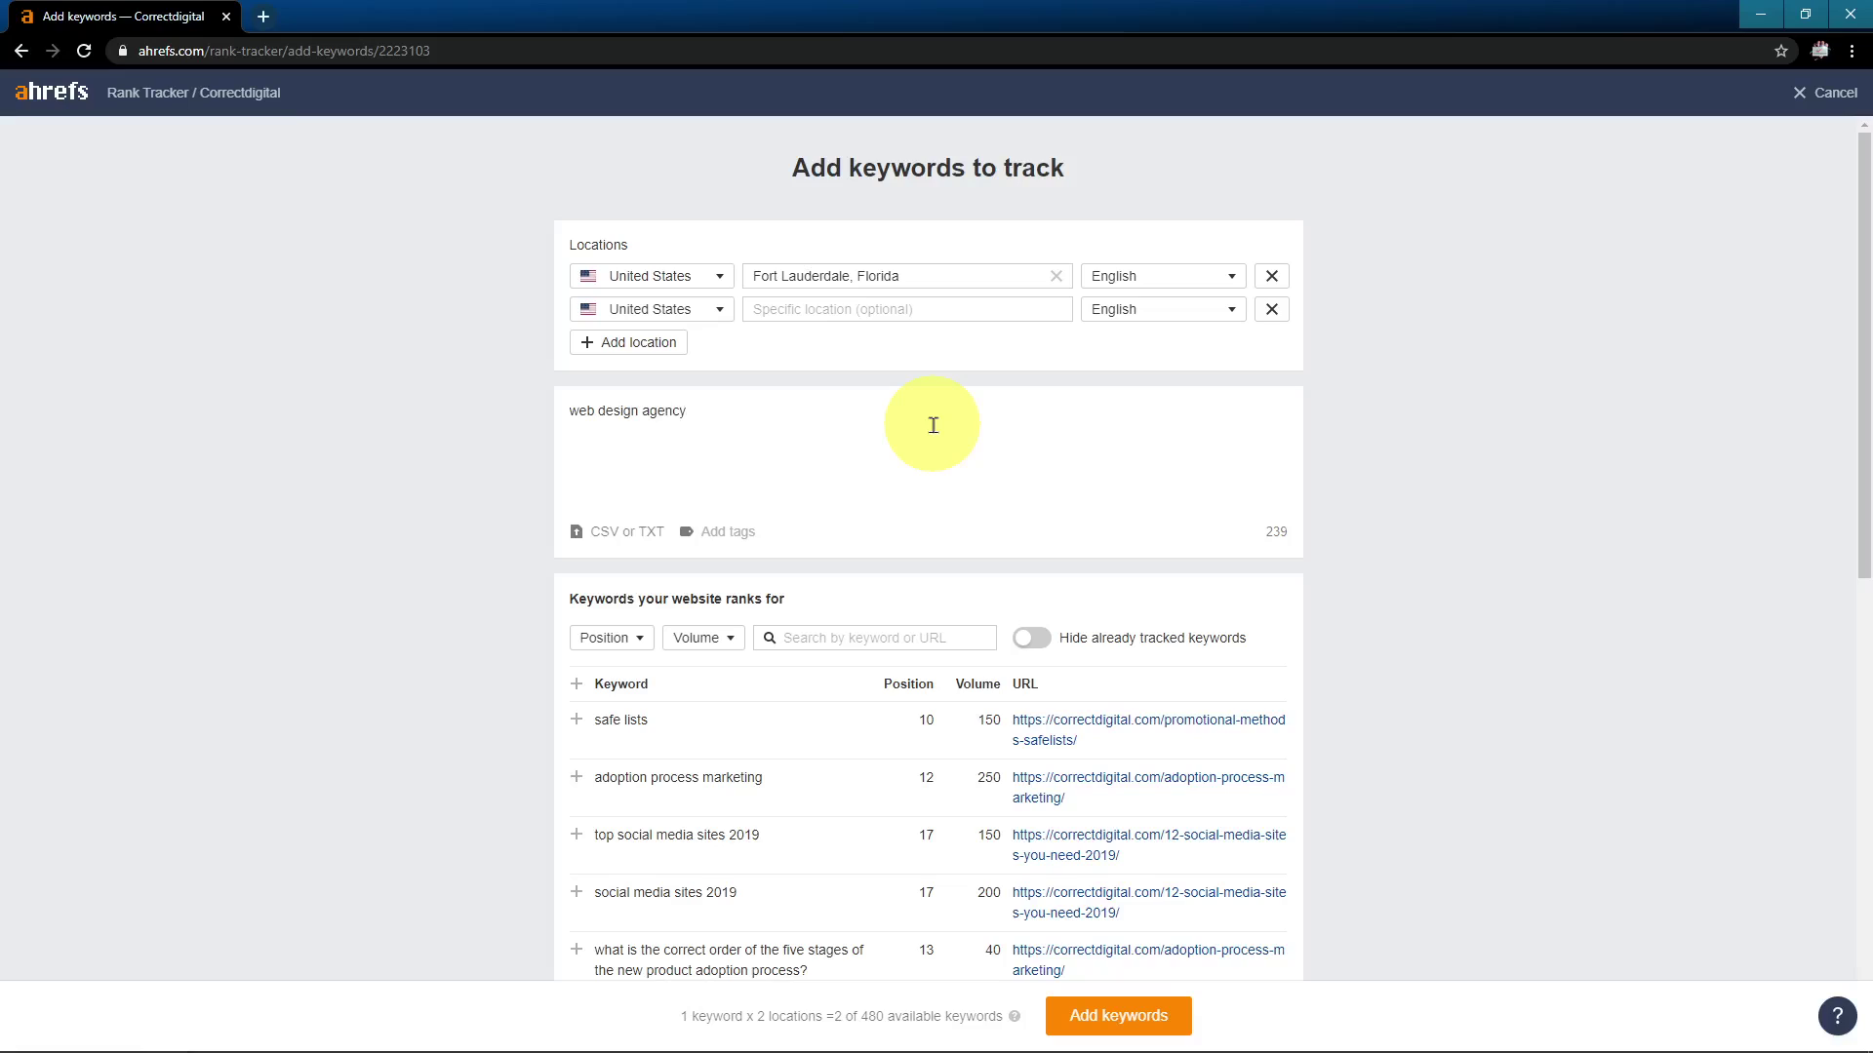
{"action": "left_click", "coordinate": [1079, 1015]}
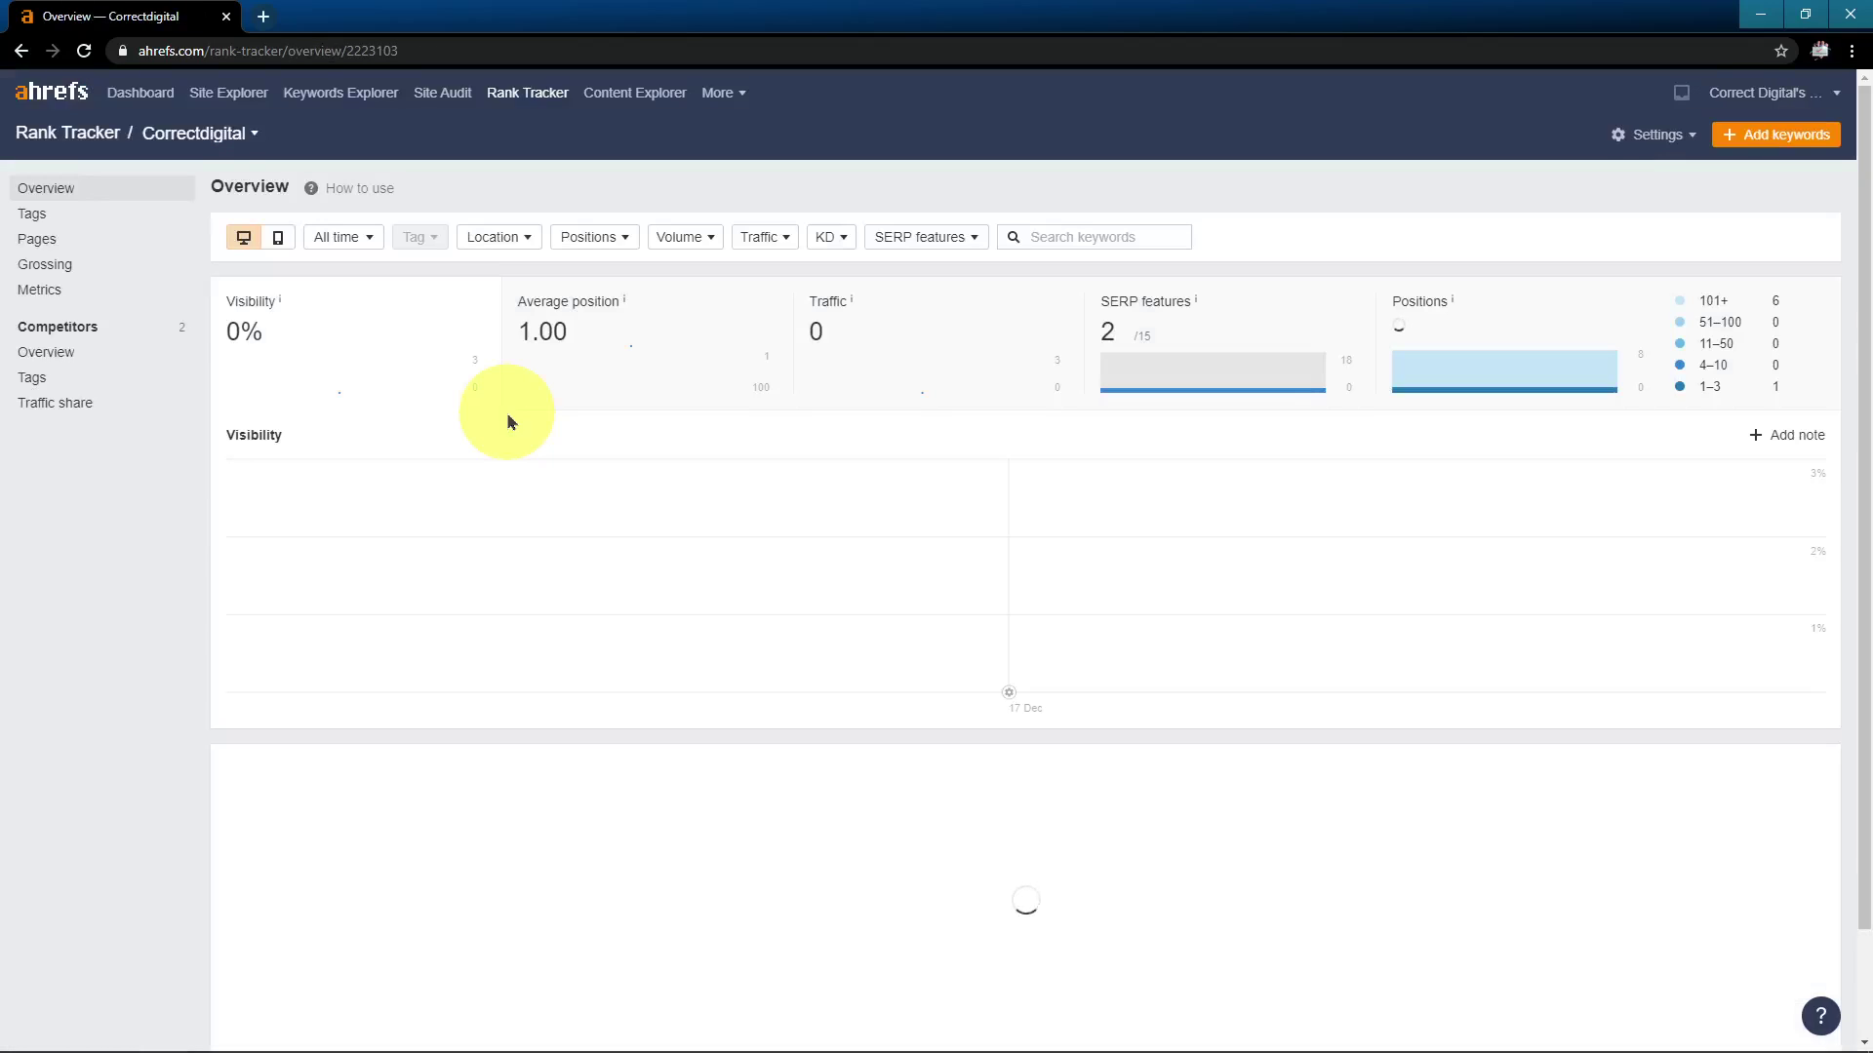
{"action": "scroll", "coordinate": [642, 741], "scroll_direction": "down", "scroll_amount": 2}
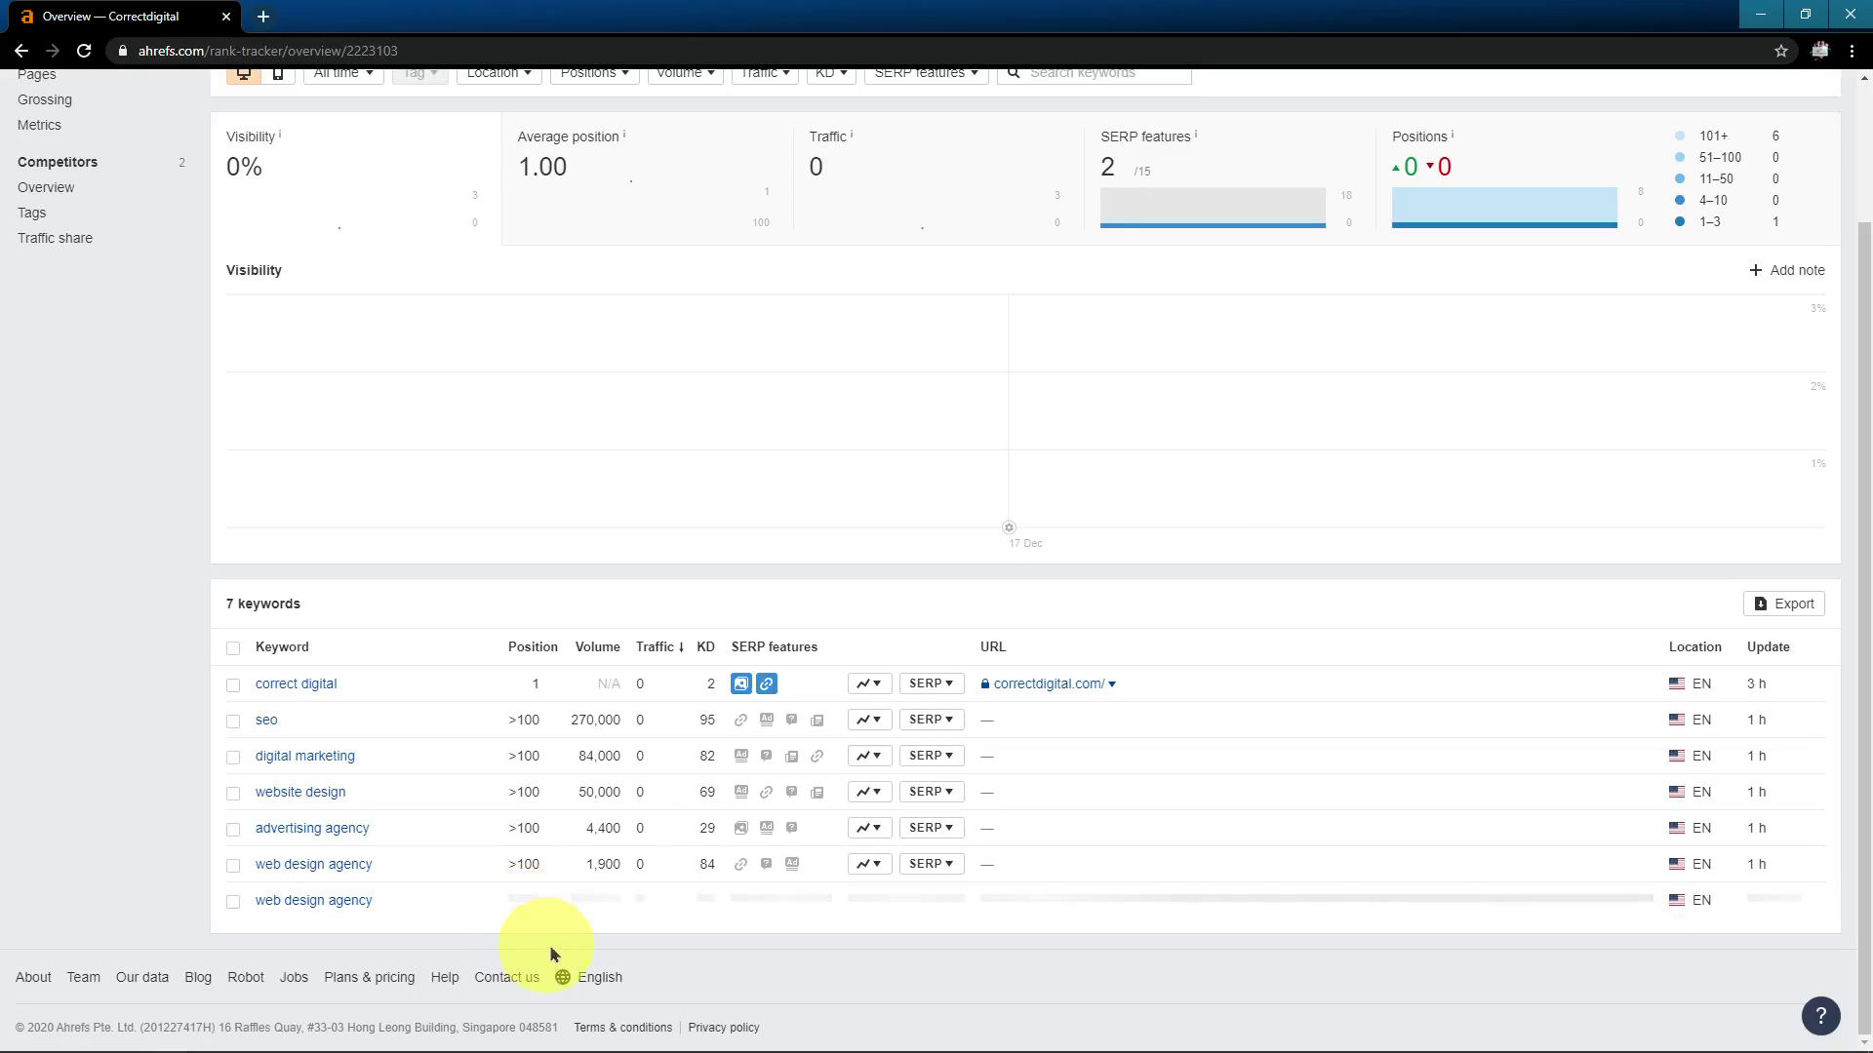
{"action": "scroll", "coordinate": [829, 922], "scroll_direction": "up", "scroll_amount": 3}
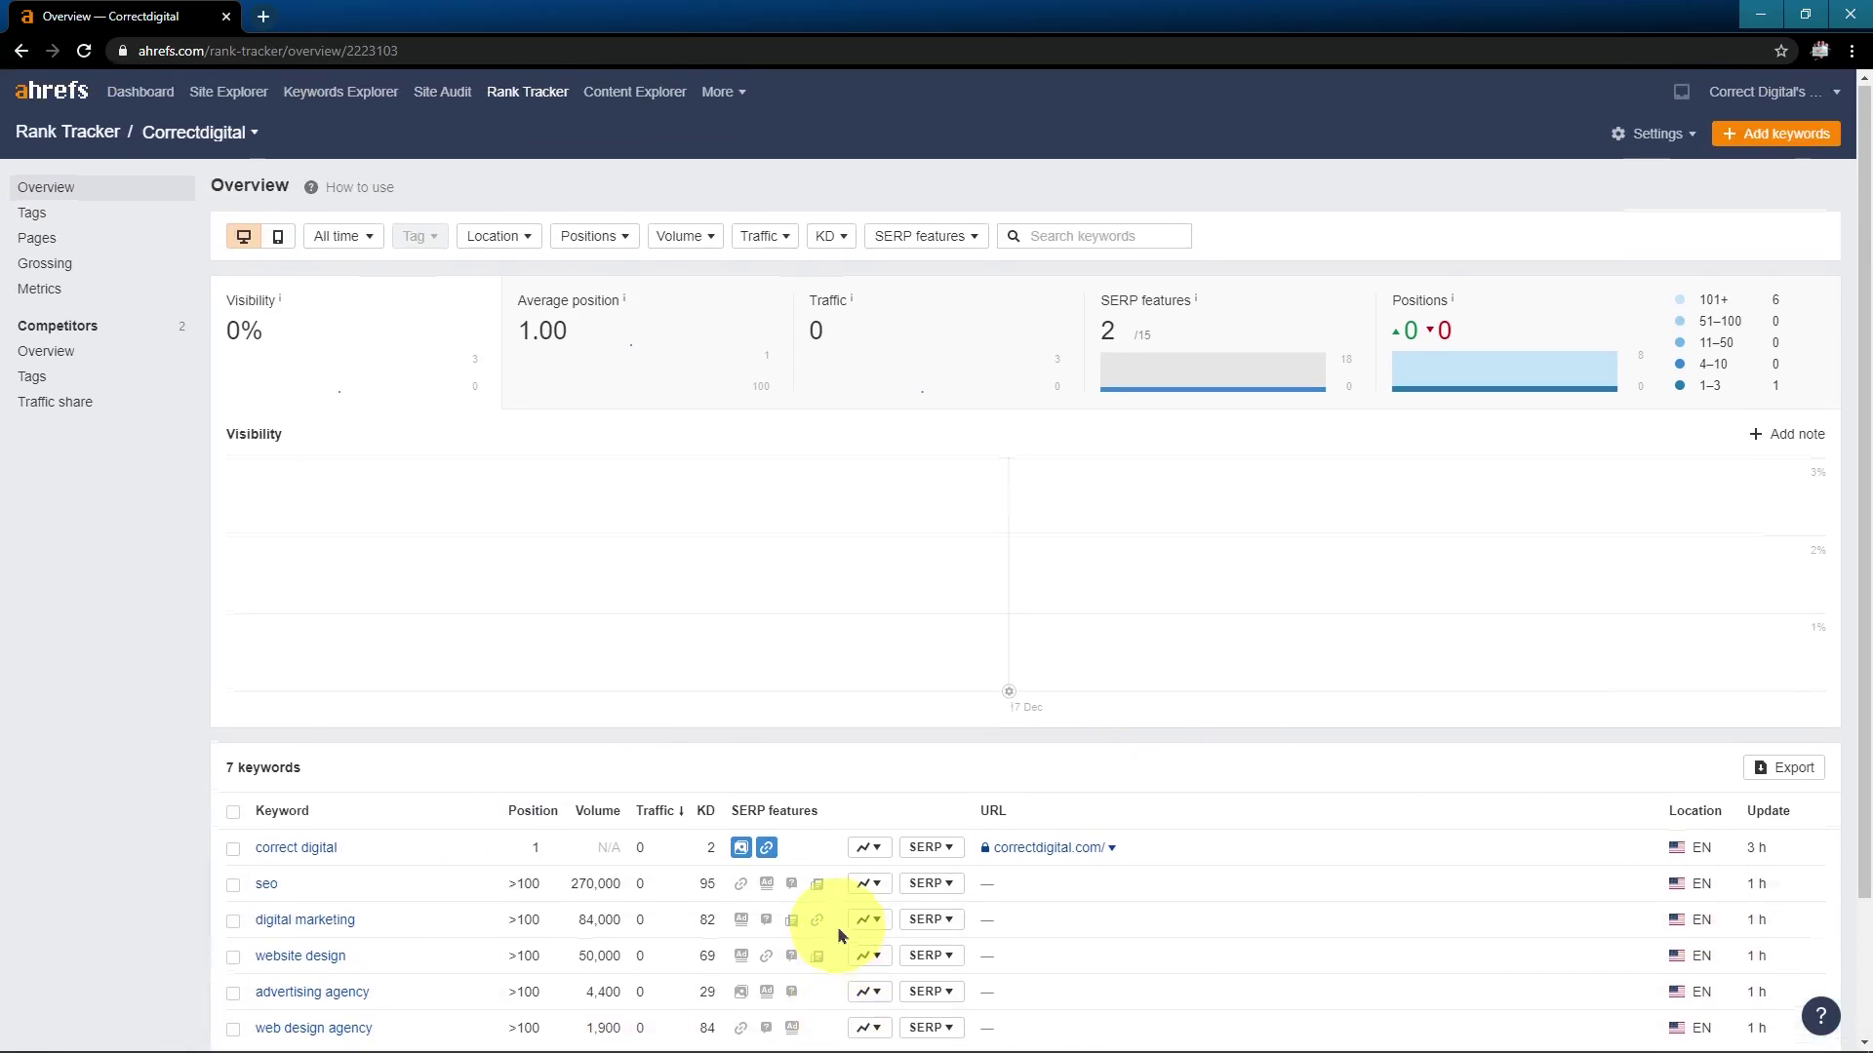
Search Content Explorer for the topic 'seo', finding 24,332,487 pages
{"action": "left_click", "coordinate": [634, 94]}
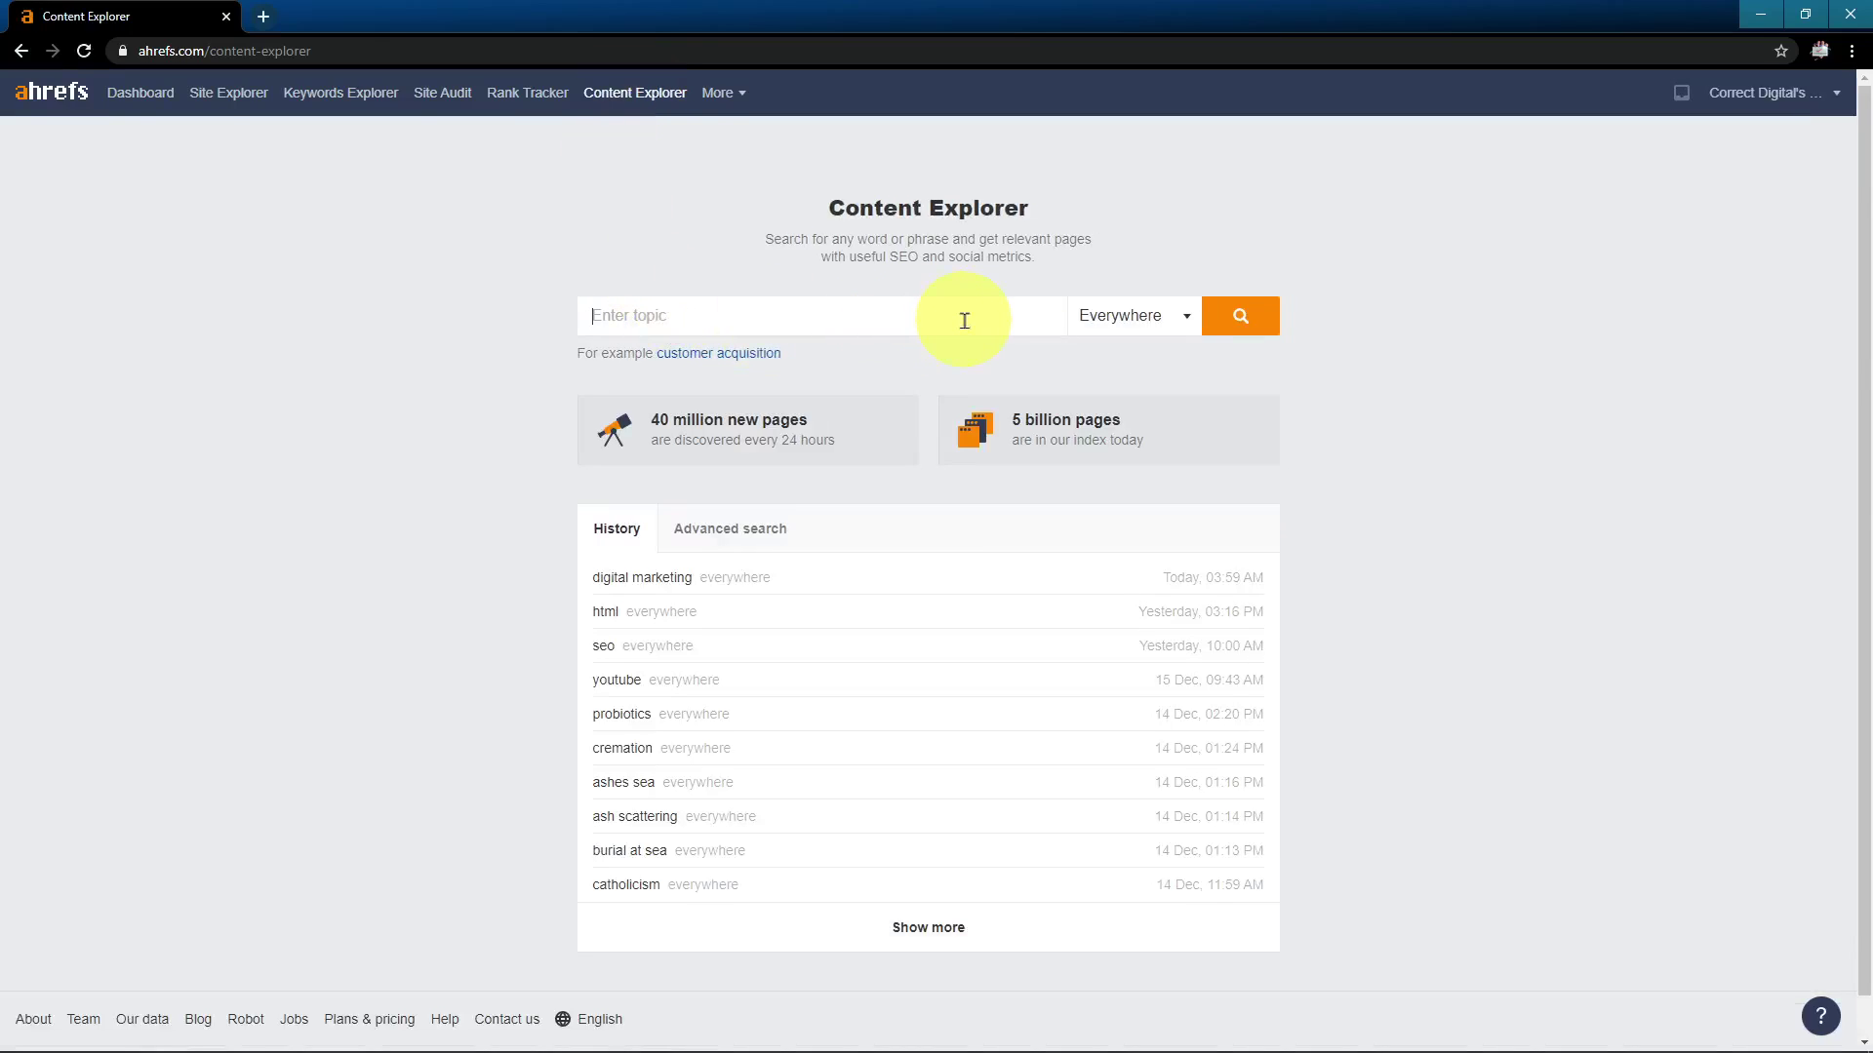
{"action": "type", "text": "seo"}
{"action": "key", "text": "Return"}
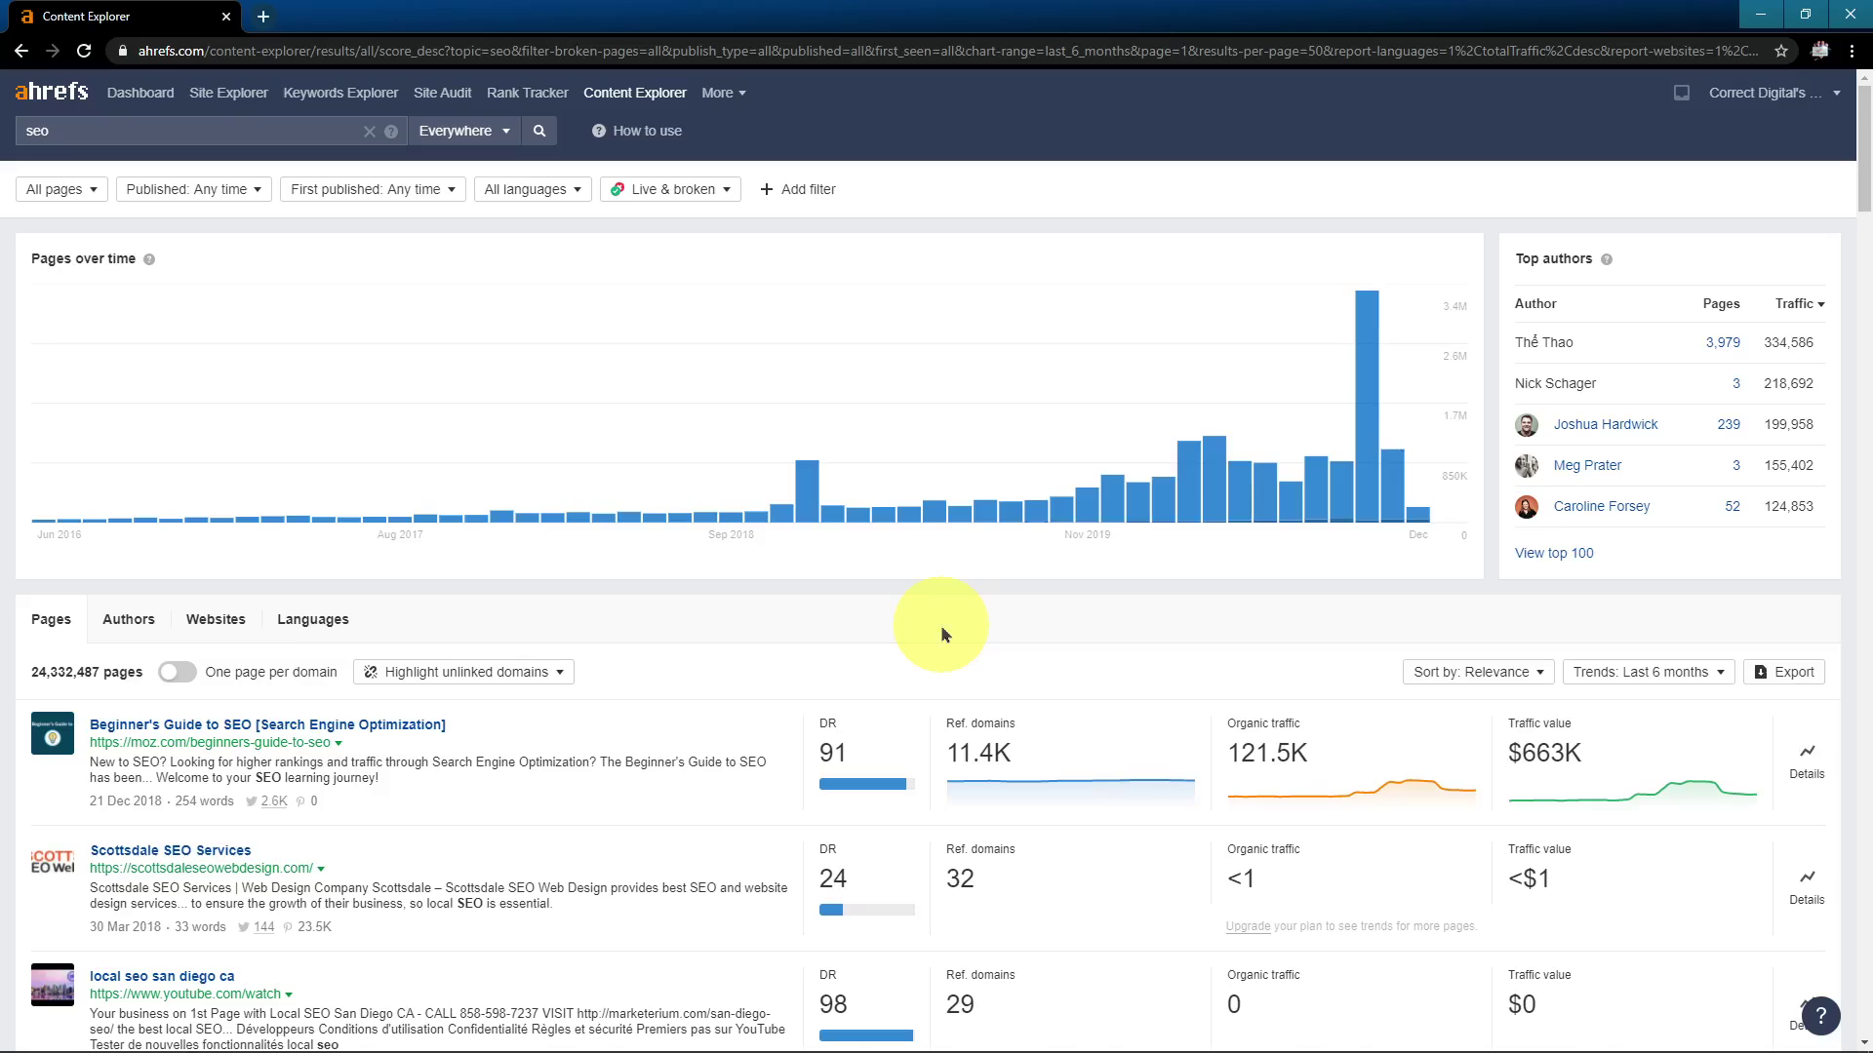
Re-enter the 'seo' topic and keep the match scope set to Everywhere
{"action": "left_click_drag", "start_coordinate": [49, 129], "coordinate": [16, 139]}
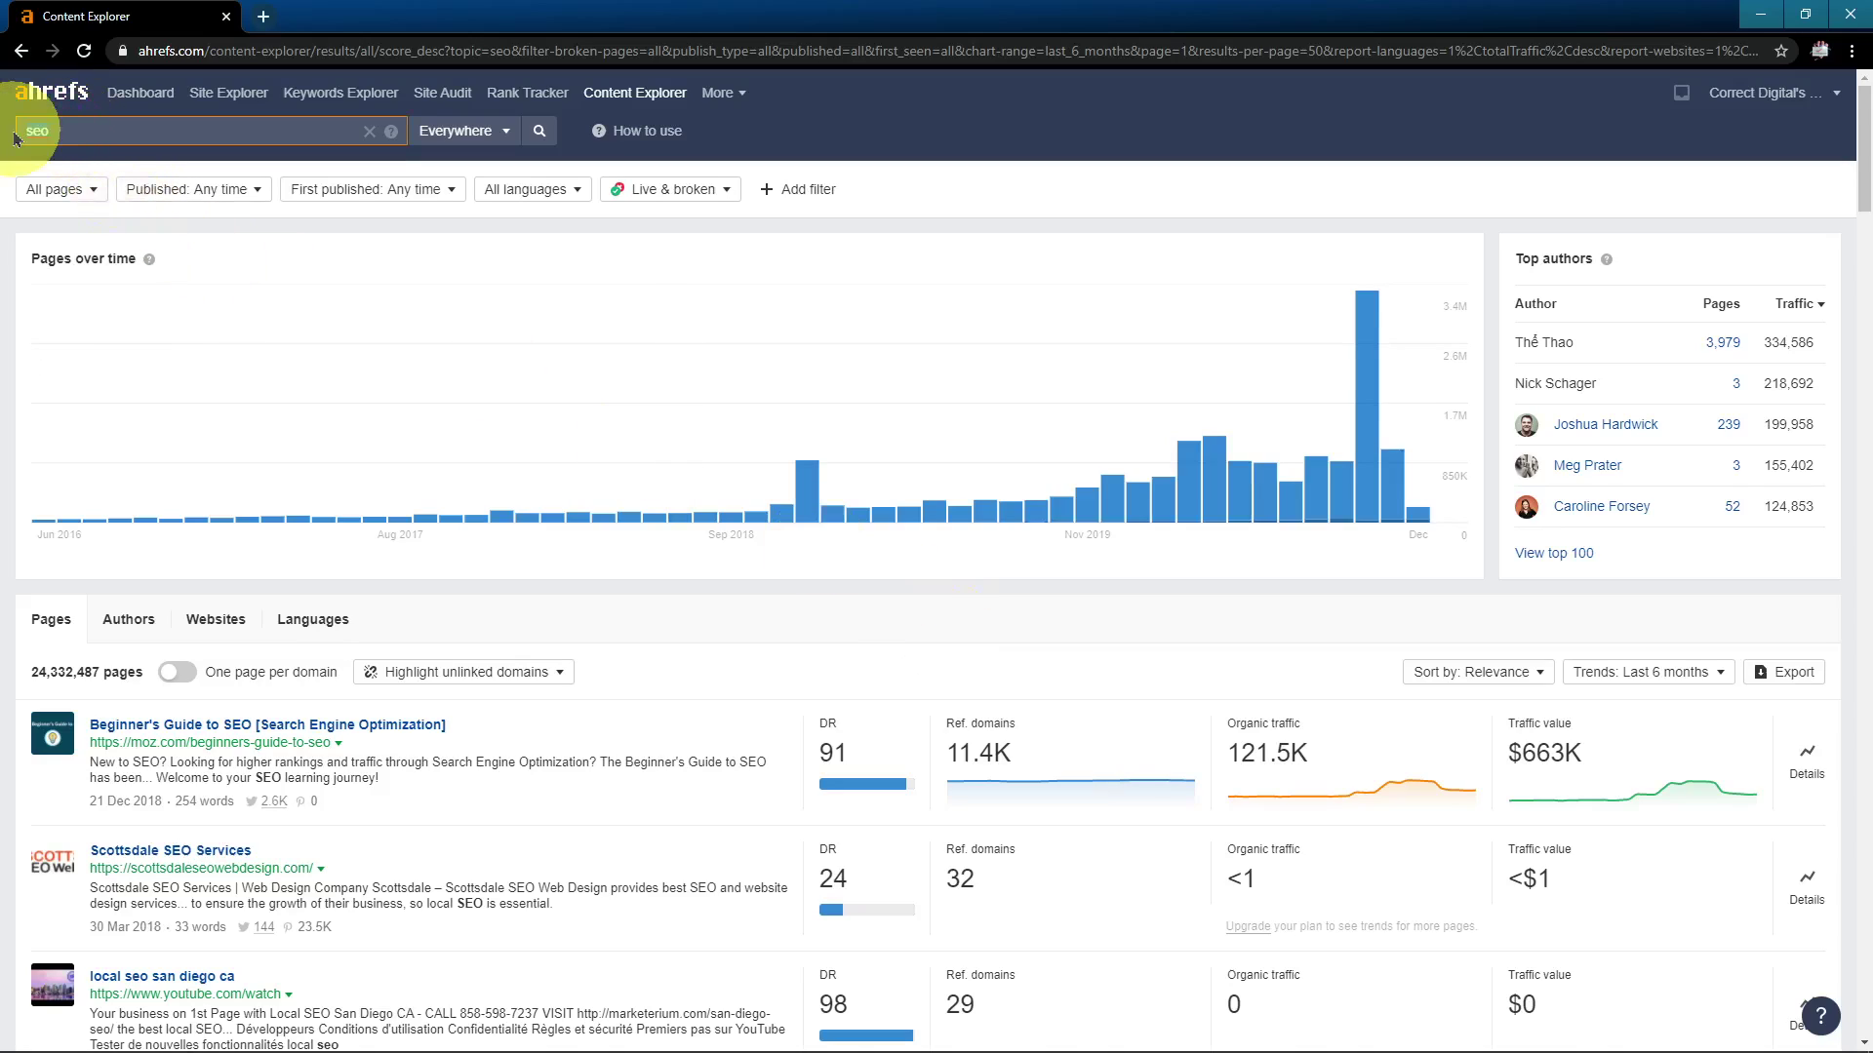
{"action": "type", "text": "seo"}
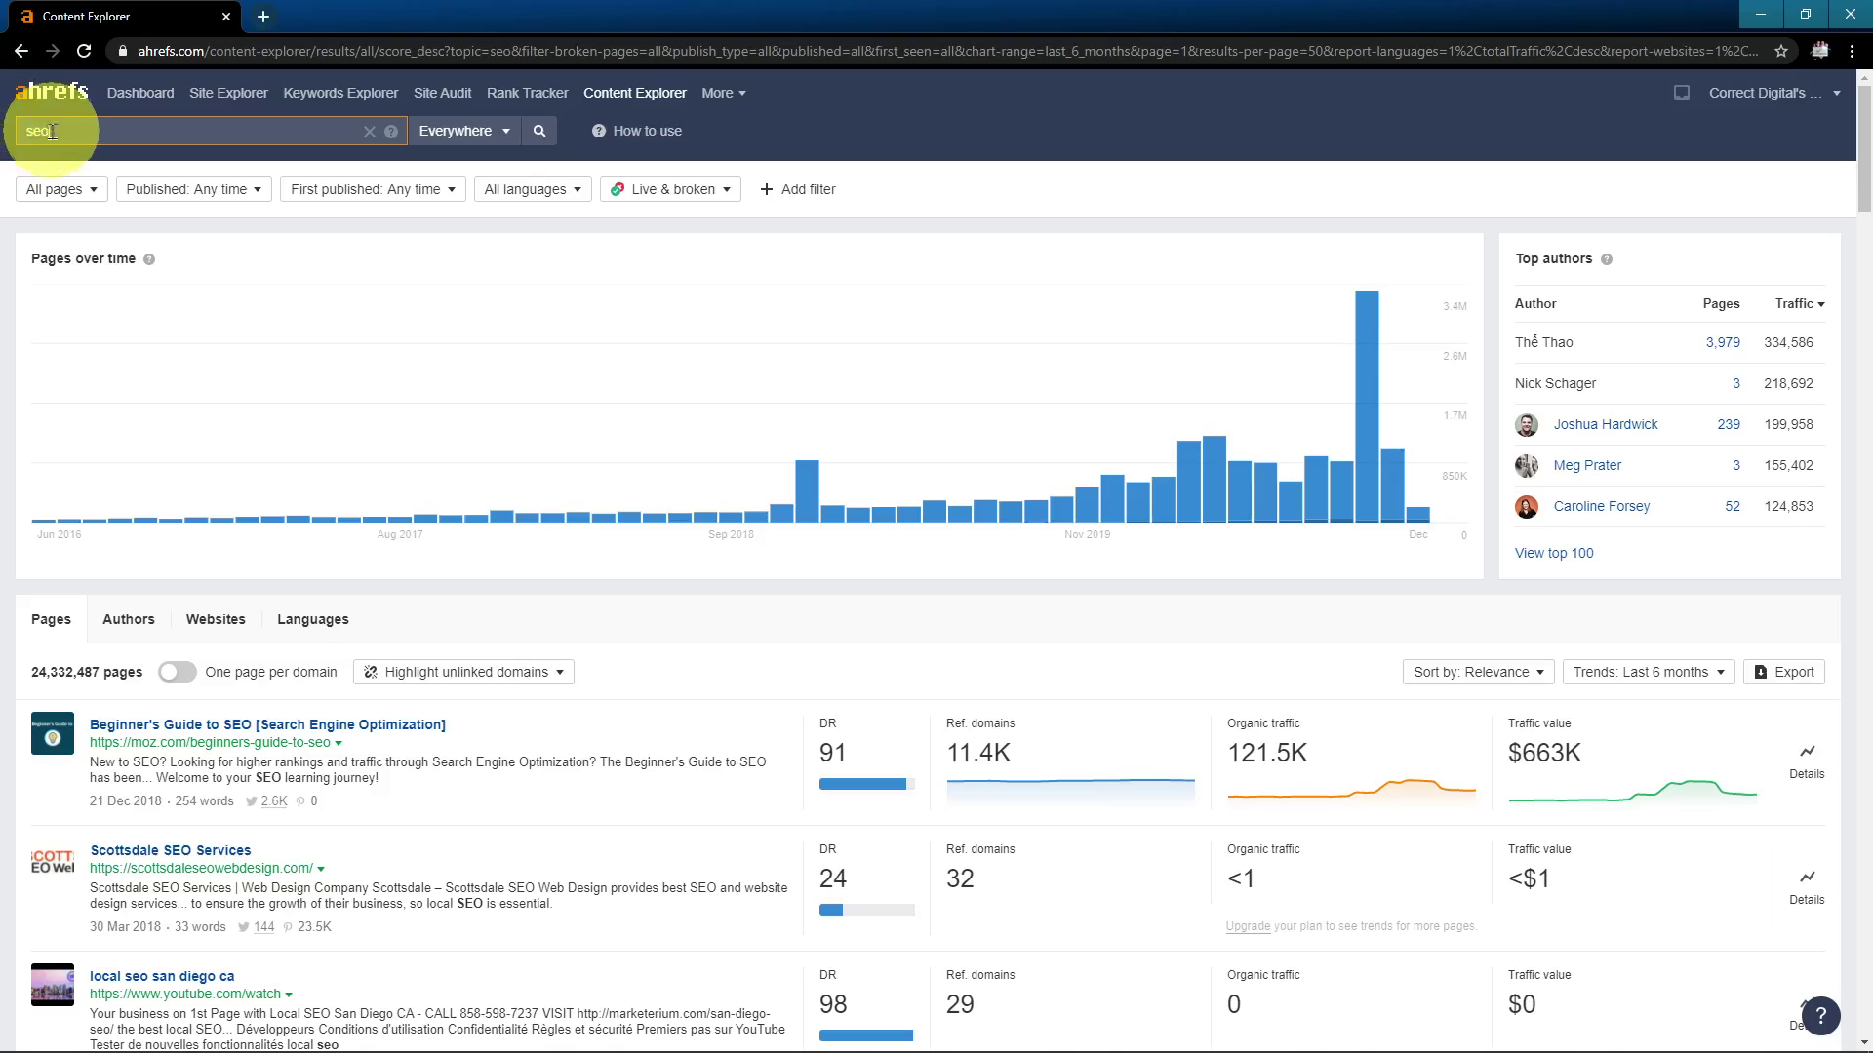
{"action": "scroll", "coordinate": [166, 688], "scroll_direction": "down", "scroll_amount": 2}
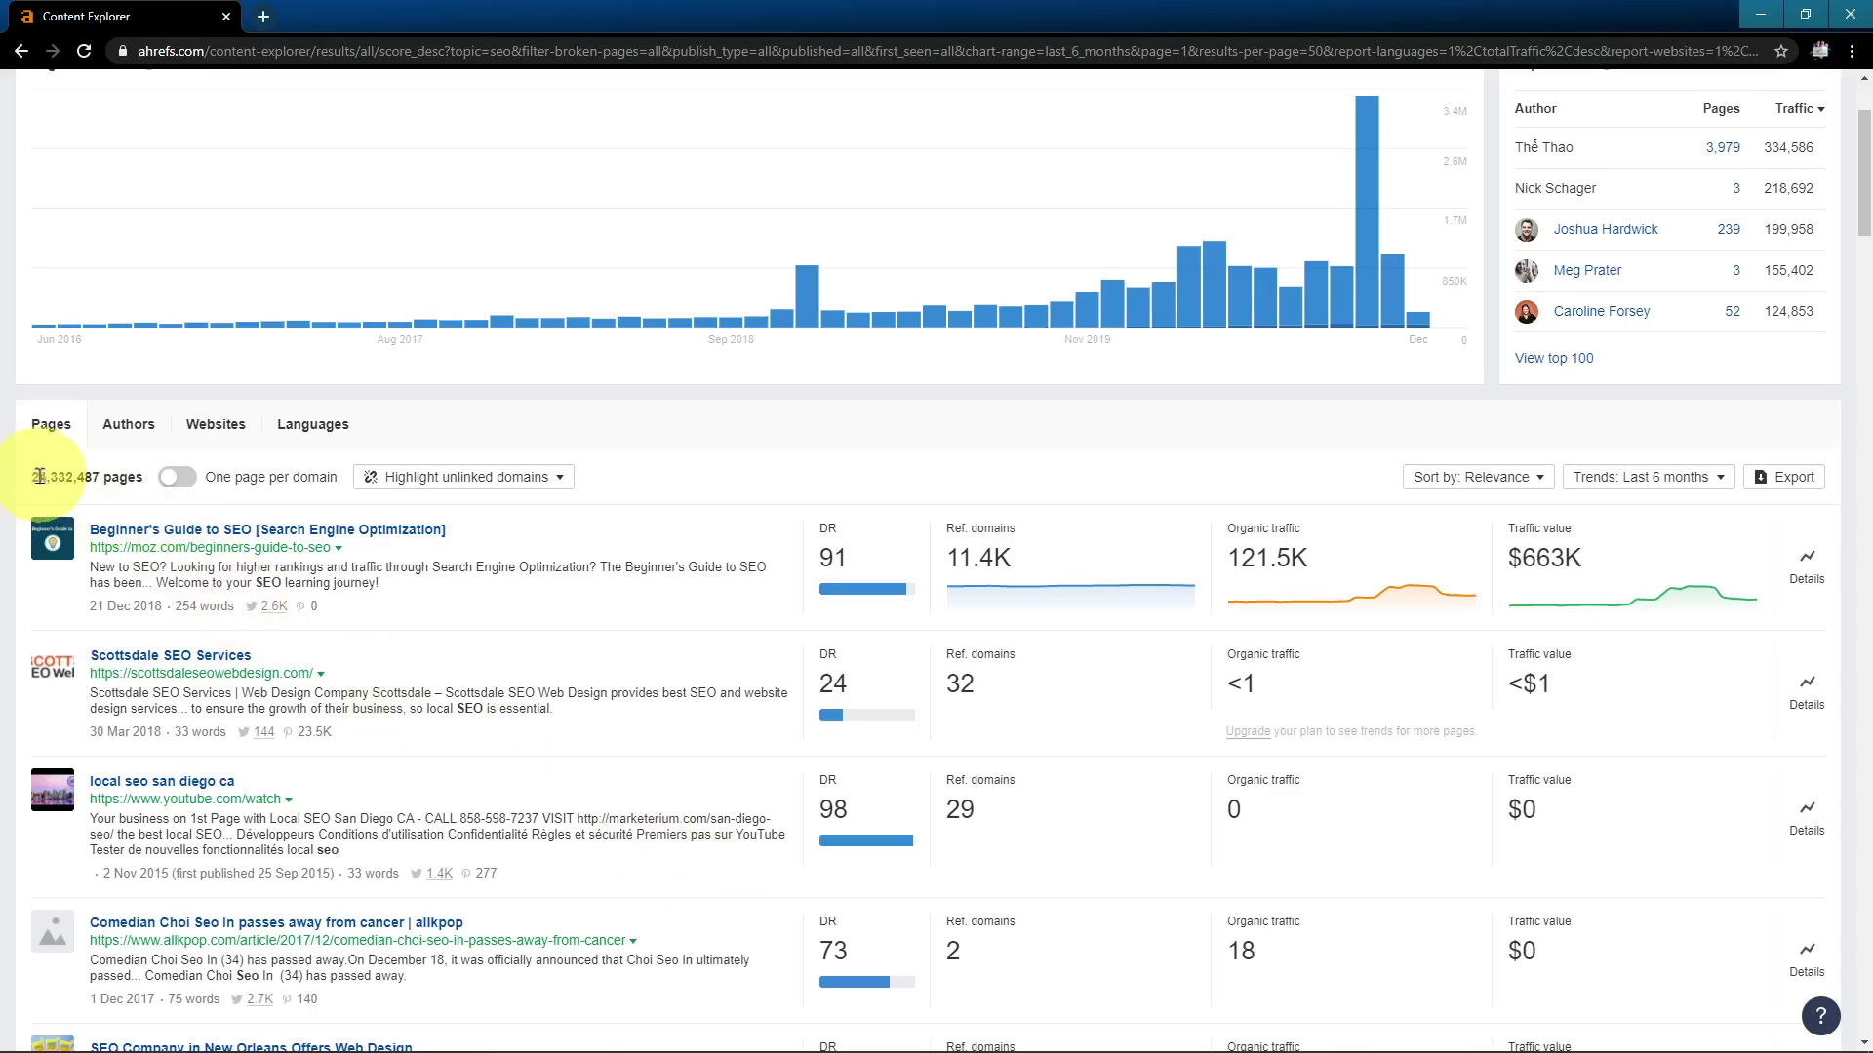
{"action": "scroll", "coordinate": [439, 543], "scroll_direction": "up", "scroll_amount": 2}
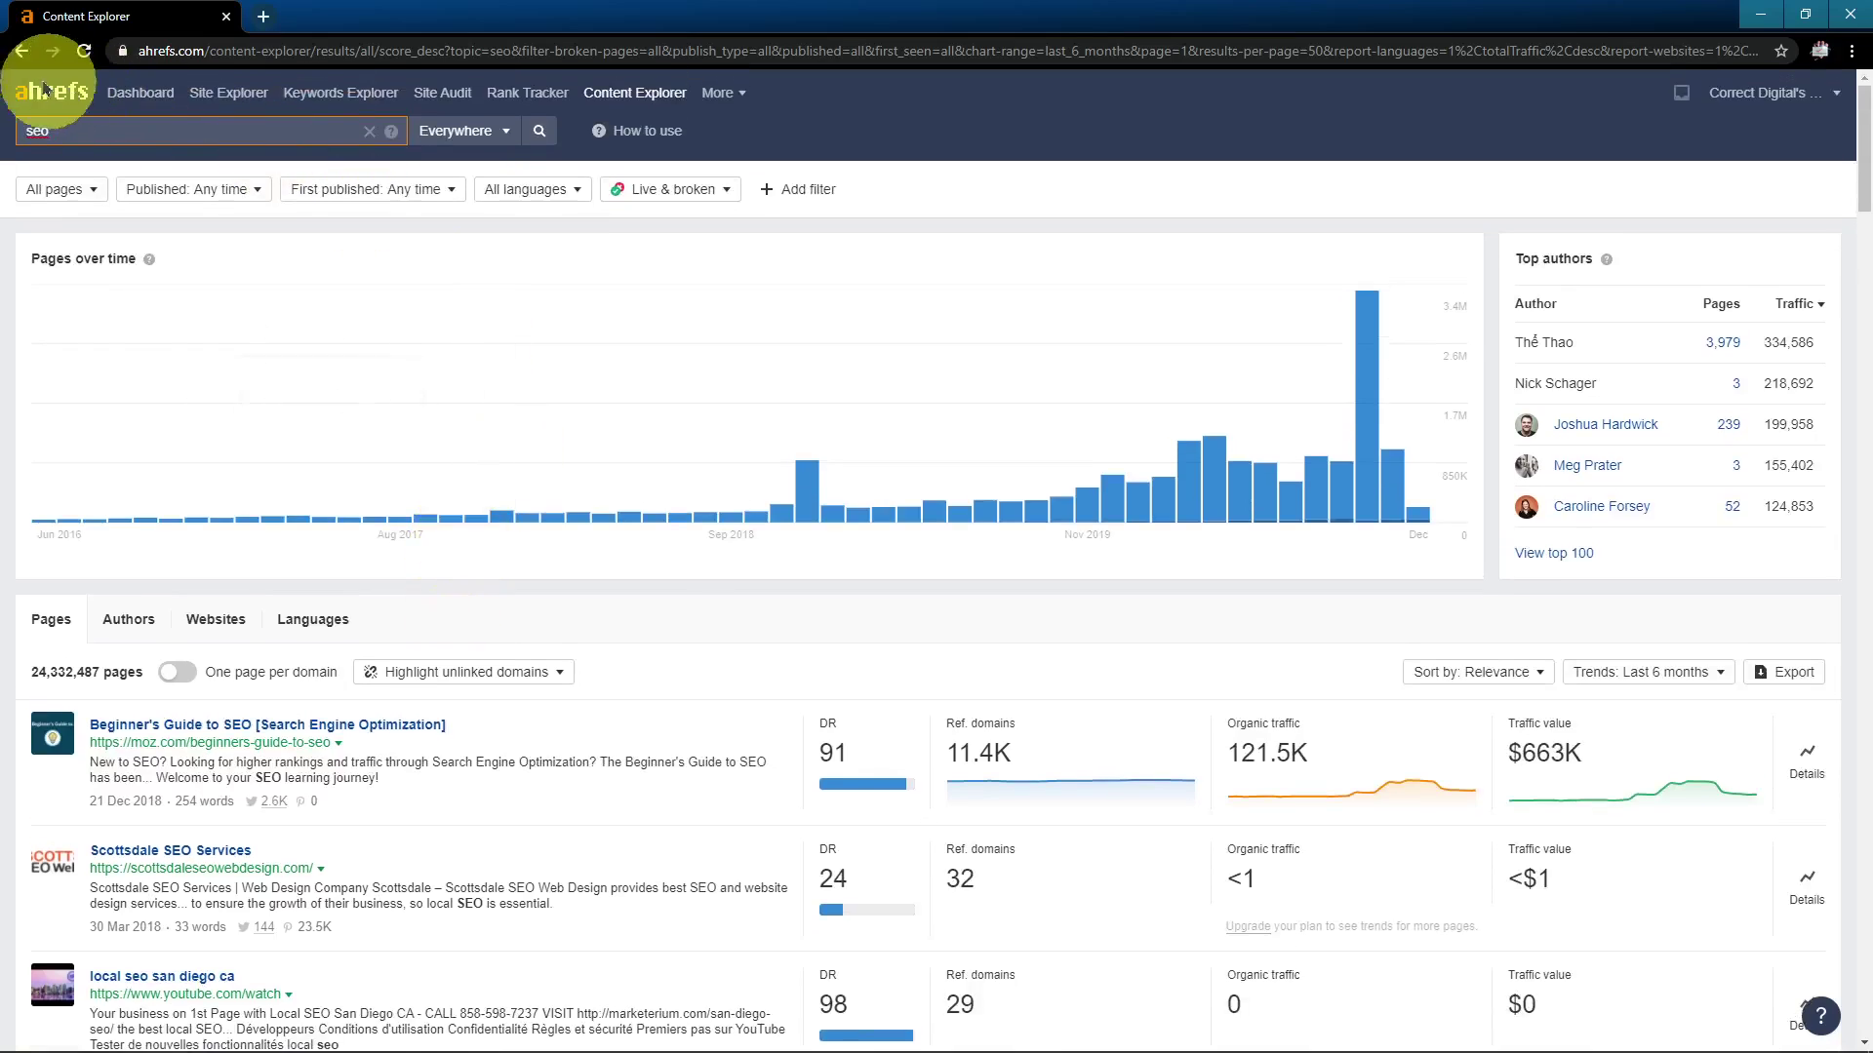
{"action": "left_click", "coordinate": [49, 130]}
{"action": "left_click", "coordinate": [493, 130]}
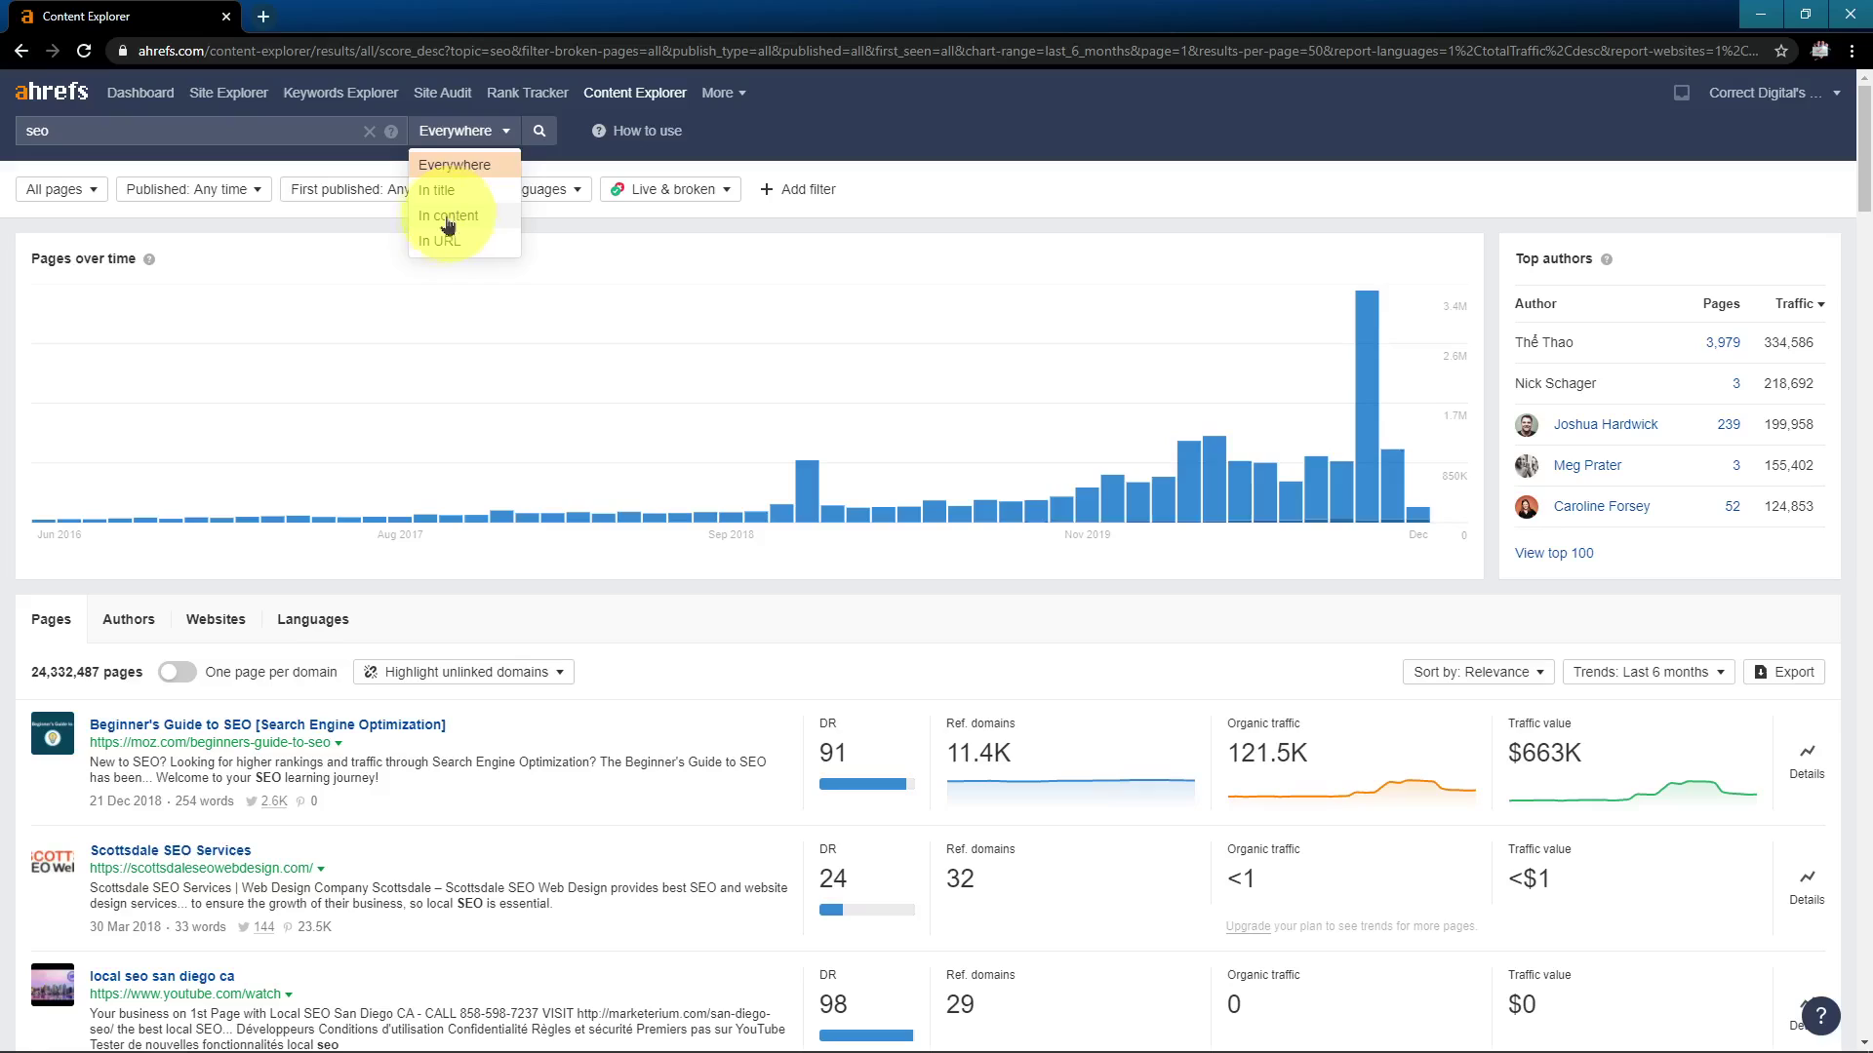
{"action": "left_click", "coordinate": [675, 617]}
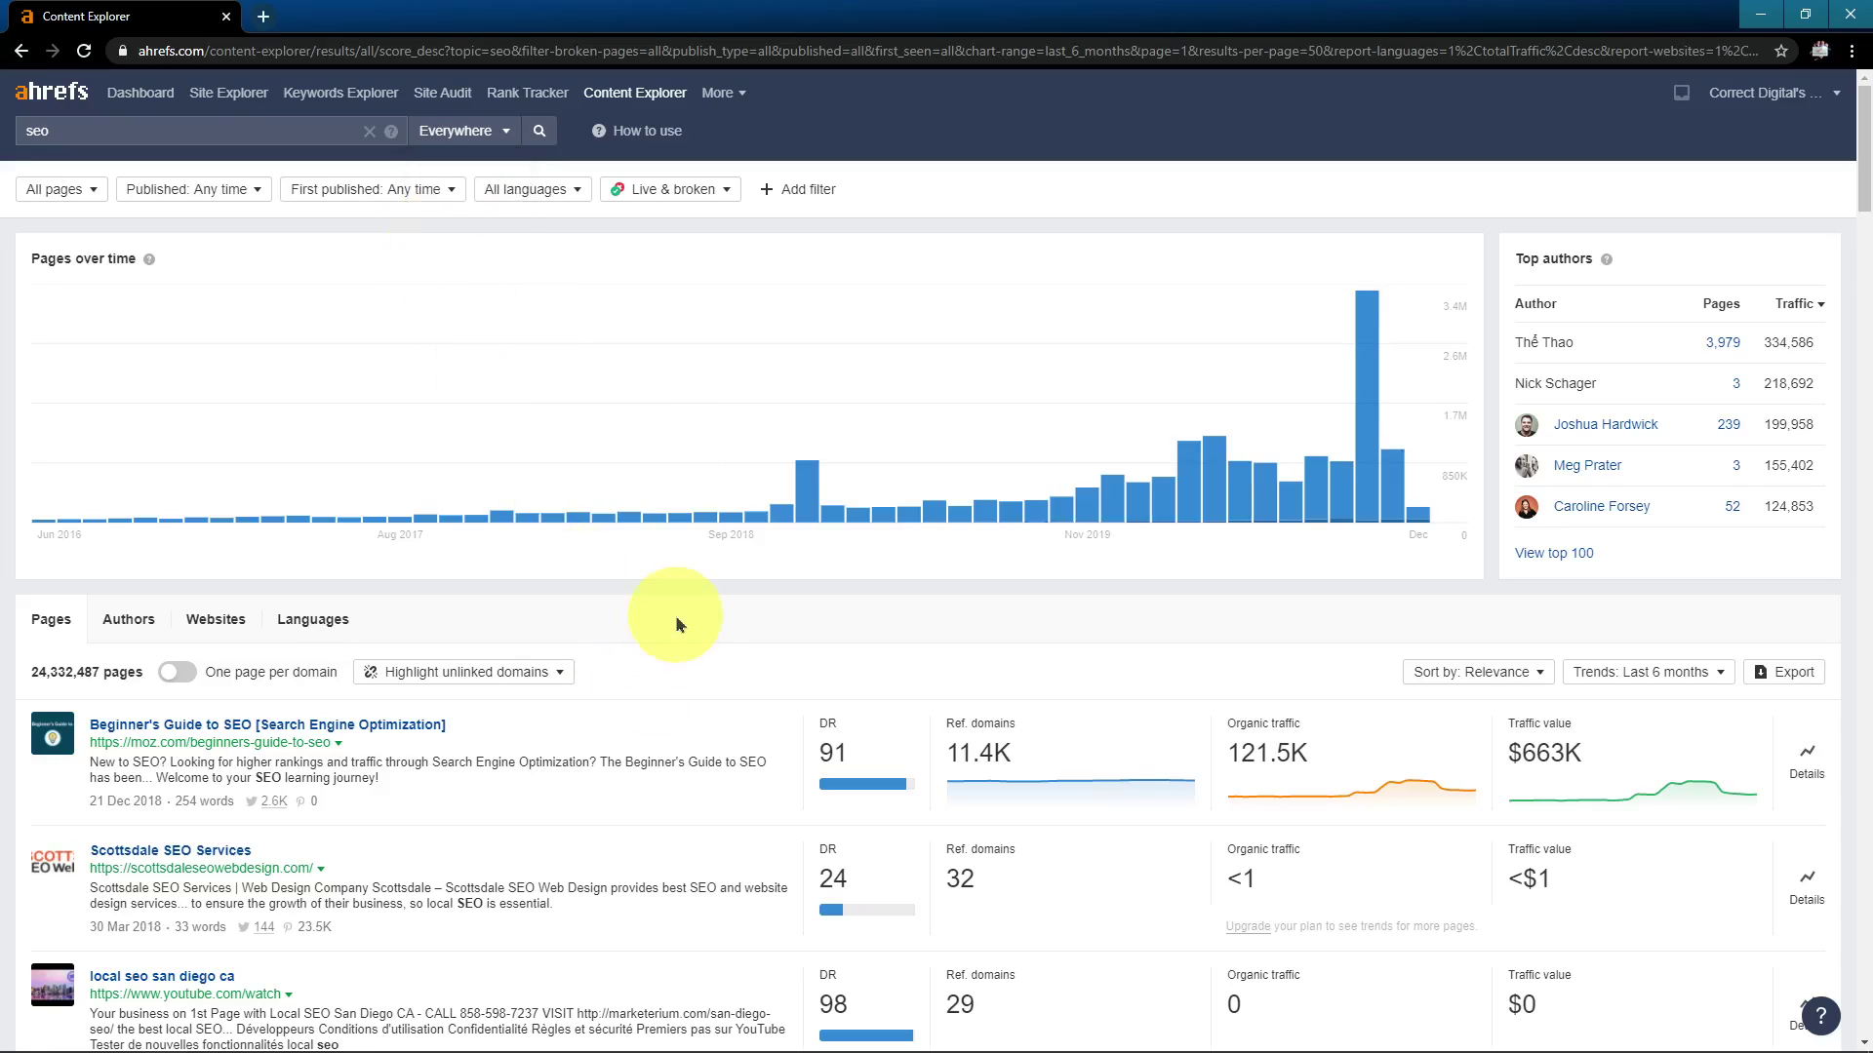
Limit the seo results to one page per domain and English, leaving 2,533,026 pages
{"action": "left_click", "coordinate": [178, 675]}
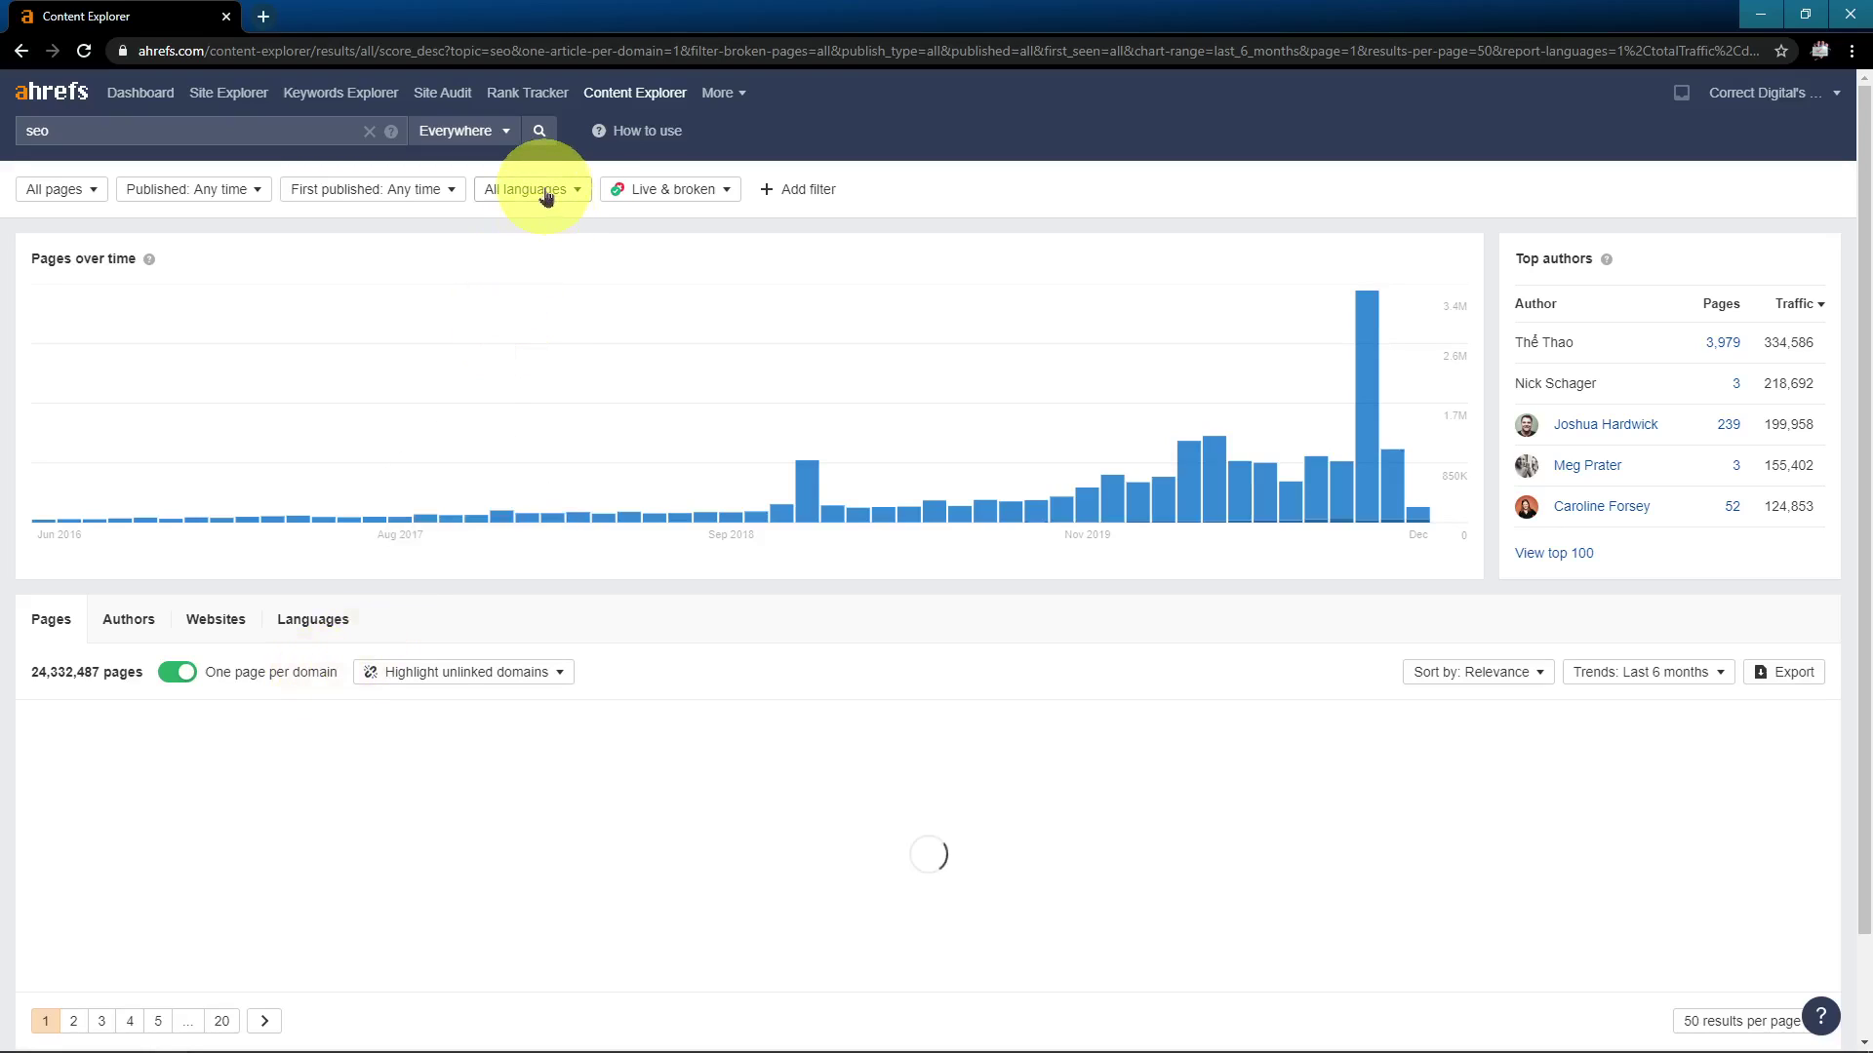
{"action": "triple_click", "coordinate": [27, 684]}
{"action": "left_click", "coordinate": [26, 684]}
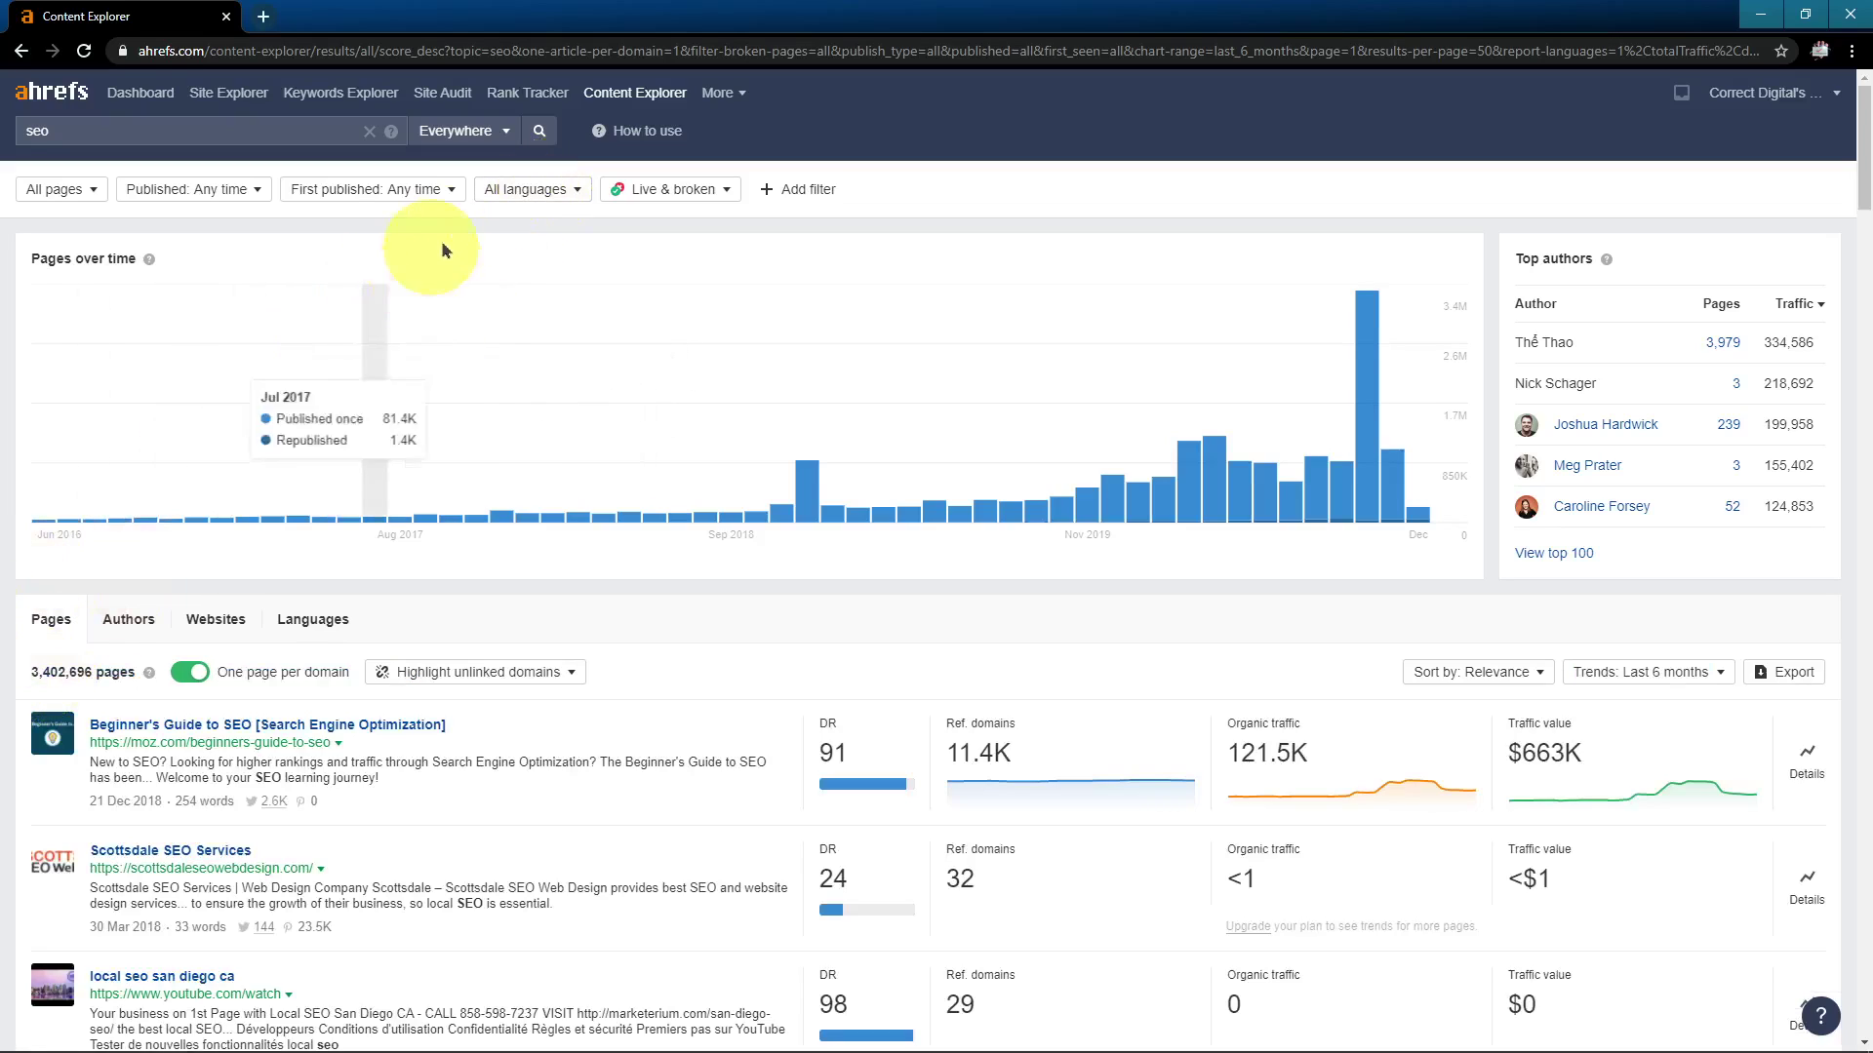
{"action": "left_click", "coordinate": [507, 193]}
{"action": "left_click", "coordinate": [518, 258]}
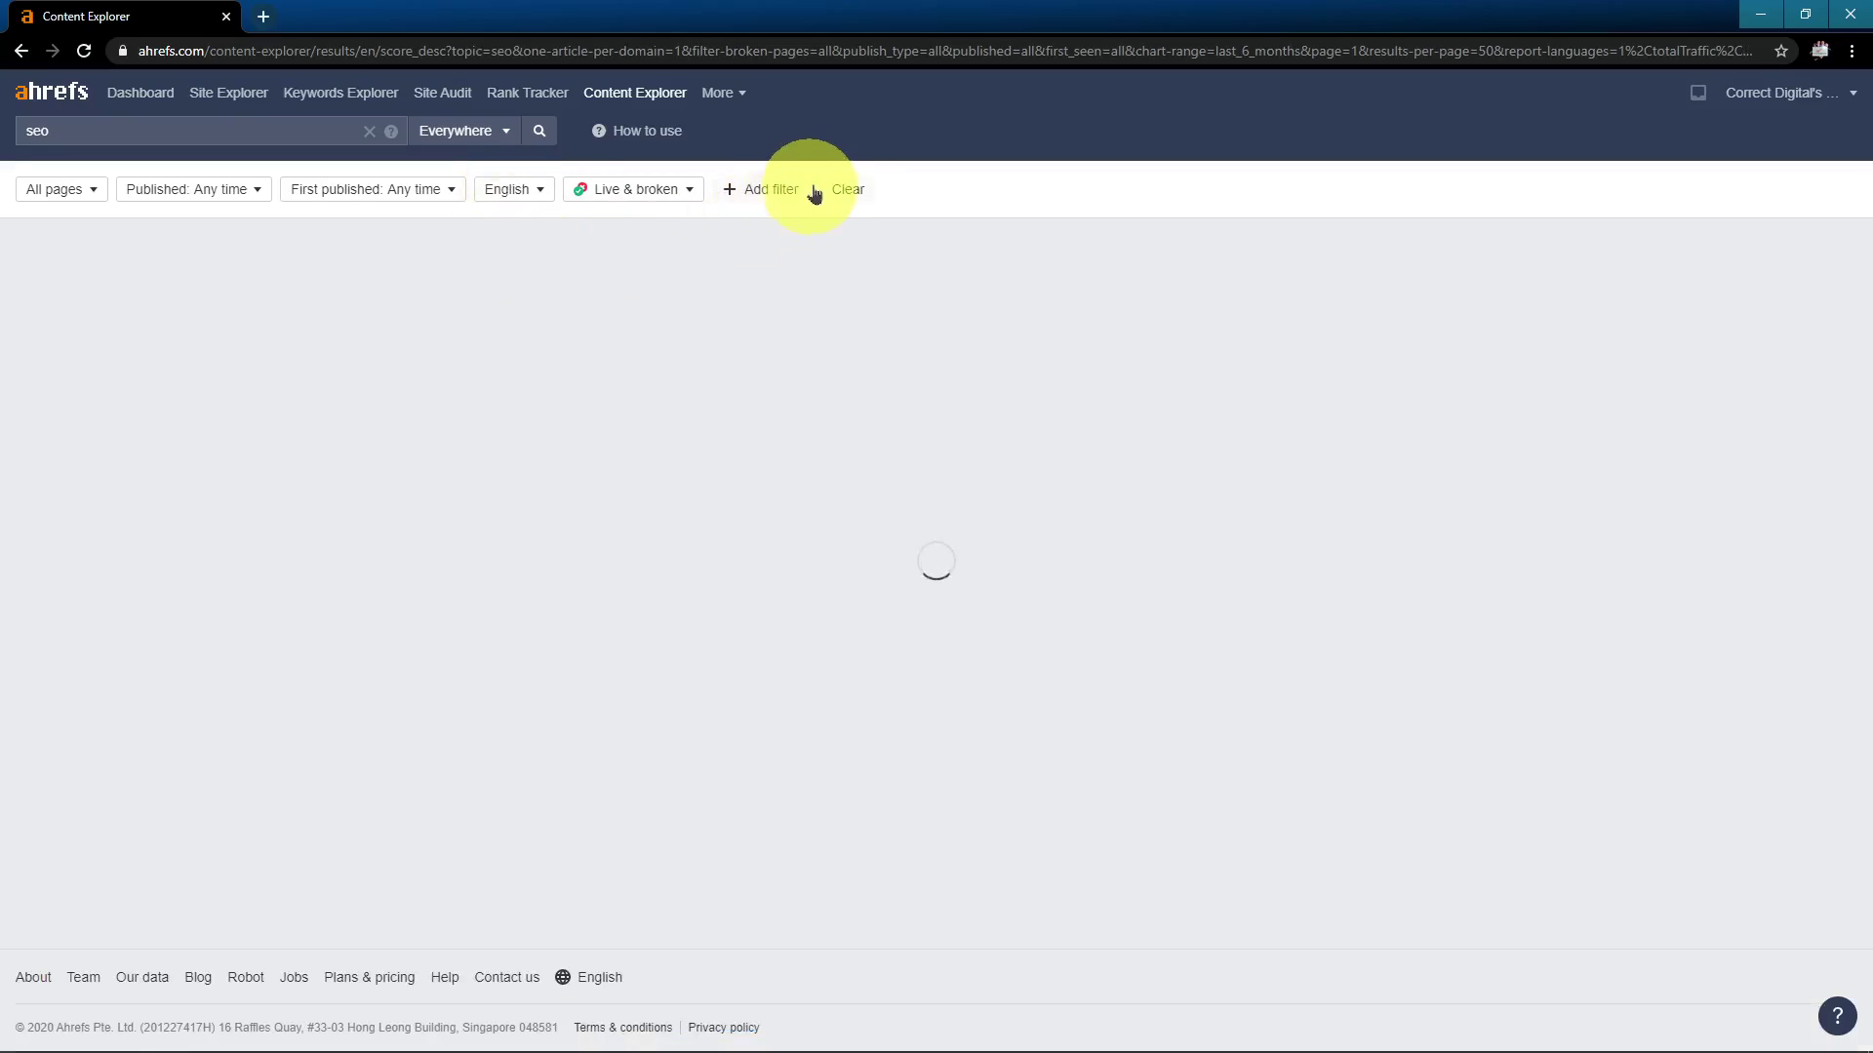
{"action": "left_click", "coordinate": [777, 189]}
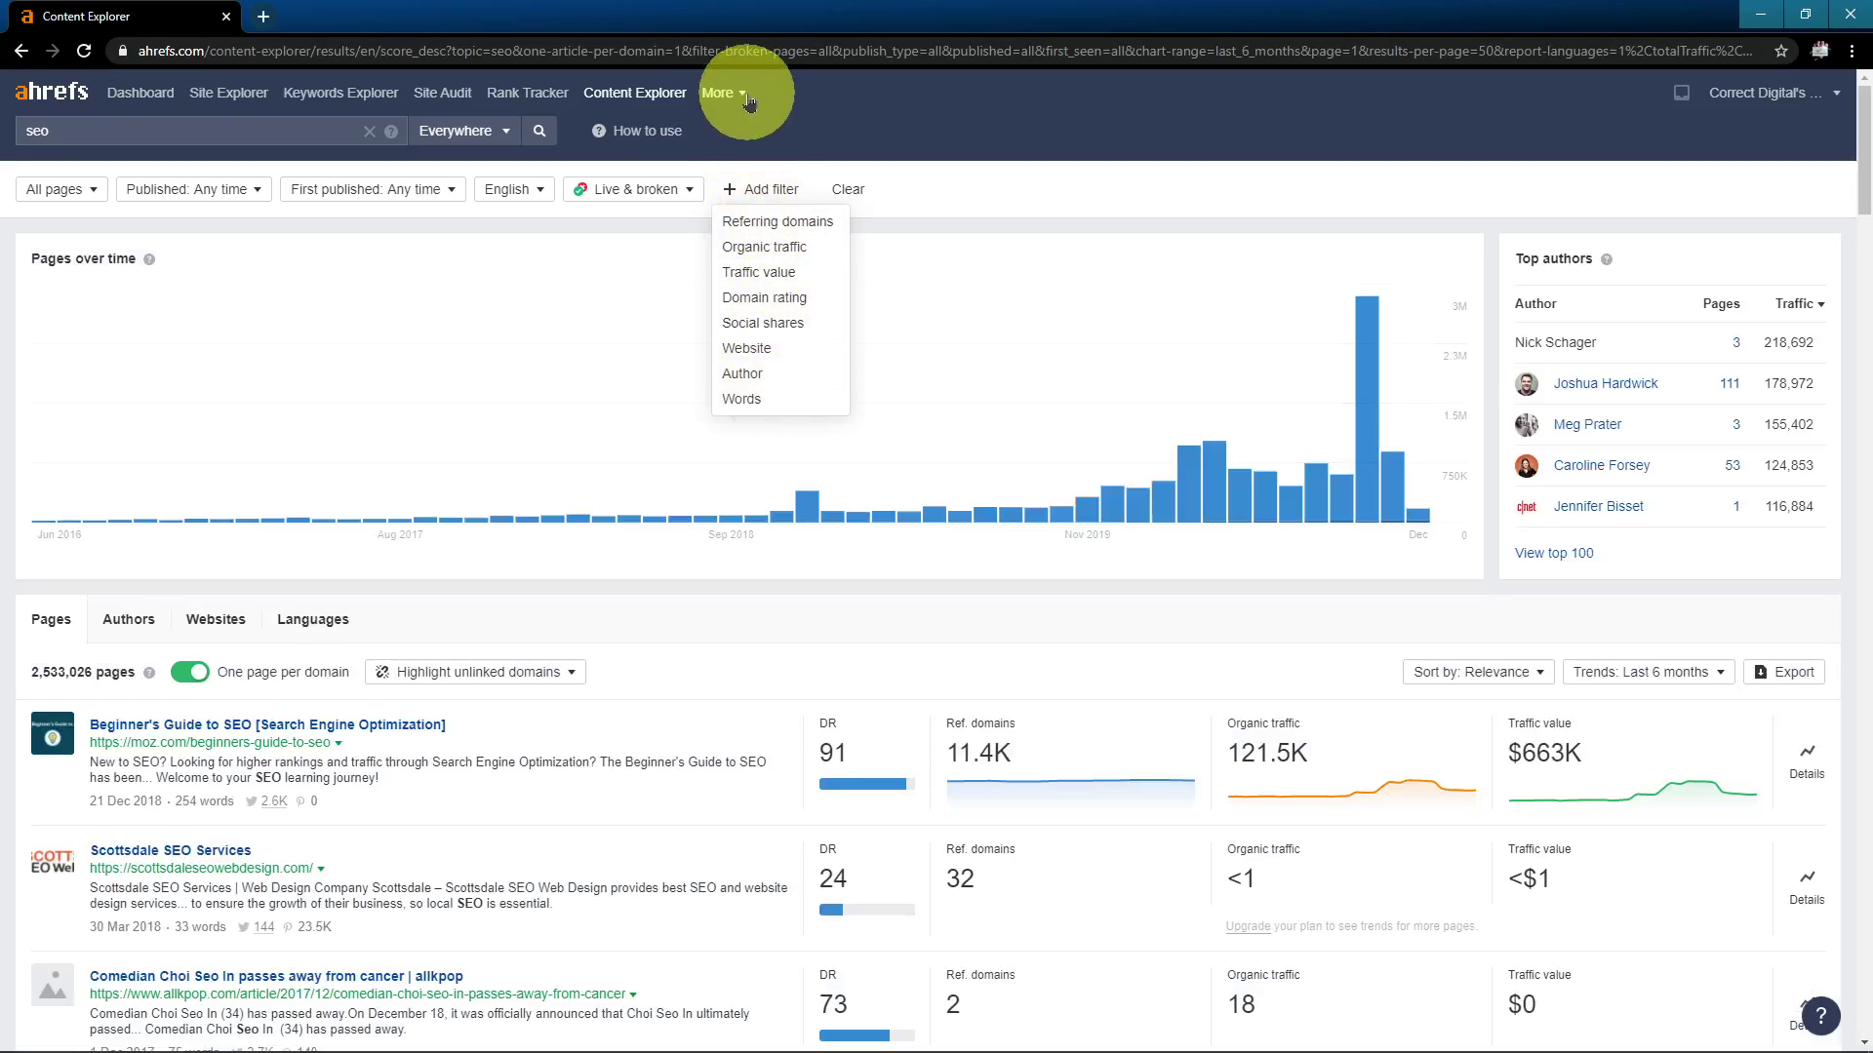
Open the More menu to show the list of additional Ahrefs tools
{"action": "left_click", "coordinate": [727, 93]}
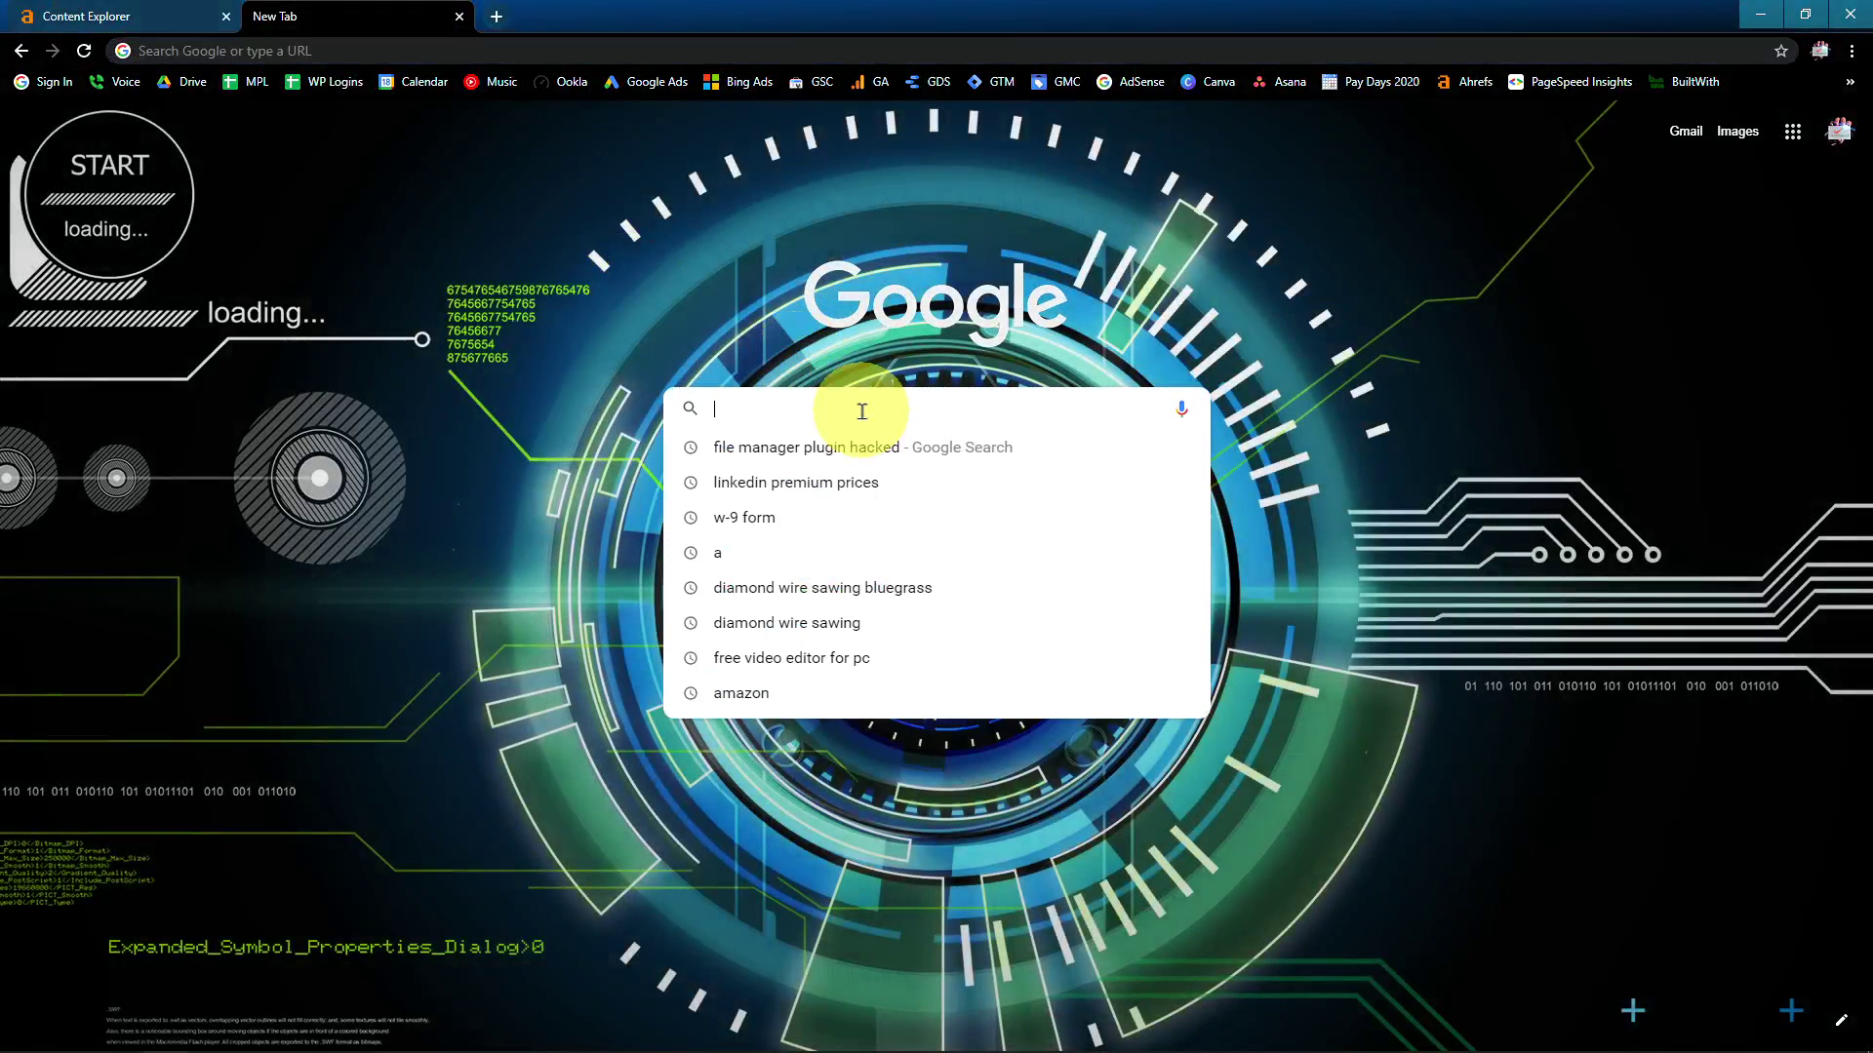
Search Google for 'diamond wire sawing' and scroll through its ads, videos and Wikipedia results
{"action": "left_click", "coordinate": [830, 628]}
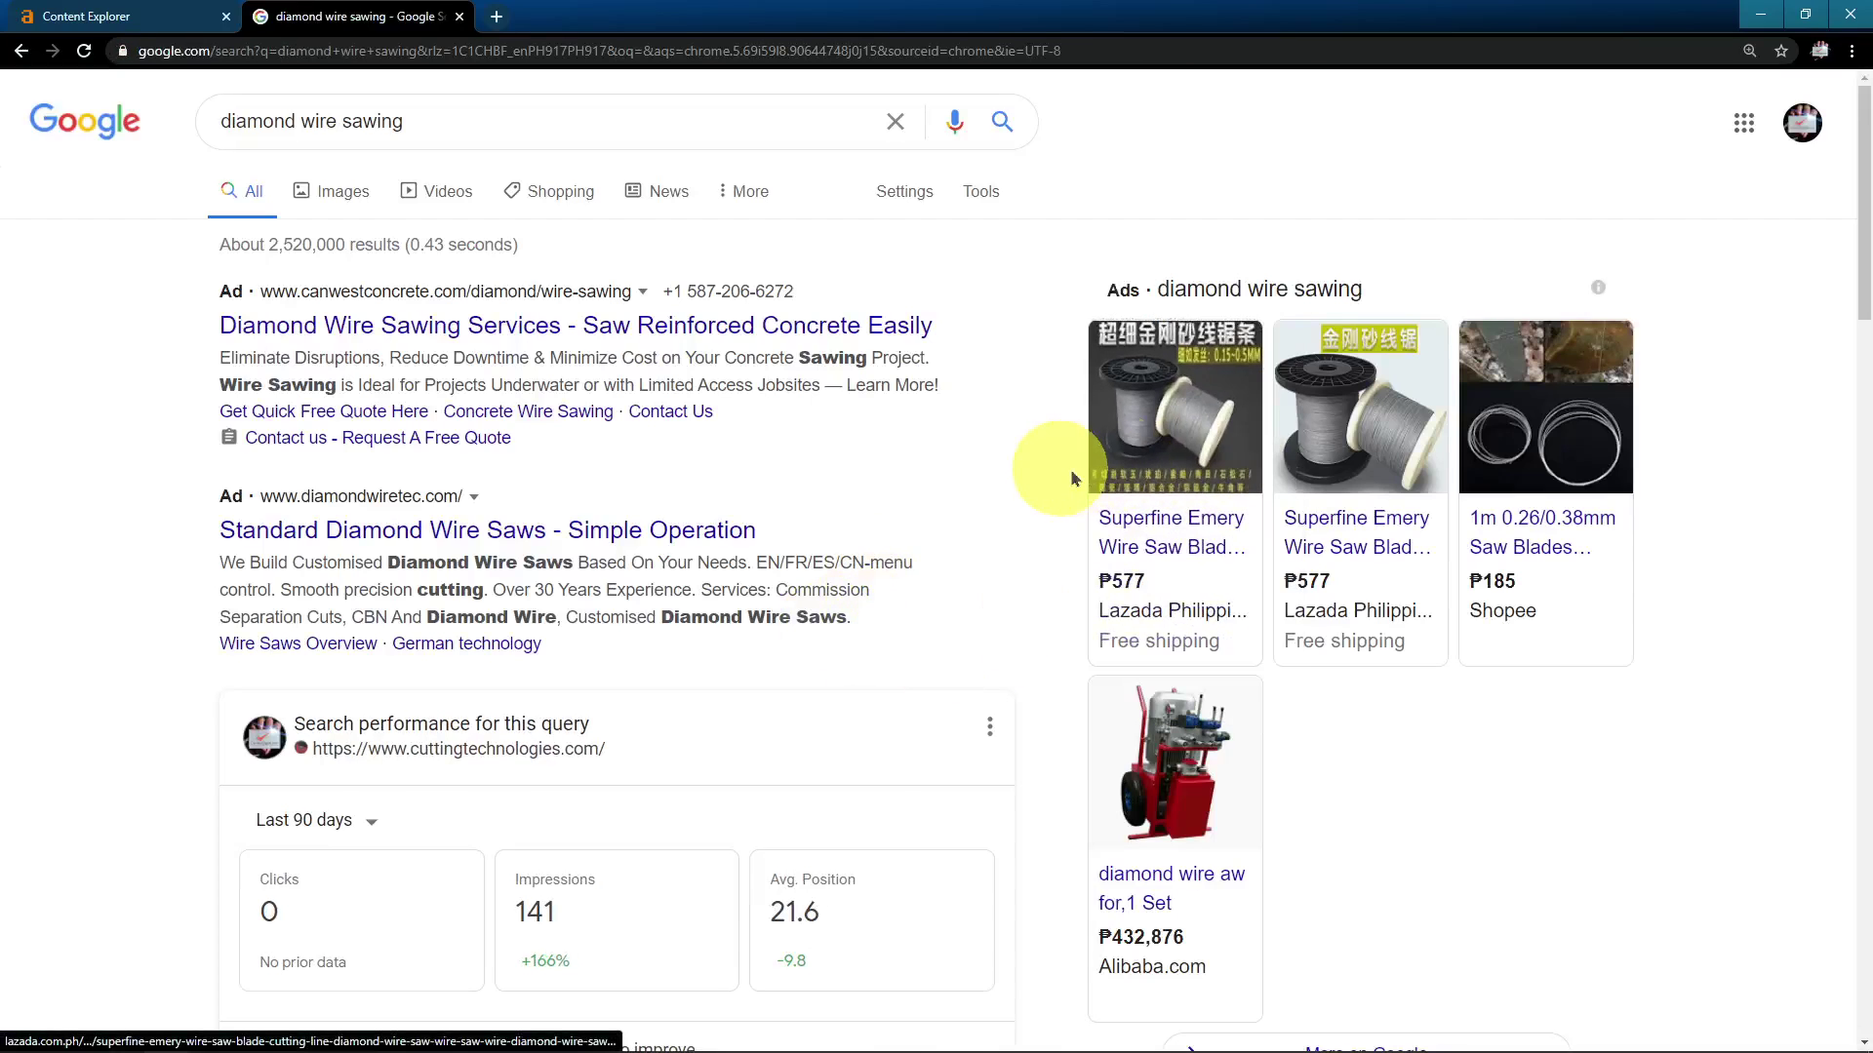
{"action": "scroll", "coordinate": [1011, 546], "scroll_direction": "down", "scroll_amount": 4}
{"action": "scroll", "coordinate": [1008, 582], "scroll_direction": "down", "scroll_amount": 9}
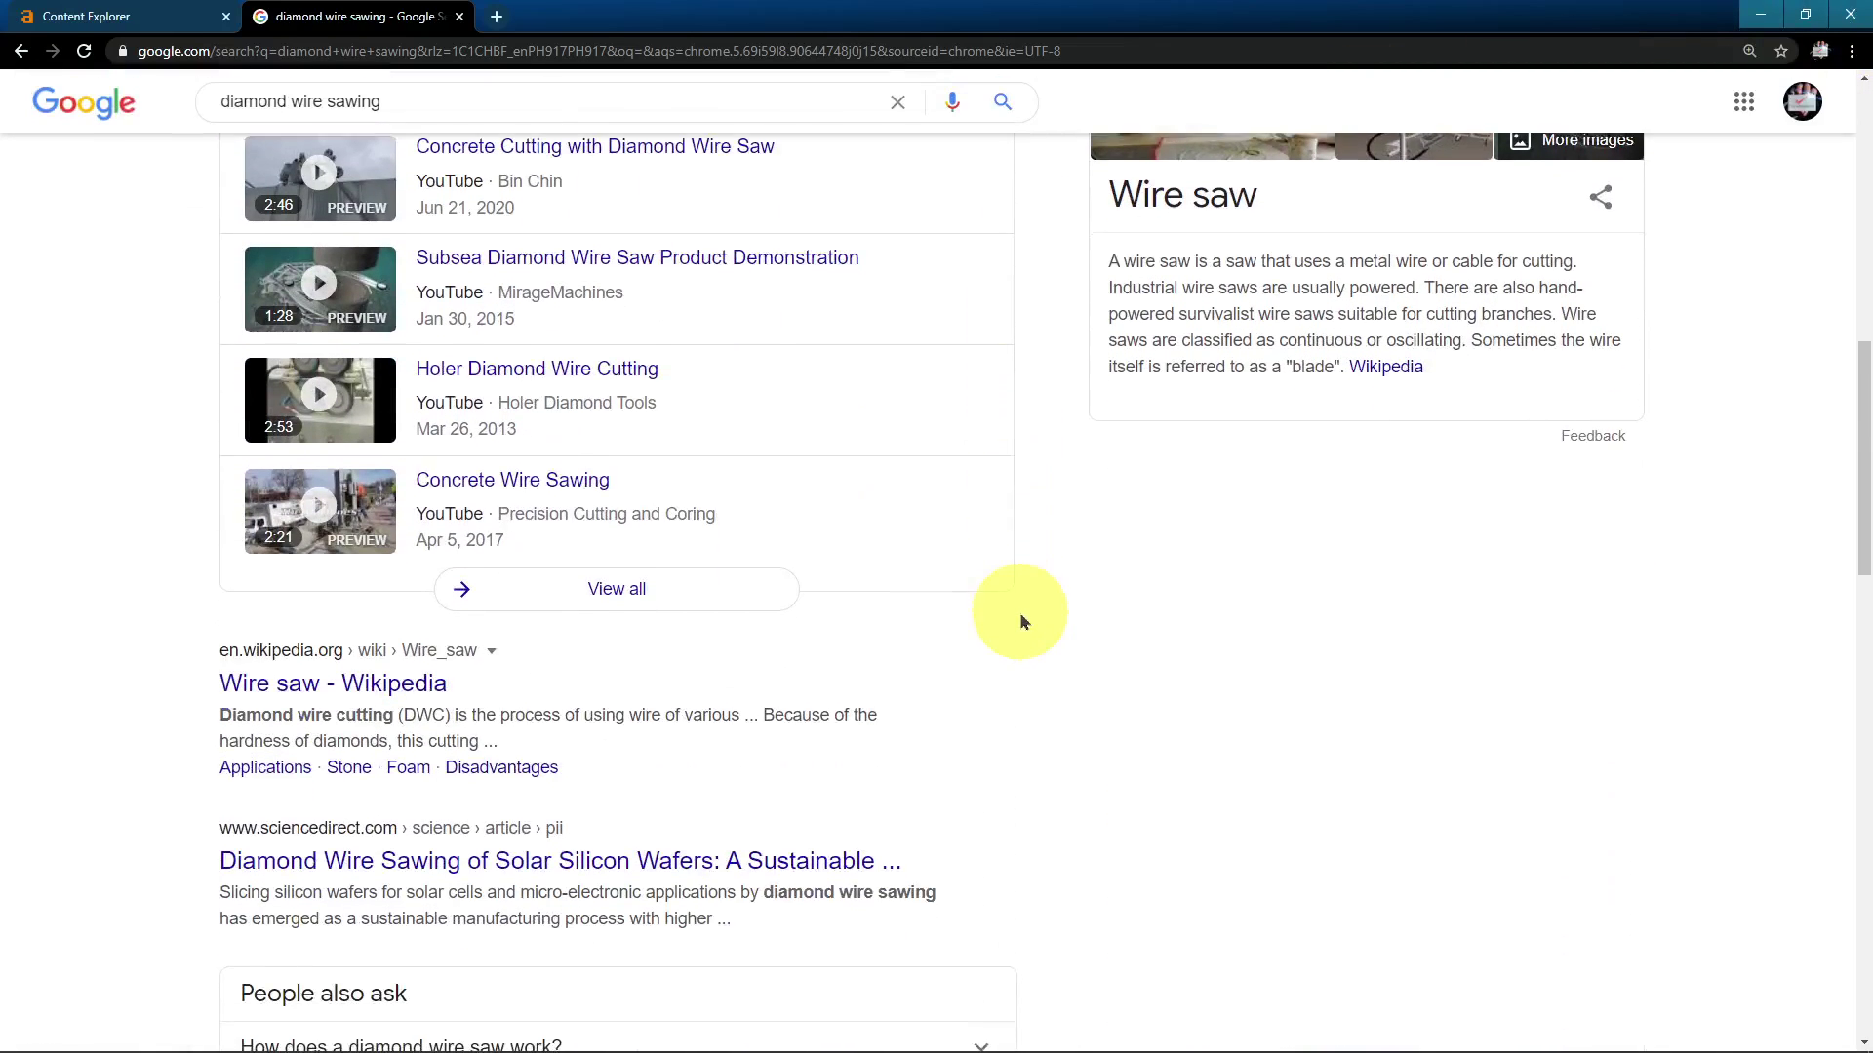